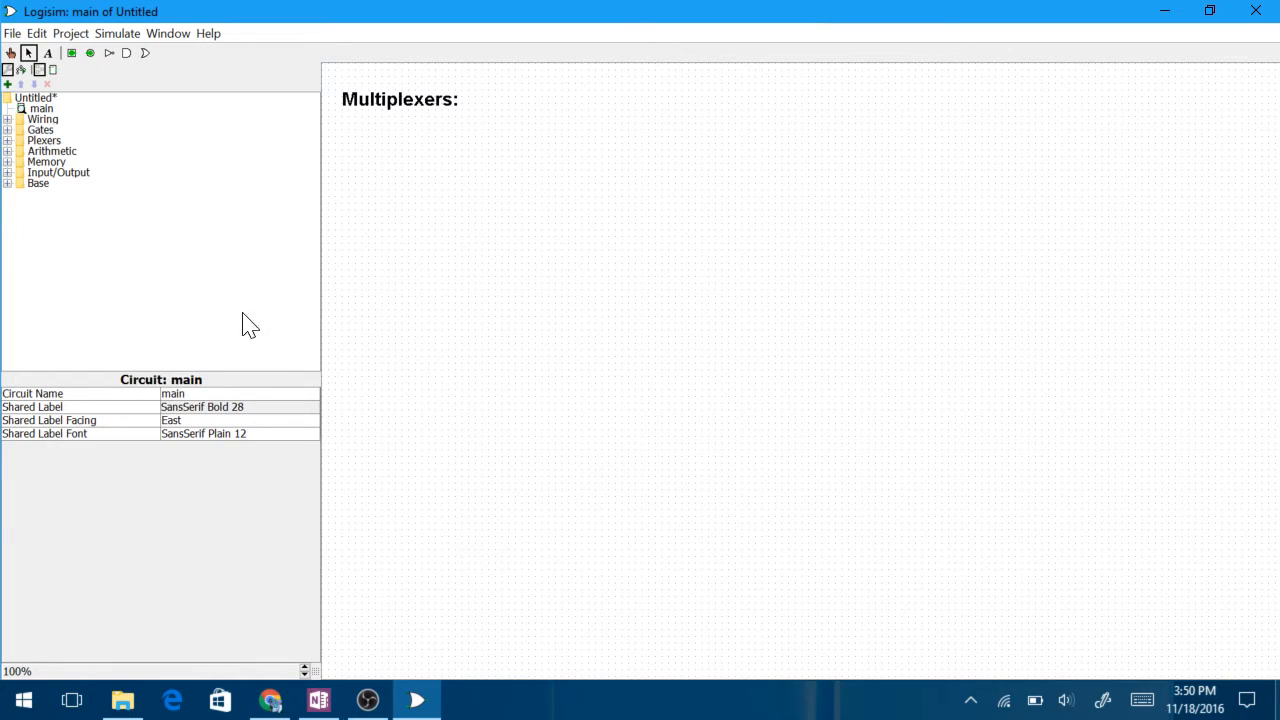
- Place a multiplexer on the canvas below the "Multiplexers:" heading
click(7, 141)
click(55, 151)
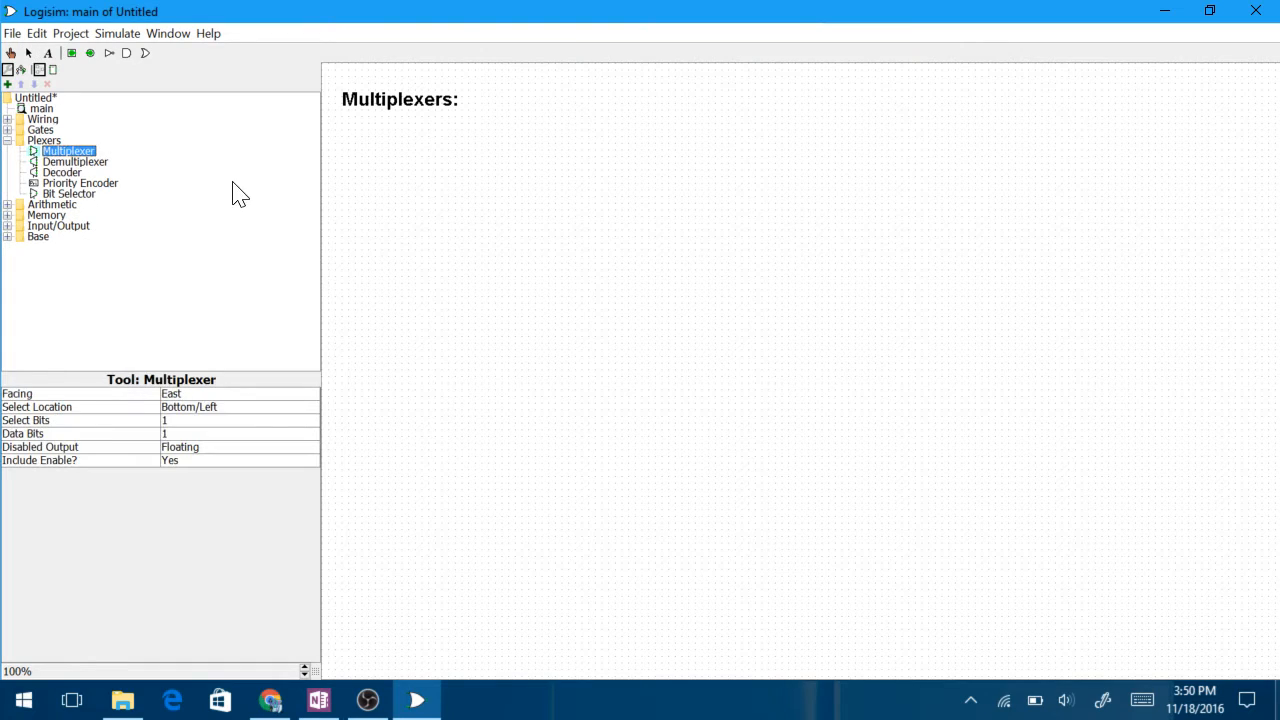
click(531, 217)
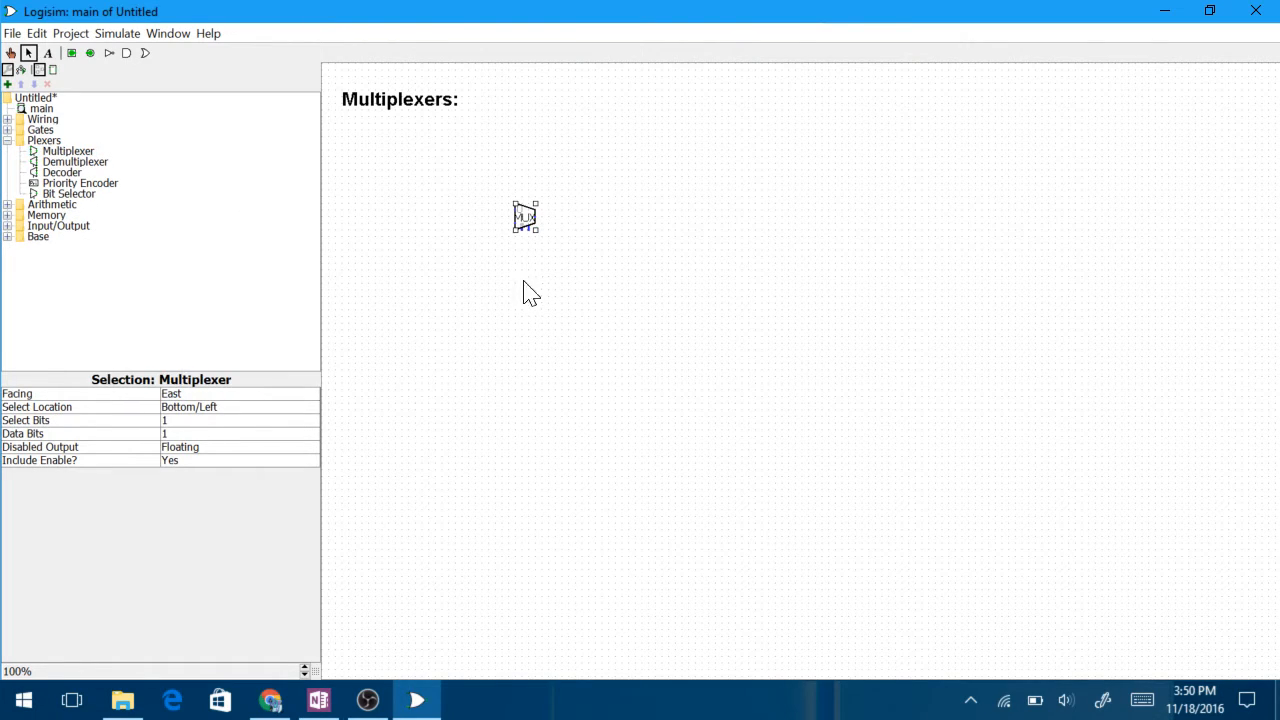
click(523, 290)
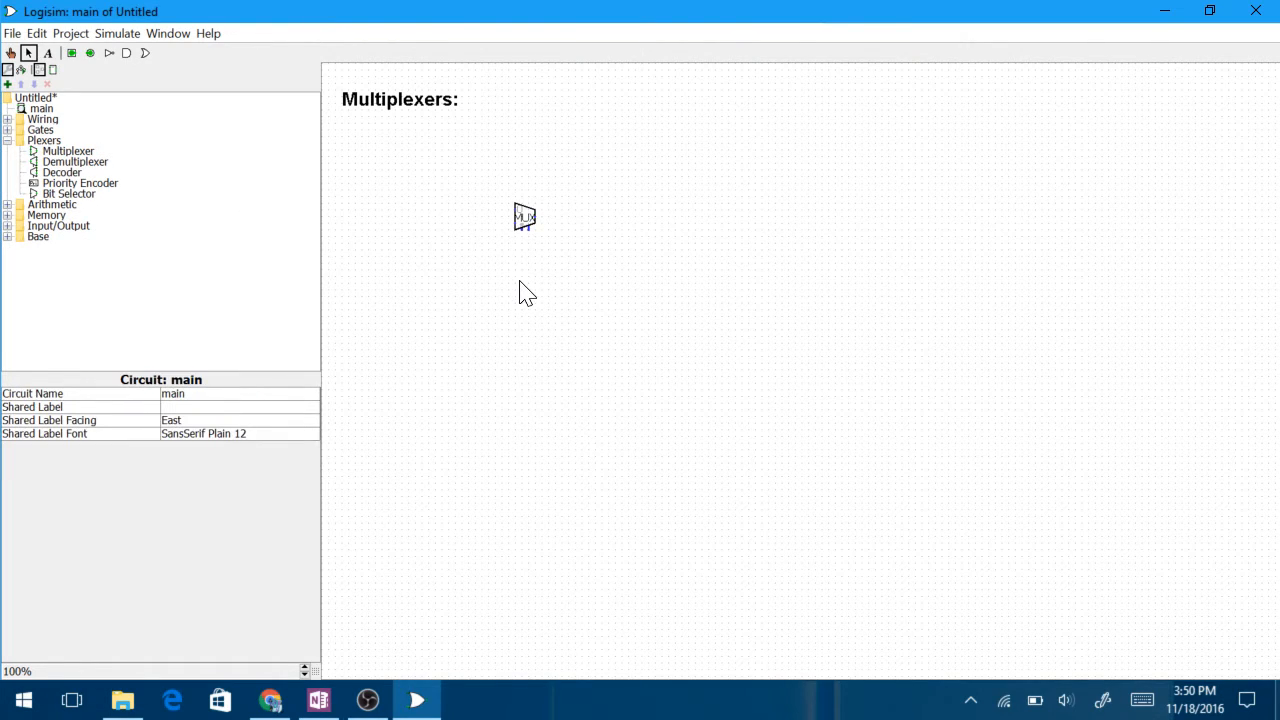
- Remove the enable input from the multiplexer by setting Include Enable to No
click(526, 218)
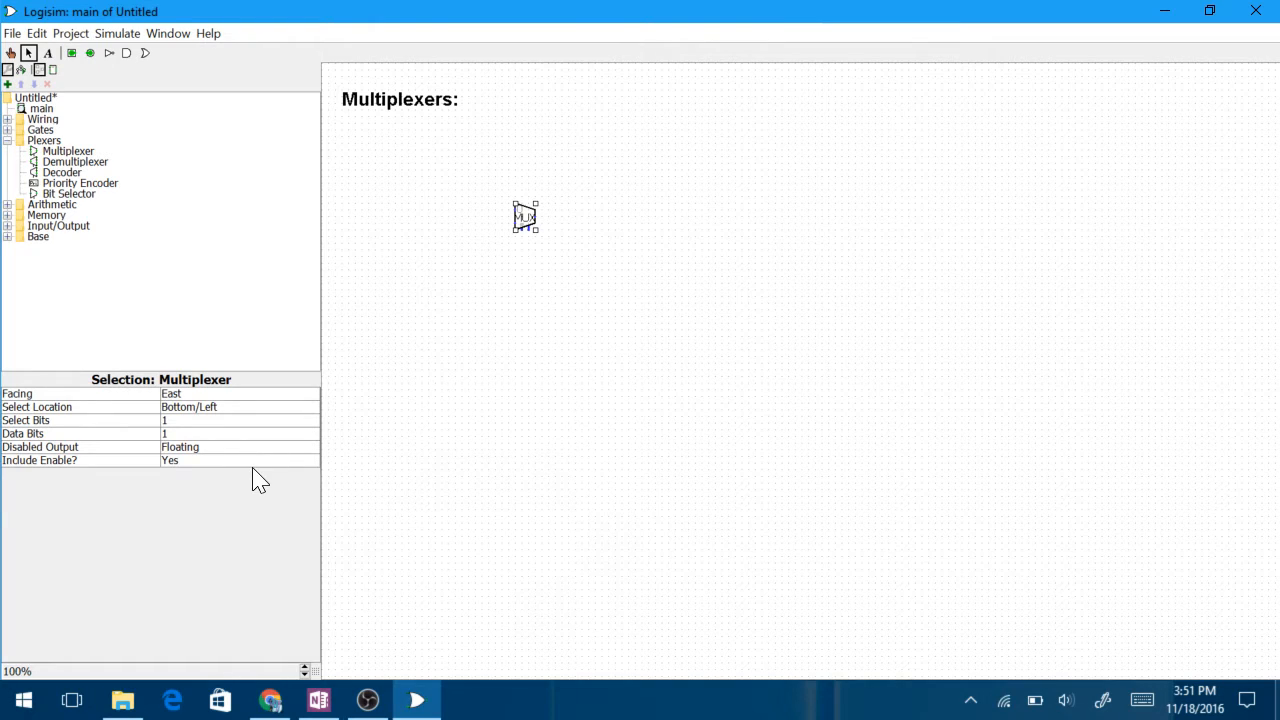
click(524, 256)
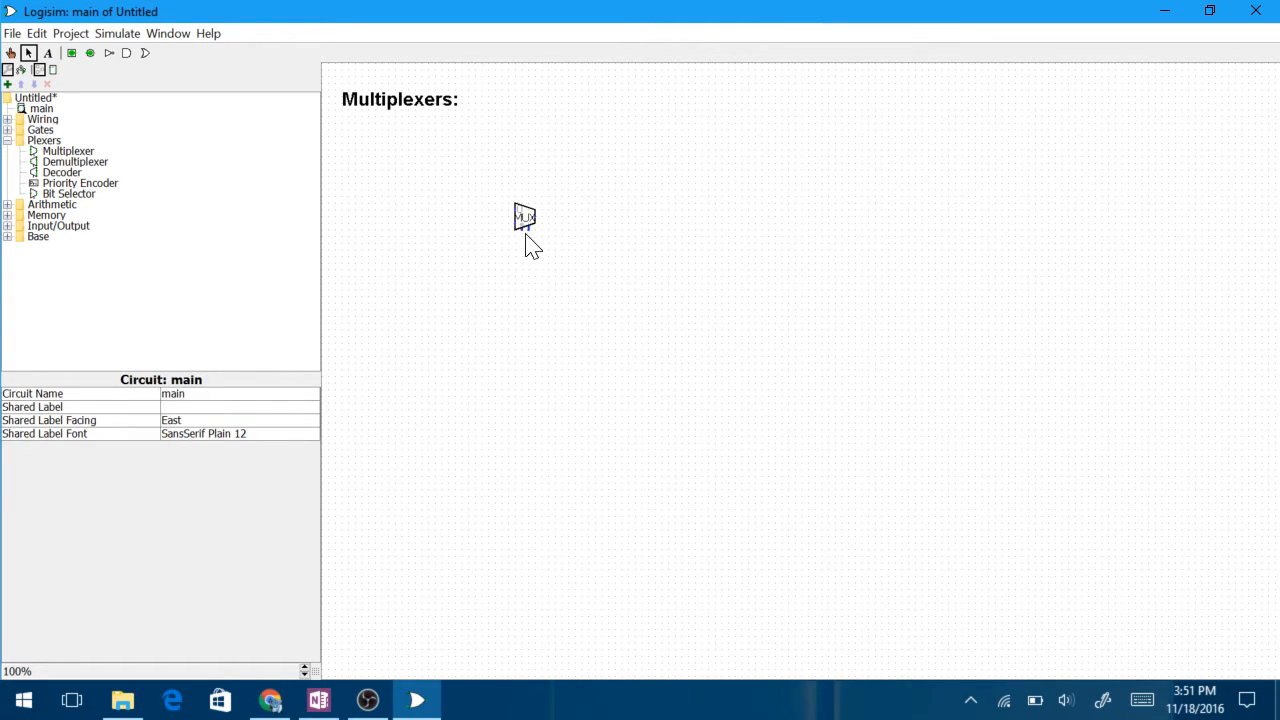
click(523, 220)
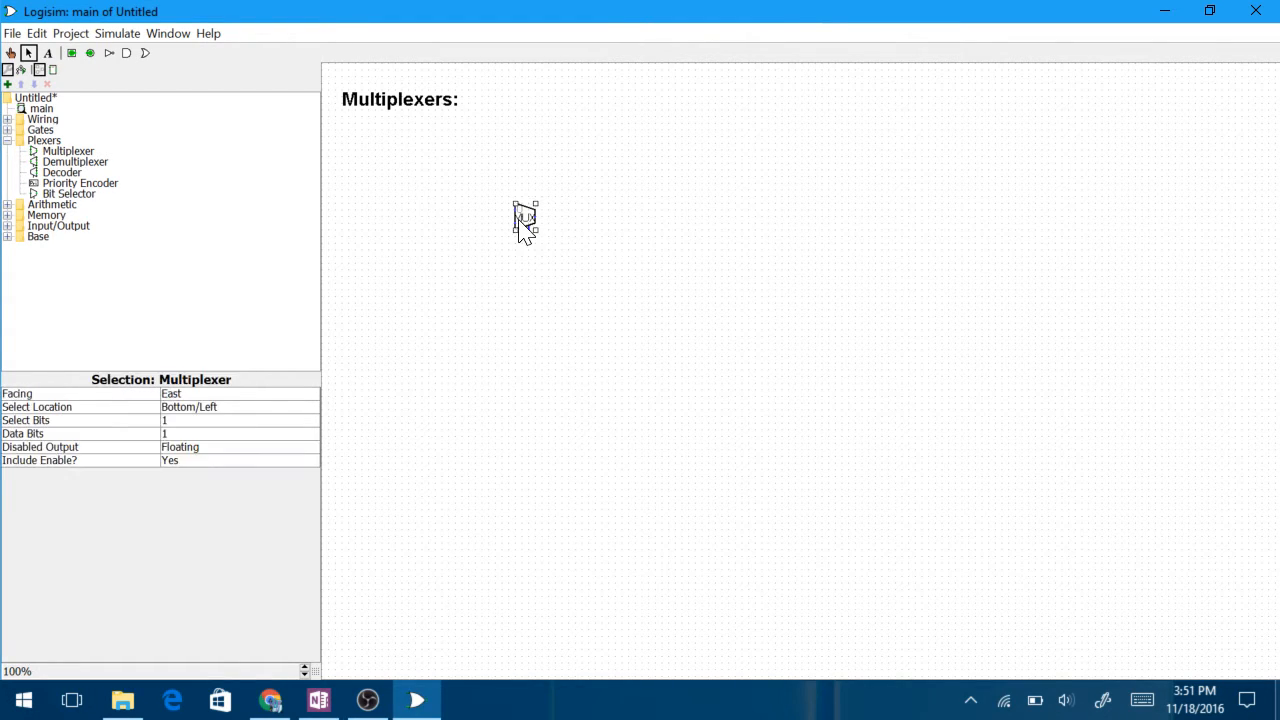
click(278, 461)
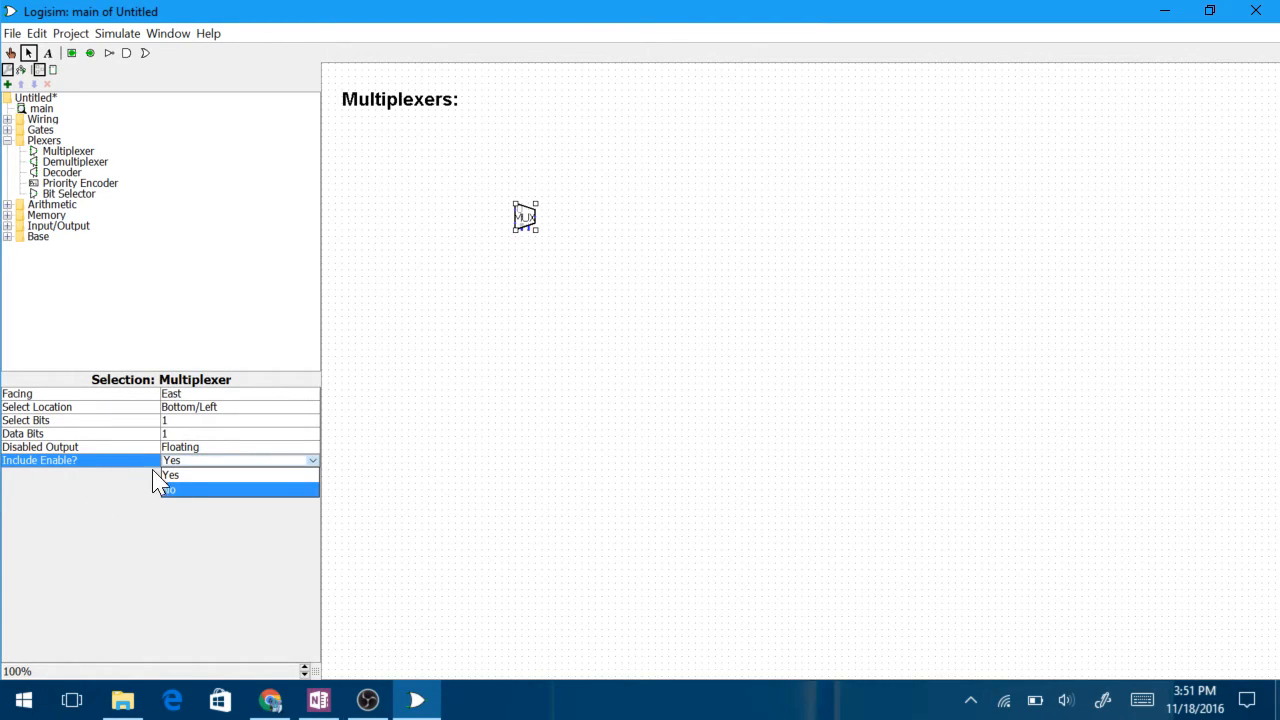
click(193, 490)
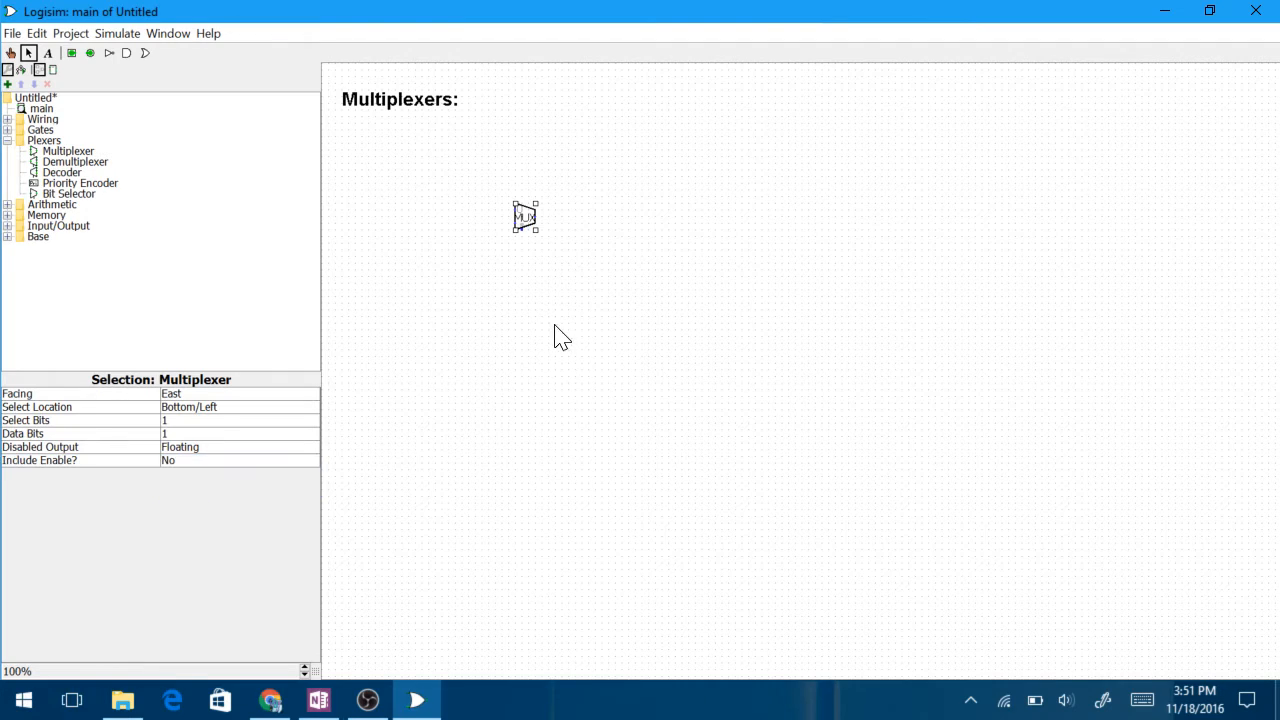
click(552, 335)
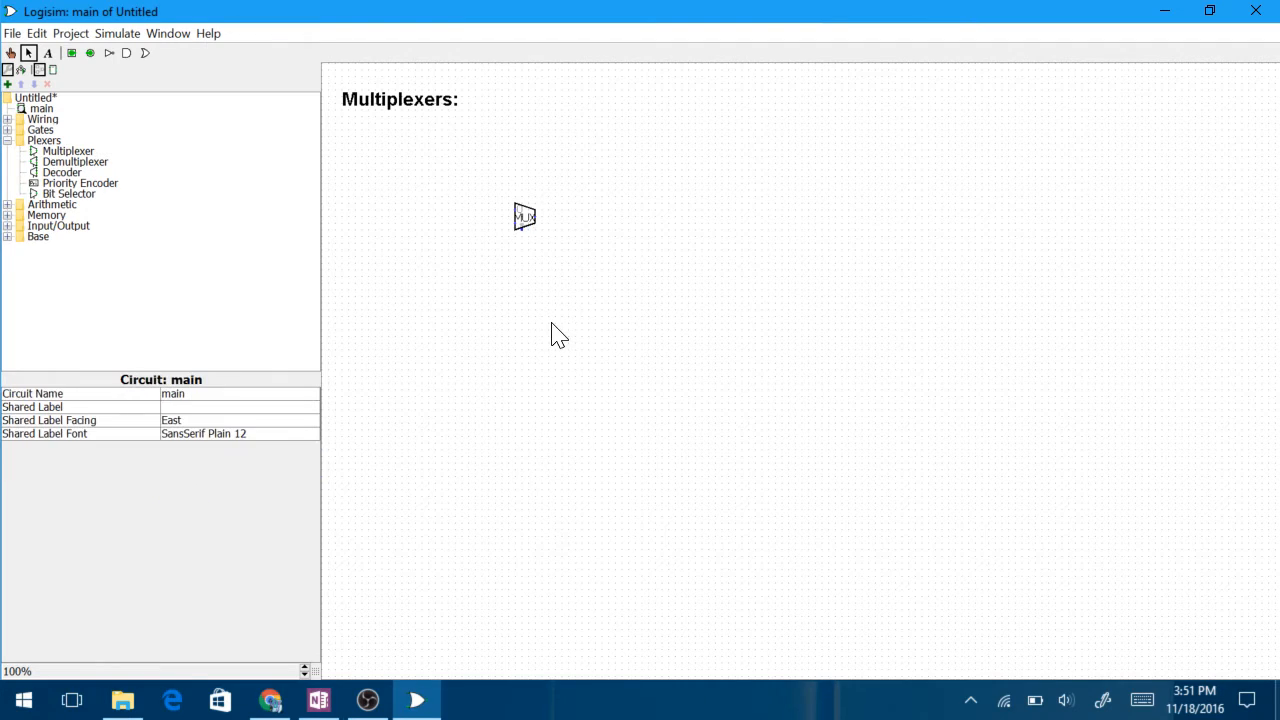
- Set the multiplexer's select bits to 2
click(523, 226)
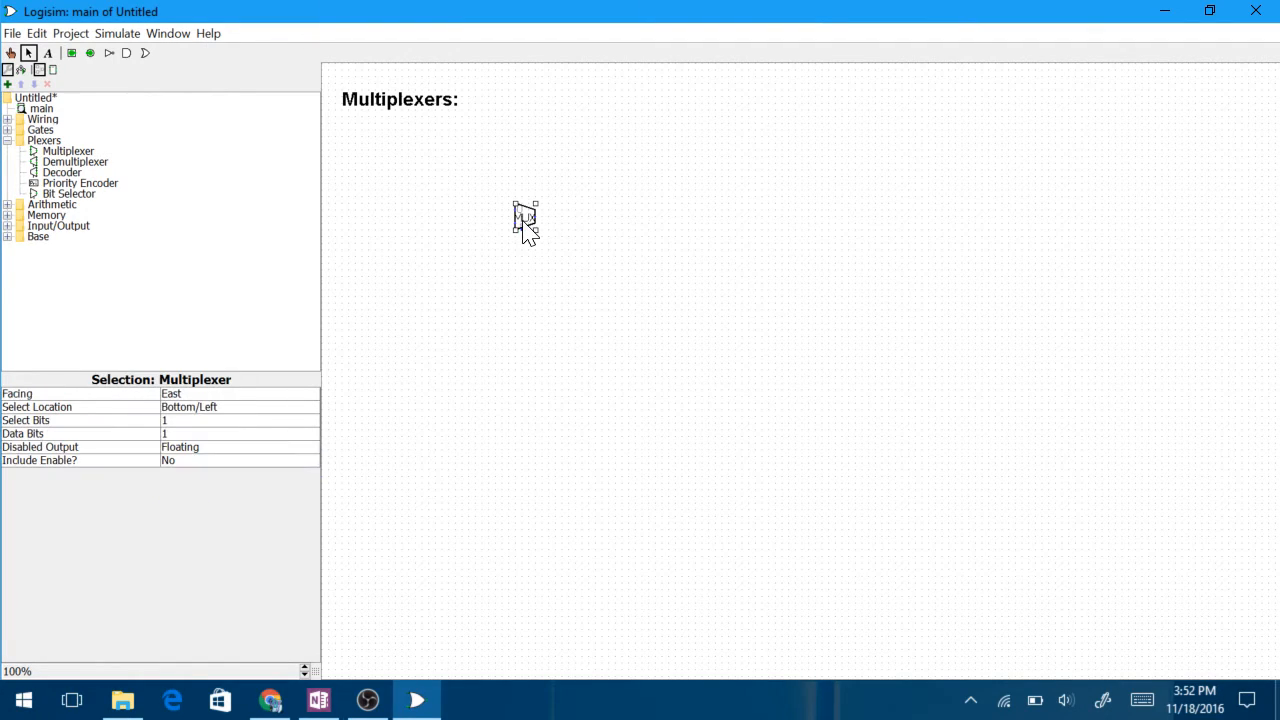
click(540, 287)
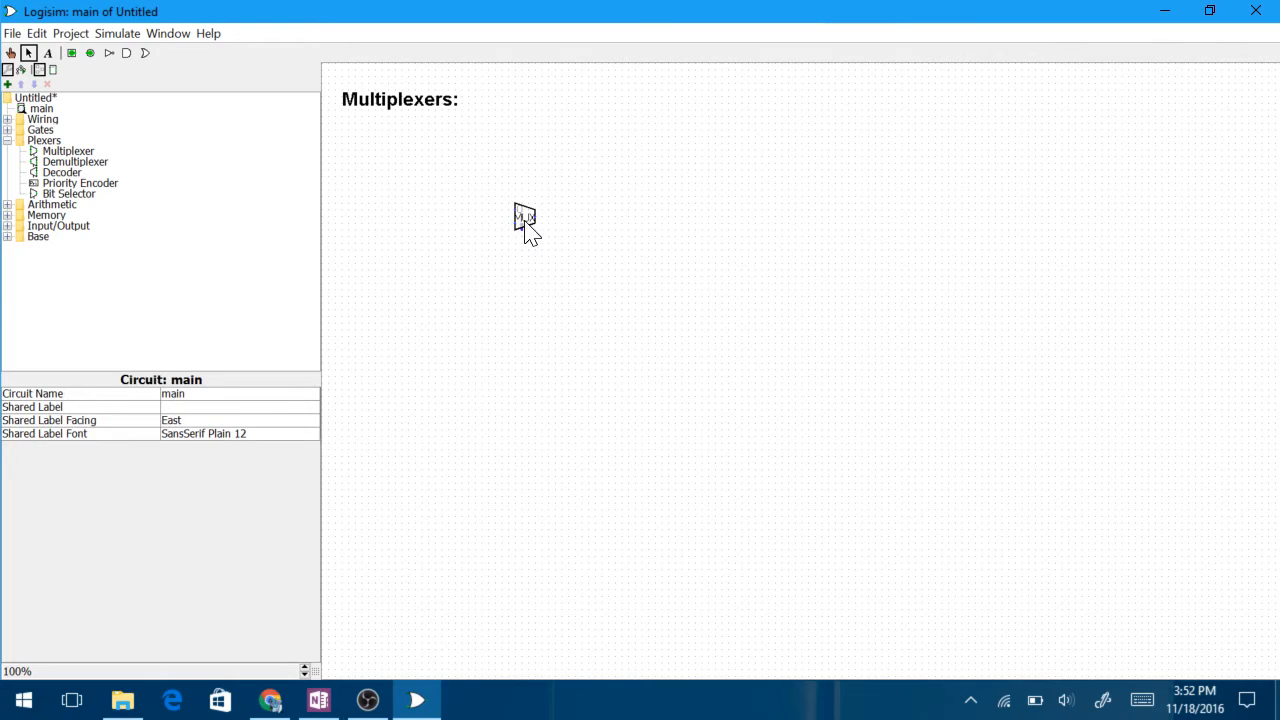
click(526, 230)
click(131, 421)
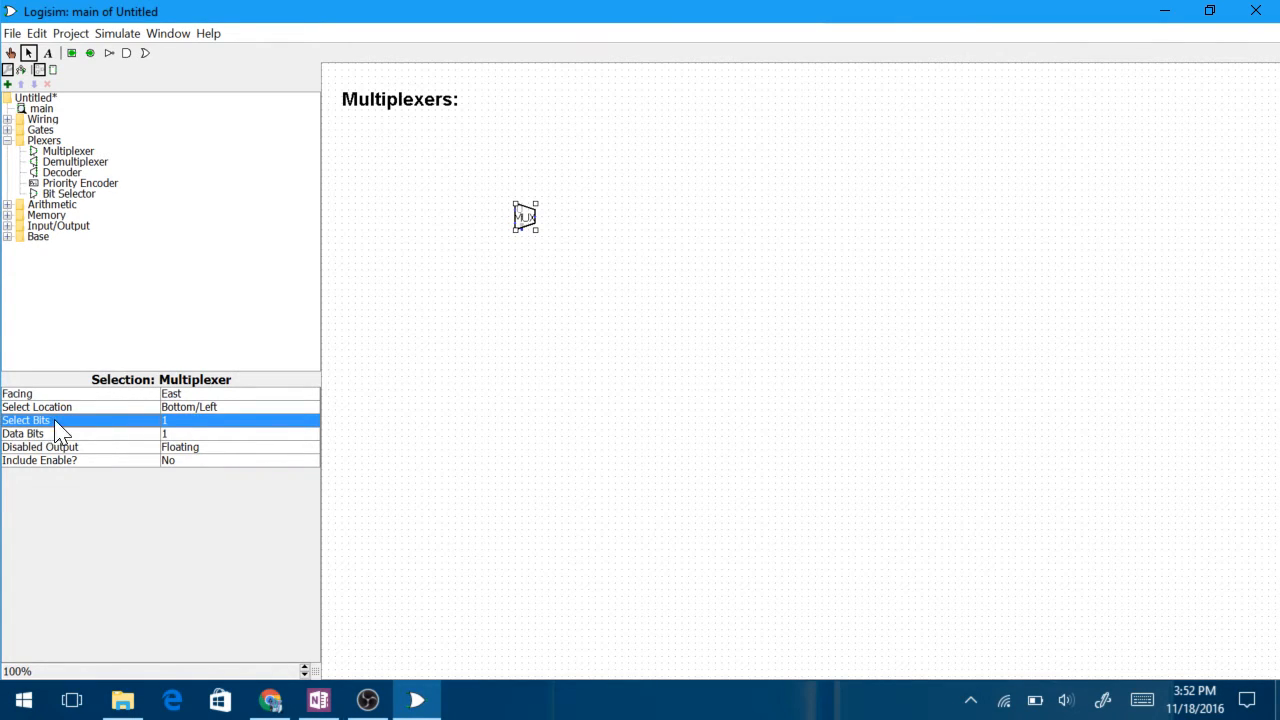
click(163, 421)
click(500, 417)
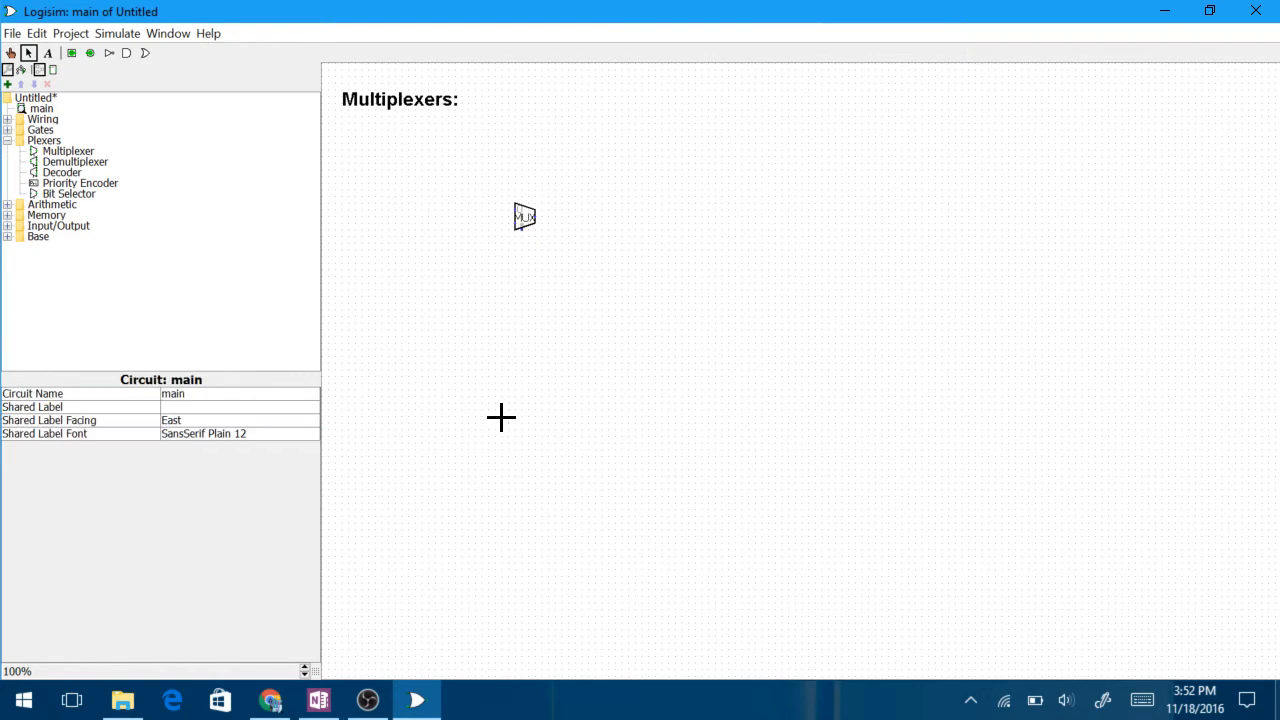
click(516, 209)
click(518, 226)
click(276, 424)
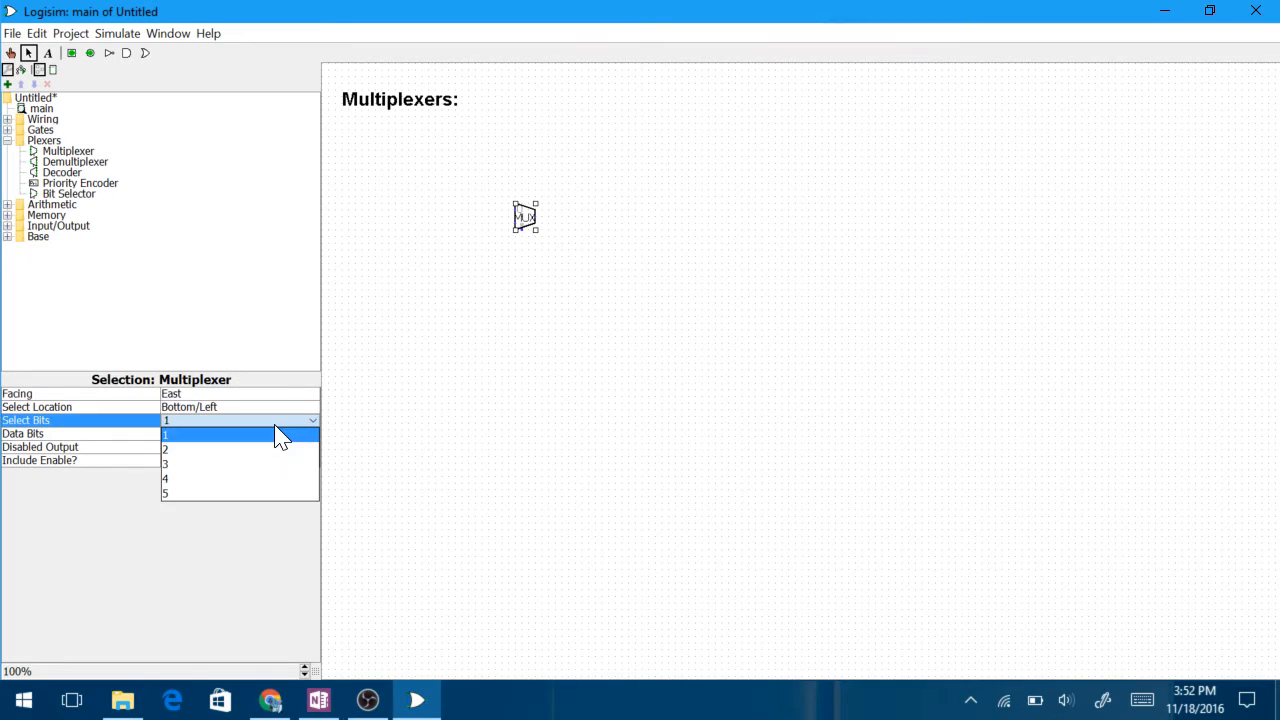
key(Down)
key(Return)
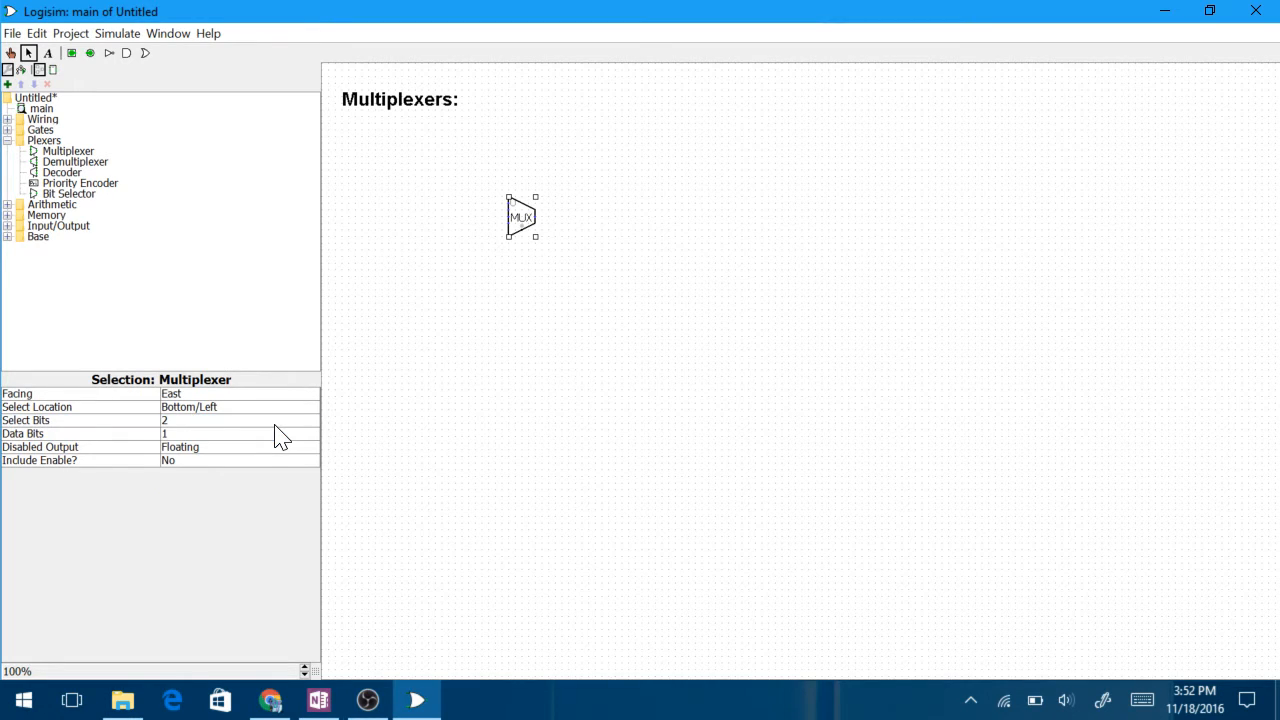
click(607, 360)
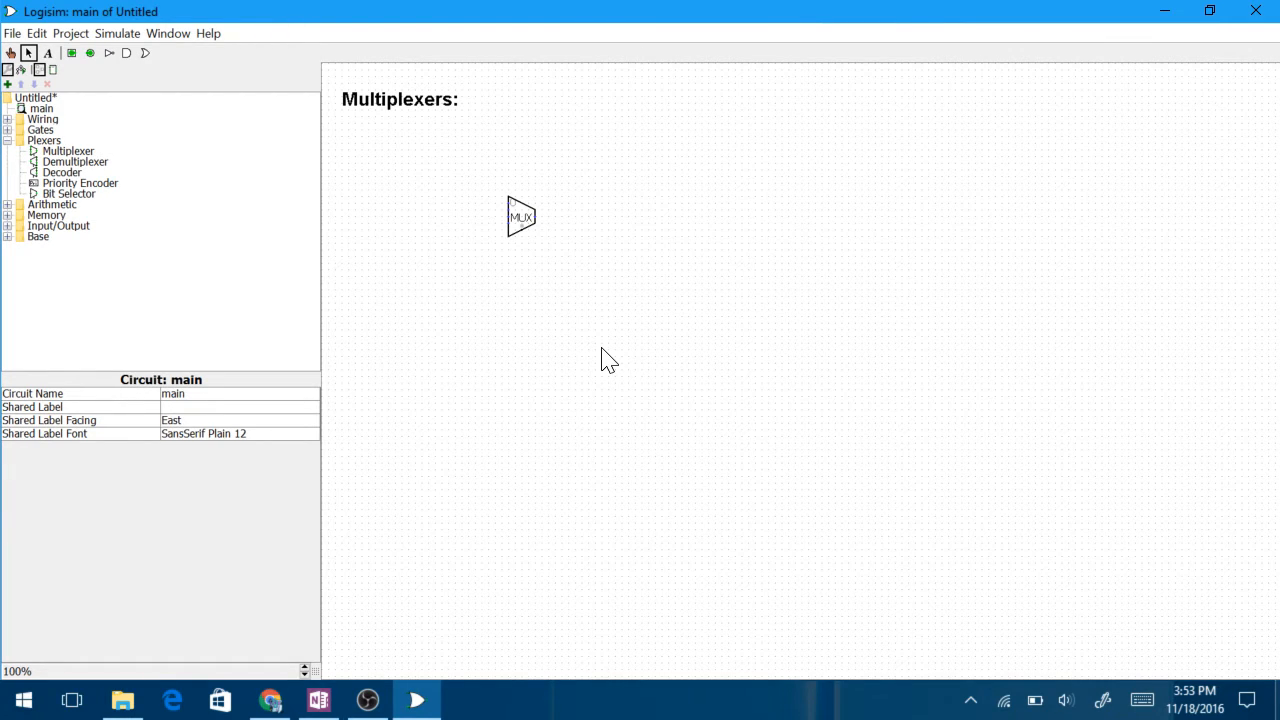
- Set the multiplexer's select bits to 3
click(520, 220)
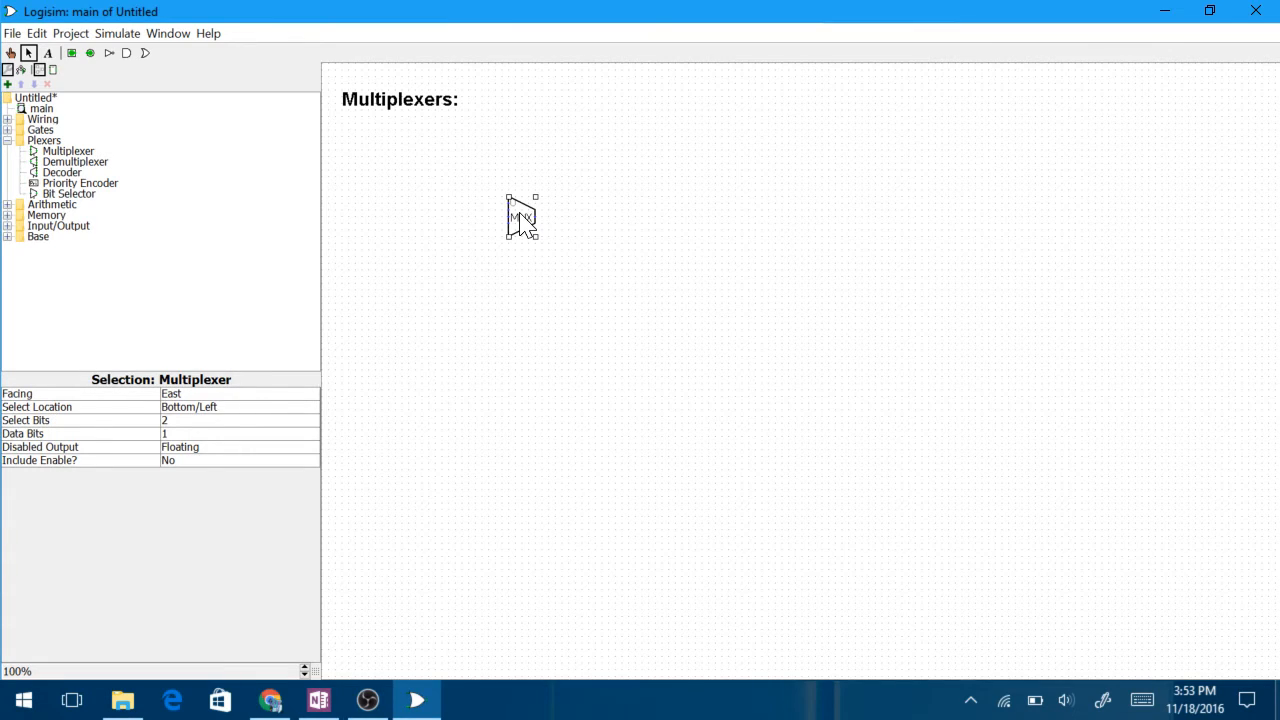
click(543, 286)
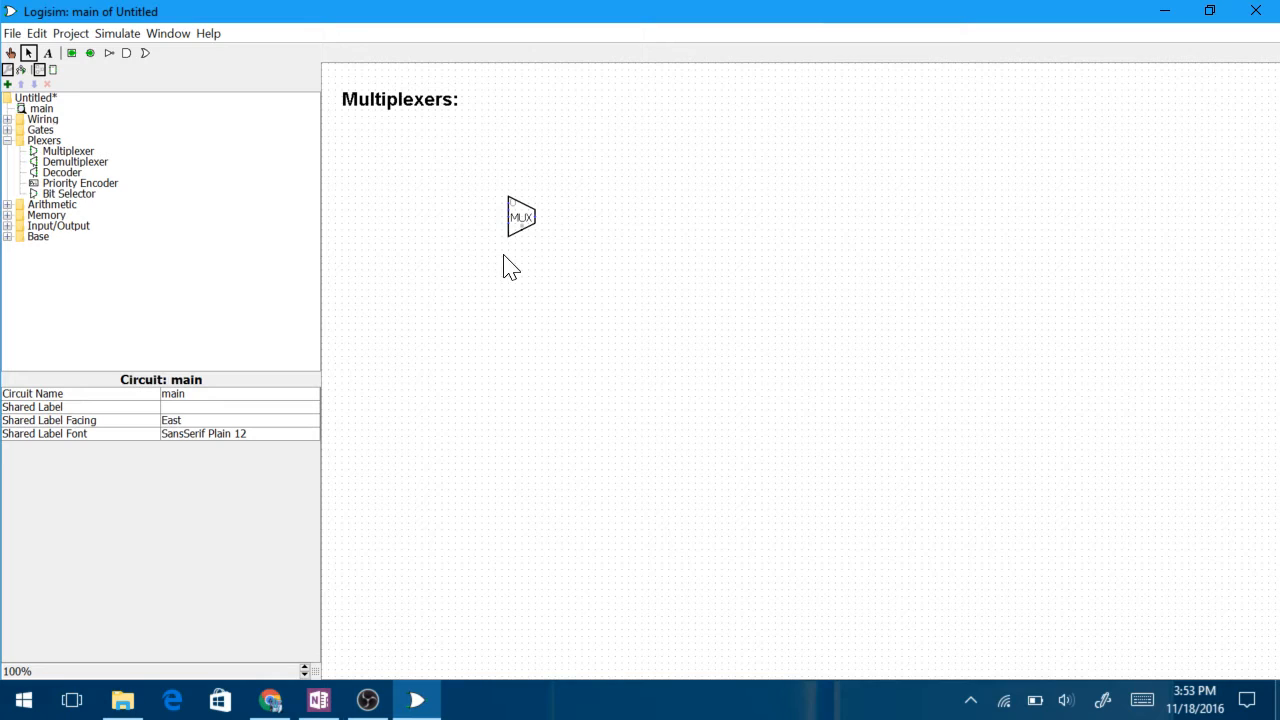
click(523, 224)
click(525, 252)
click(518, 220)
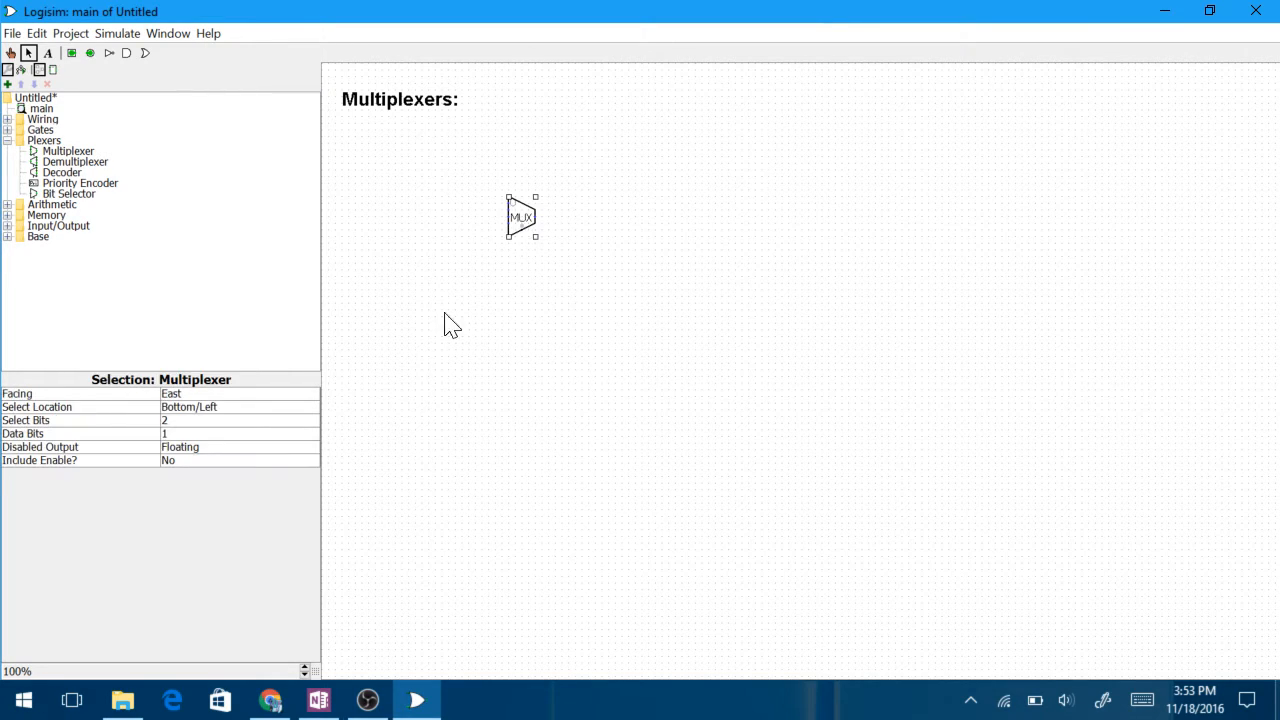
click(268, 422)
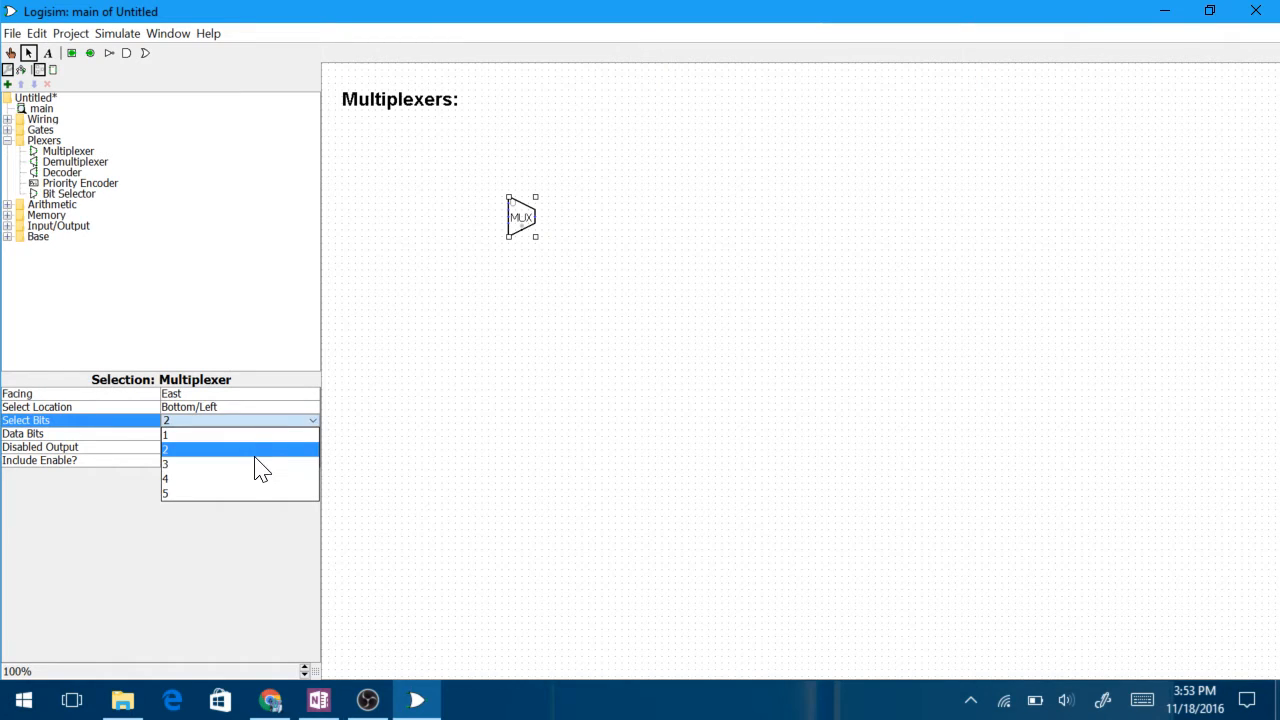
click(255, 465)
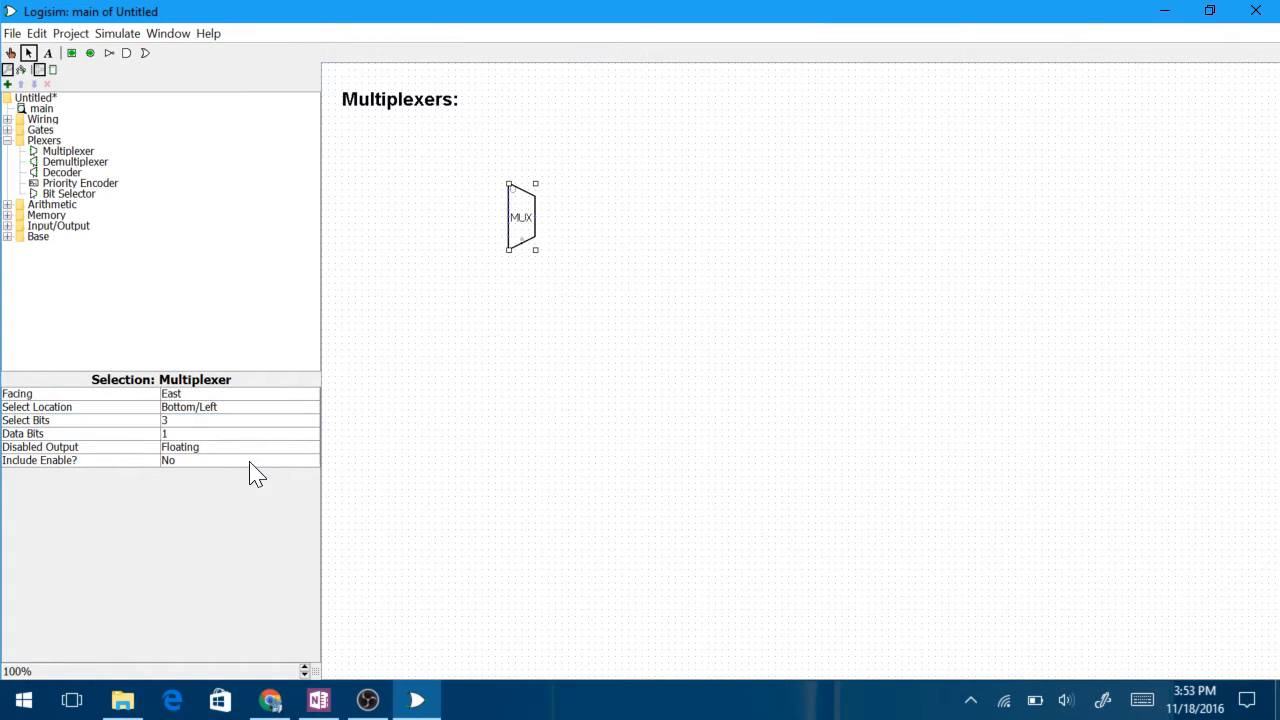
click(453, 358)
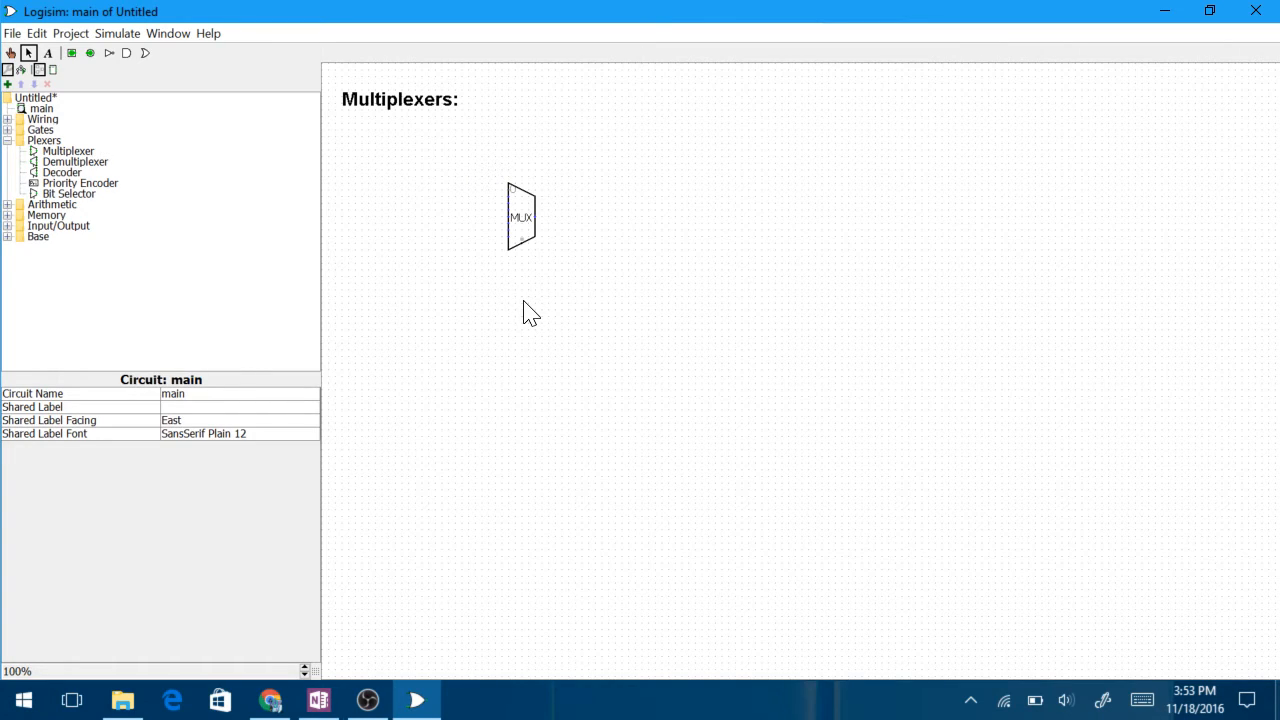
- Return the multiplexer to 2 select bits
click(527, 228)
click(563, 225)
click(512, 228)
click(240, 421)
click(237, 428)
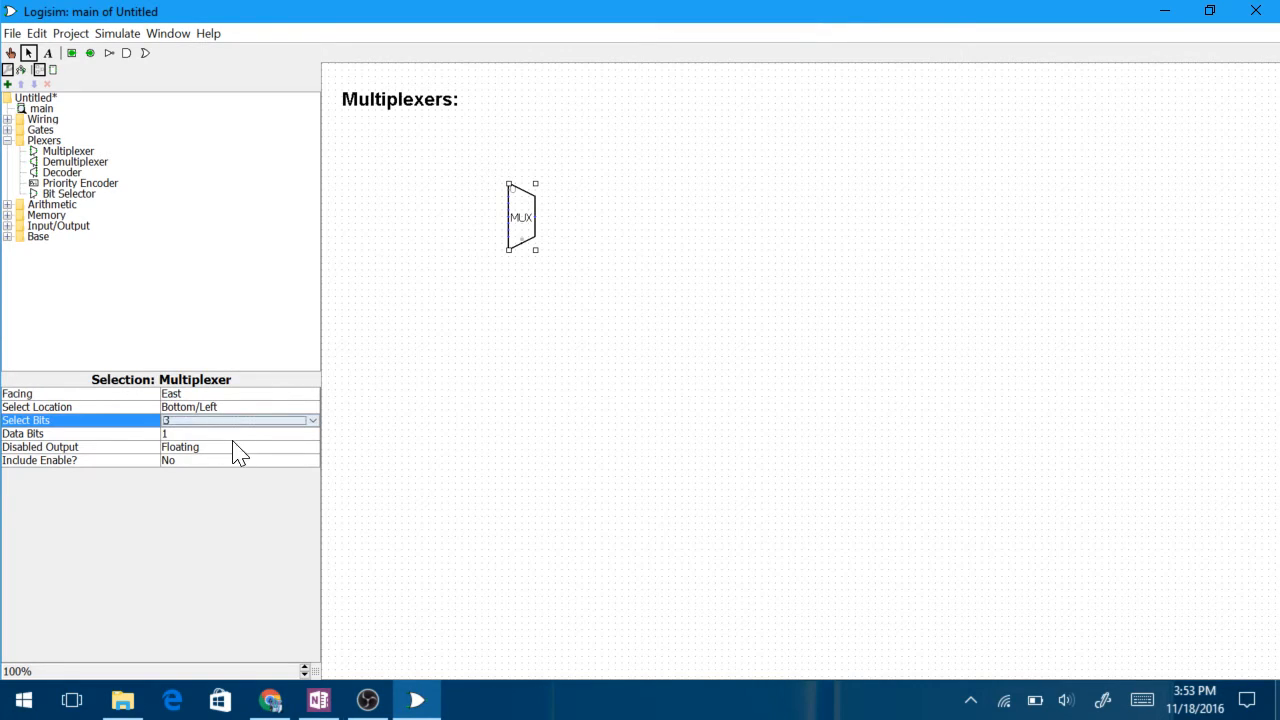
click(240, 425)
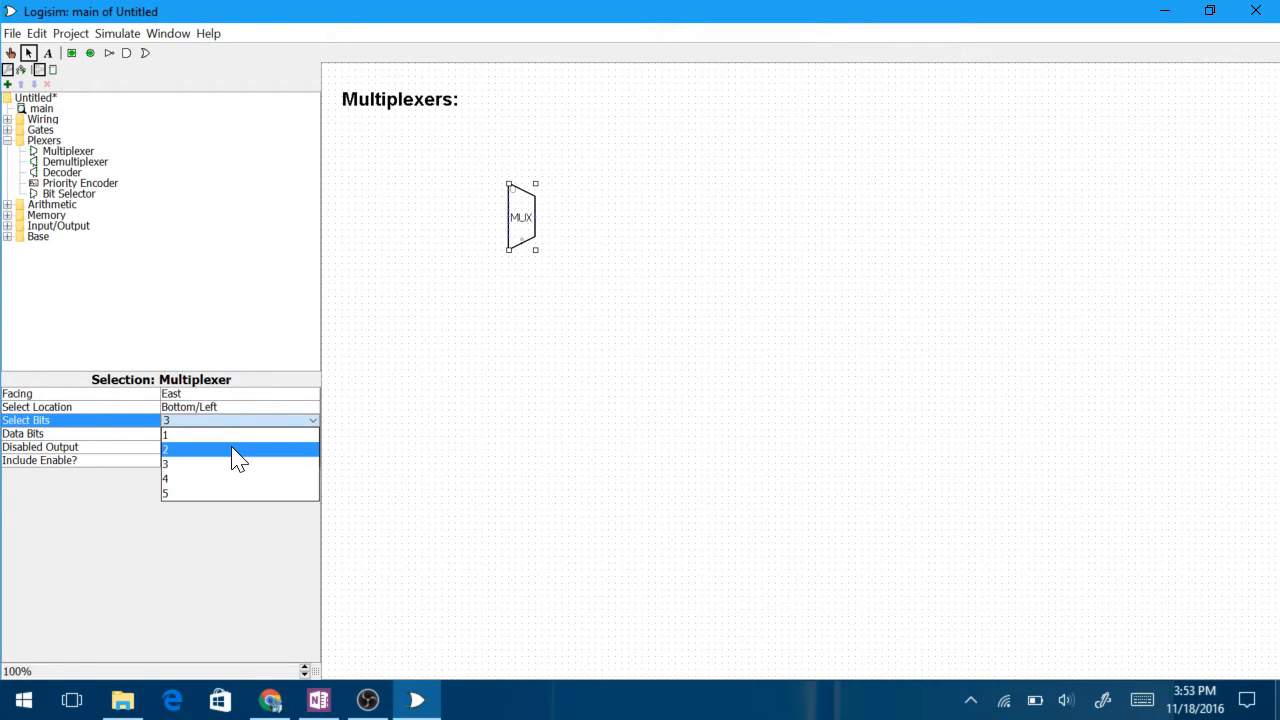
click(236, 451)
click(391, 412)
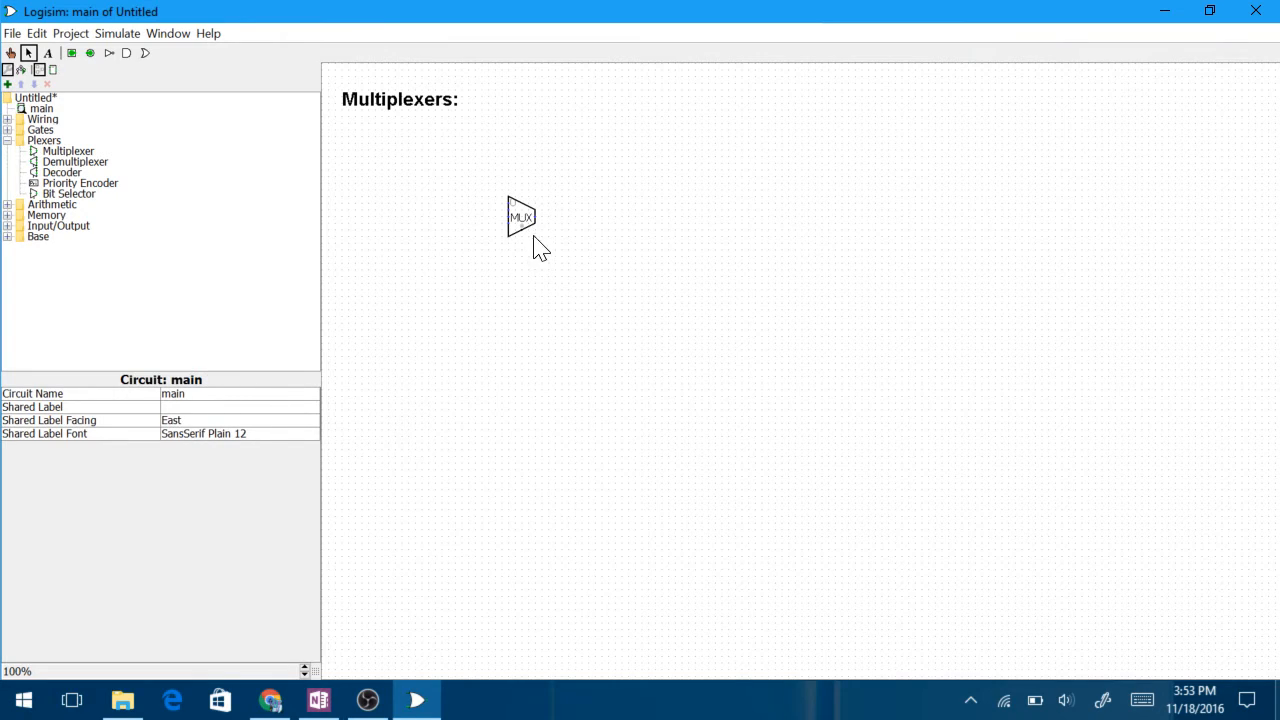
- Place an input pin to the left of the multiplexer, level with its uppermost data input, and label it "Number A"
click(73, 55)
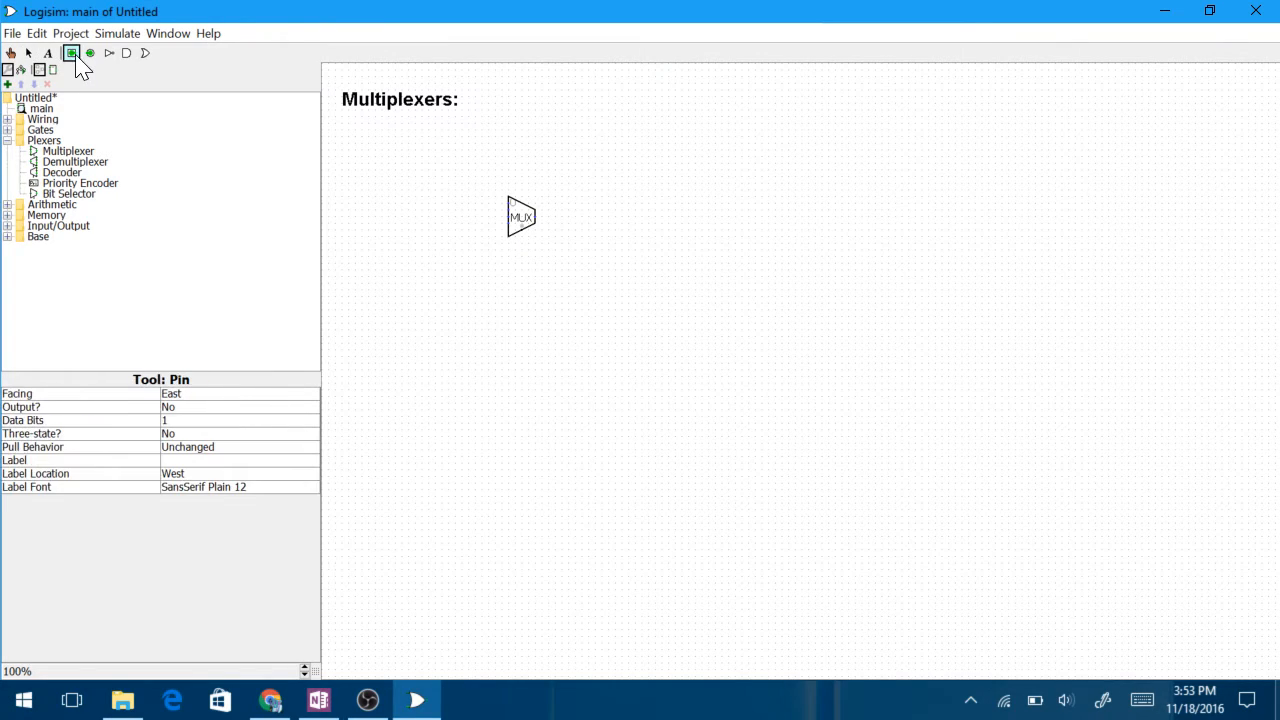
click(432, 205)
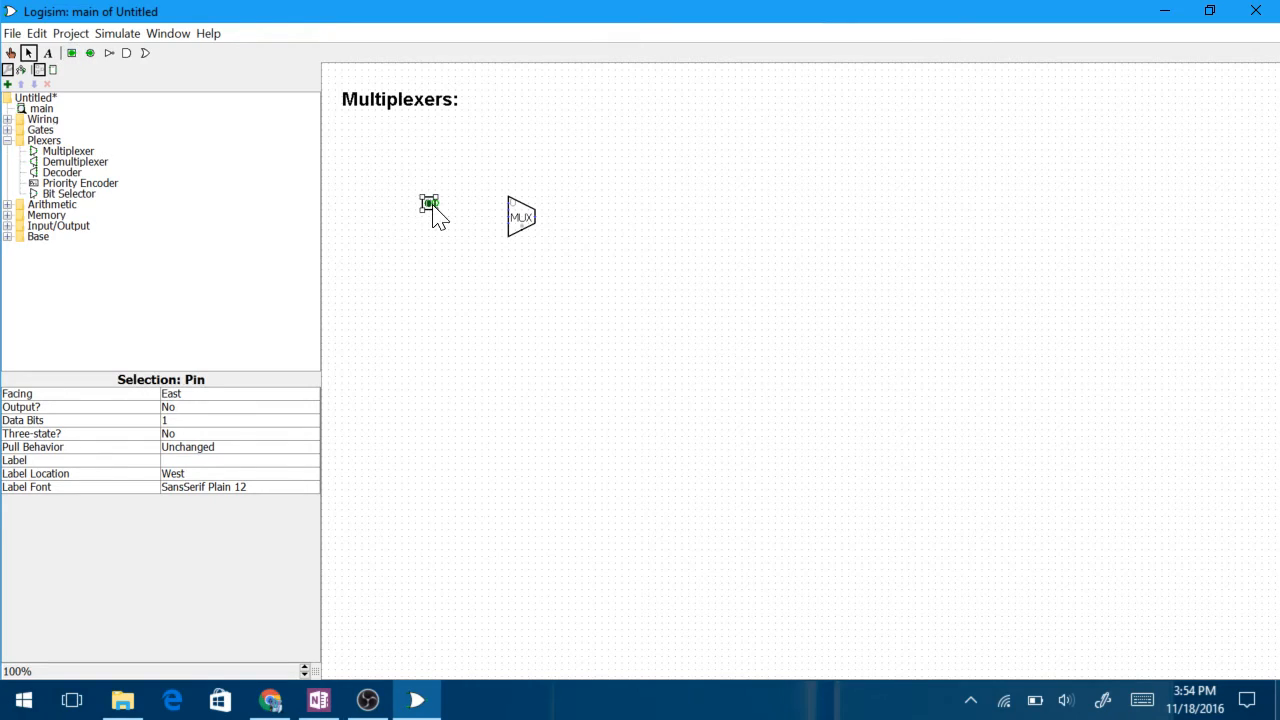
click(236, 461)
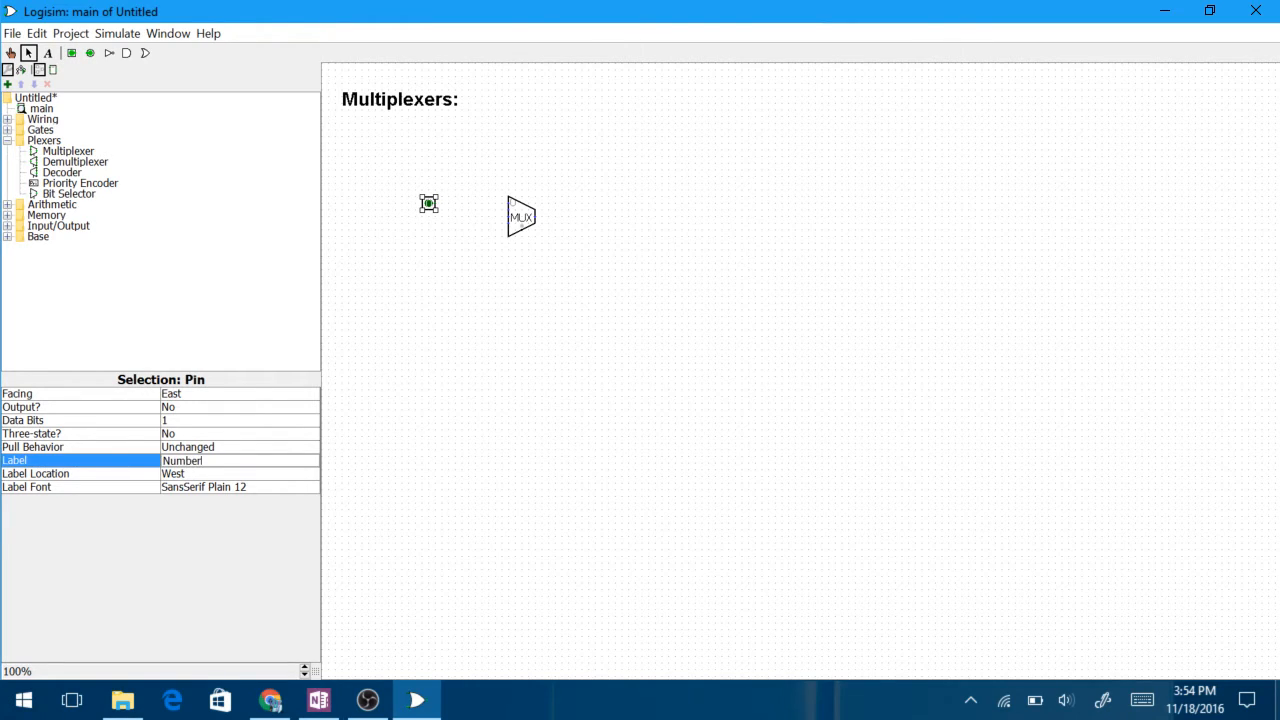
text(Number A)
click(240, 473)
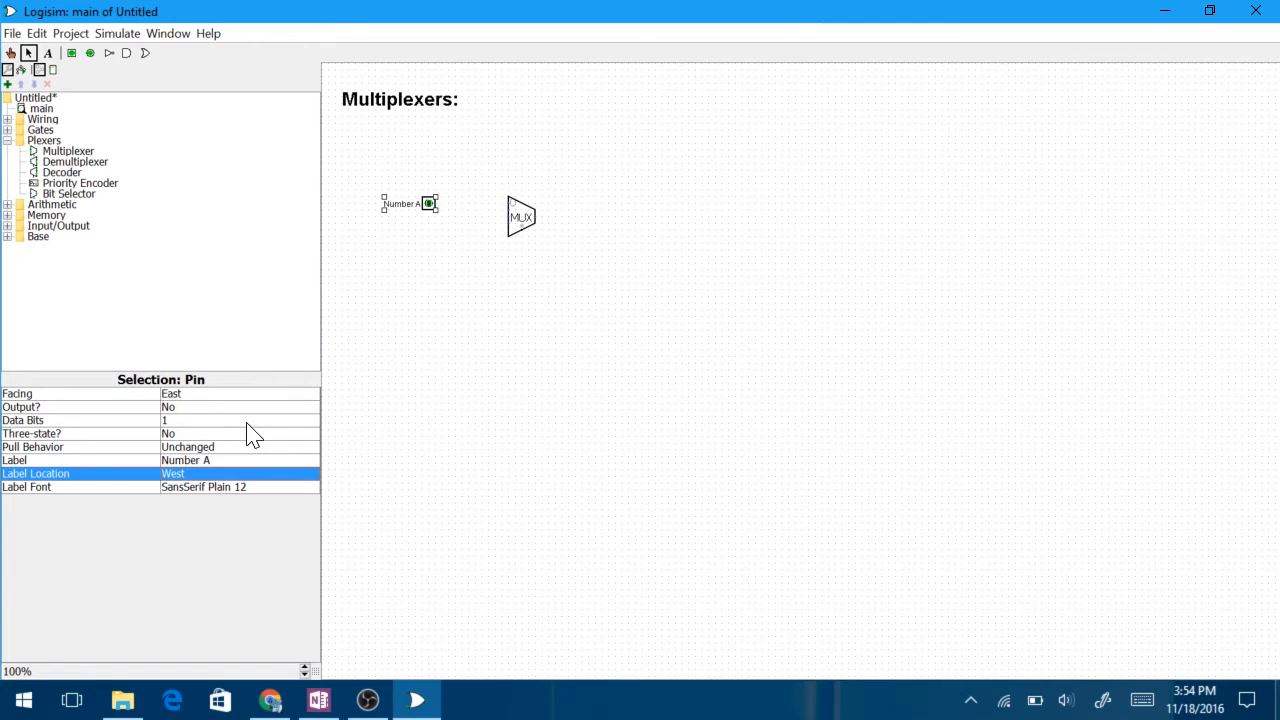
- Set the Number A pin's data bits to 2
click(247, 422)
click(237, 451)
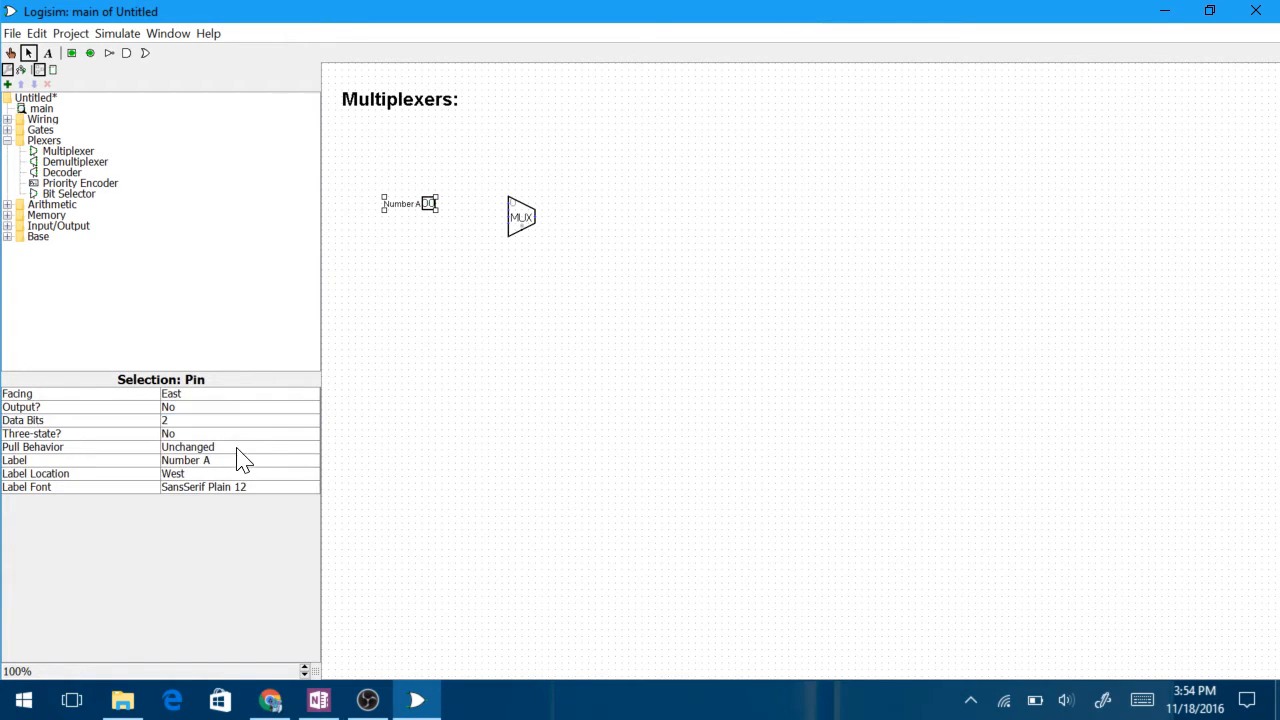
click(386, 426)
- Set the Number A pin's data bits to 4
click(428, 203)
click(101, 420)
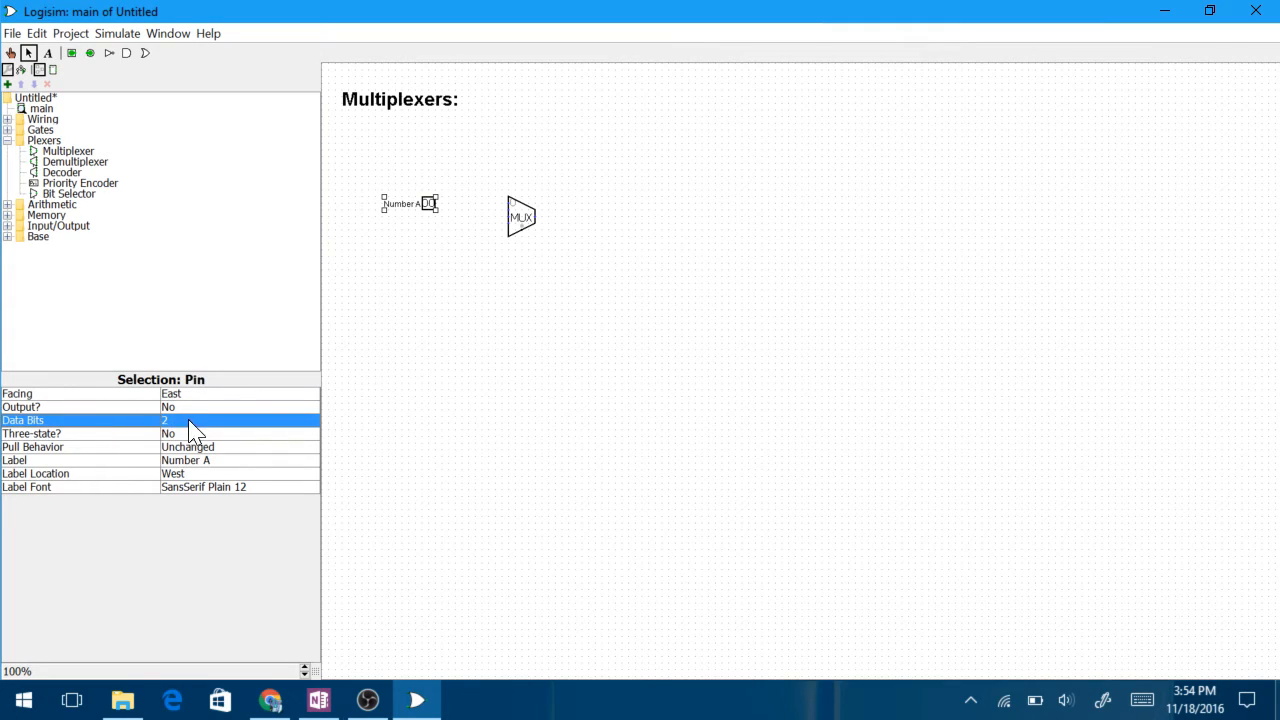
click(266, 421)
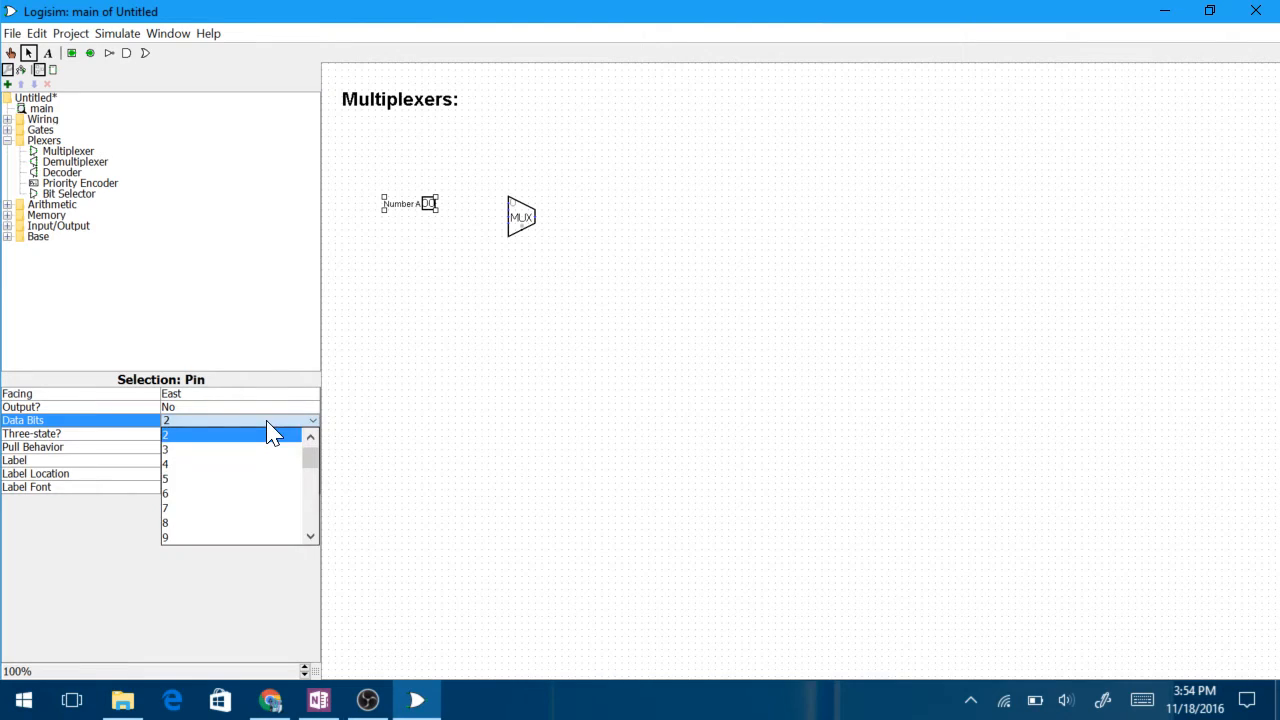
click(234, 466)
click(421, 432)
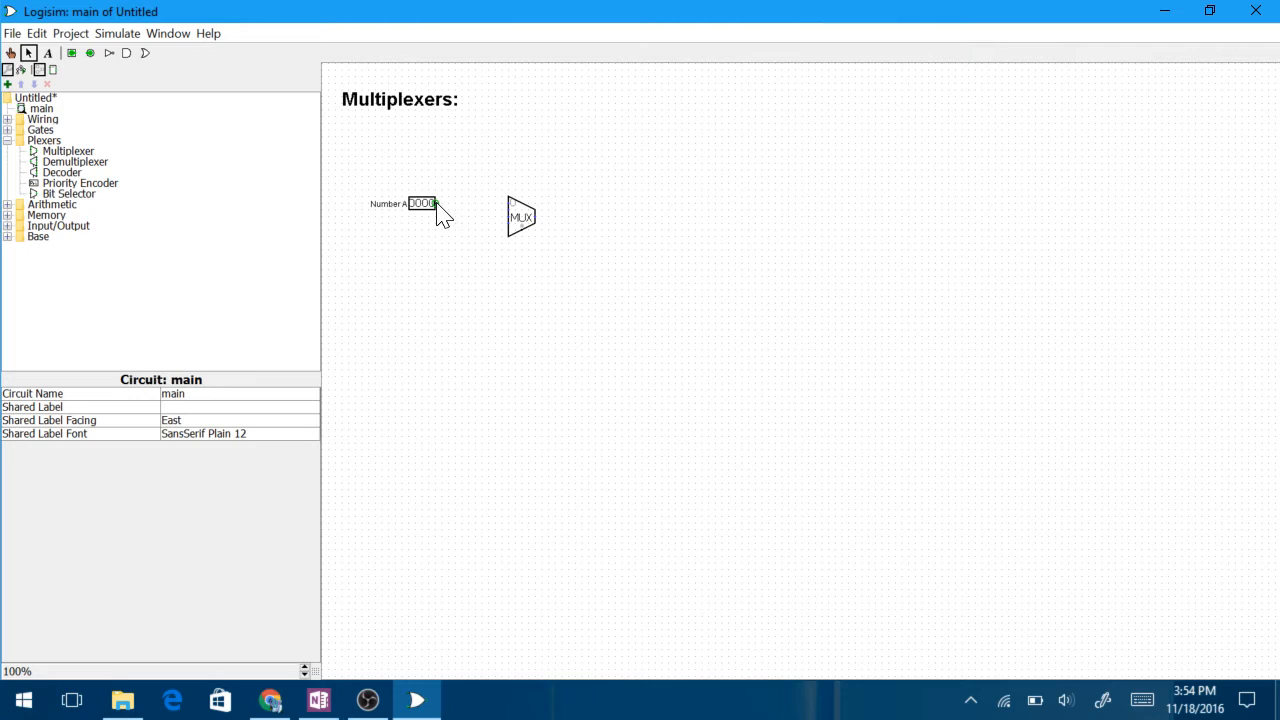
- Wire the Number A pin to the multiplexer's uppermost data input
drag(437, 204, 508, 204)
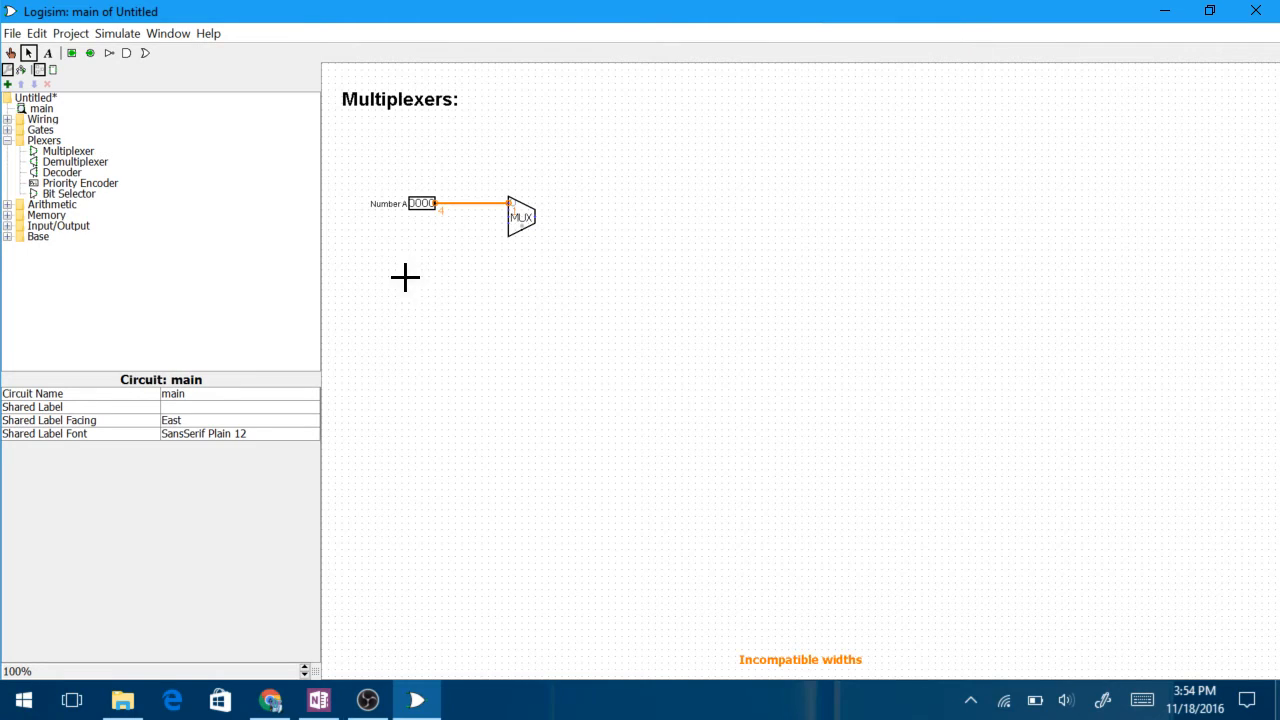
drag(359, 179, 521, 228)
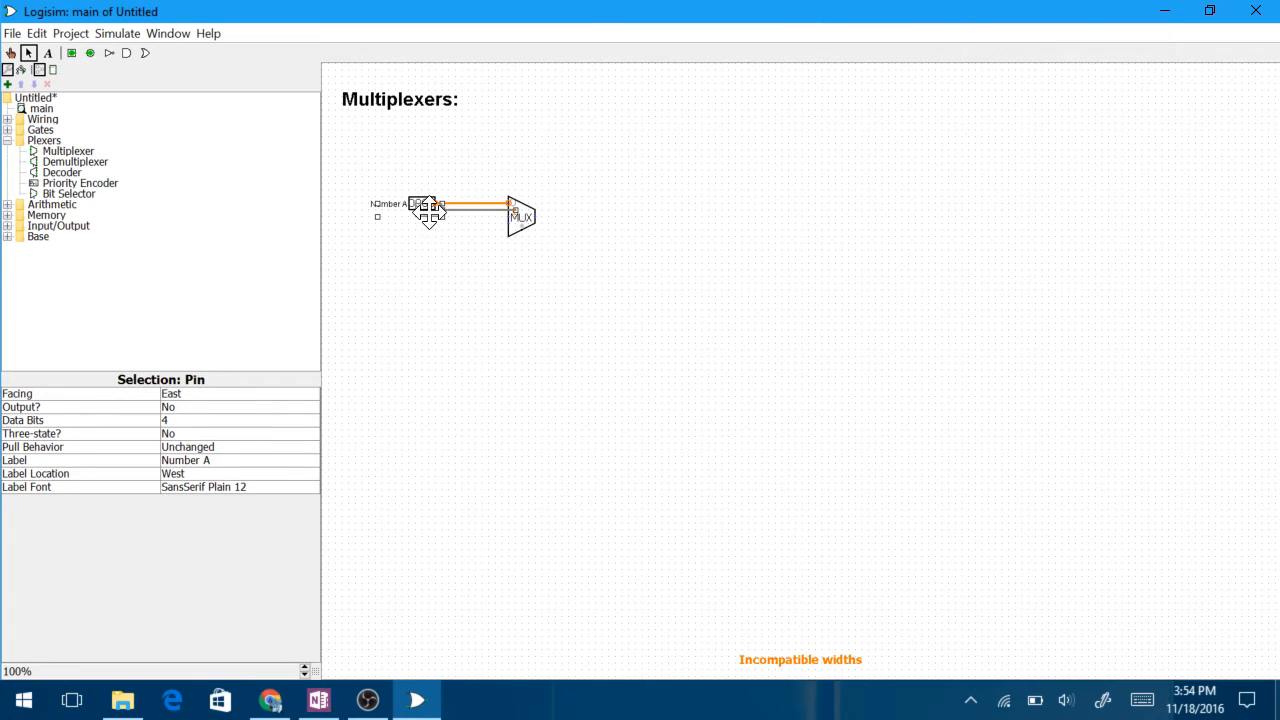
- Position the pasted copy of the Number A pin and its wire below the original, and extend the wire to the multiplexer's second data input
drag(426, 208, 411, 225)
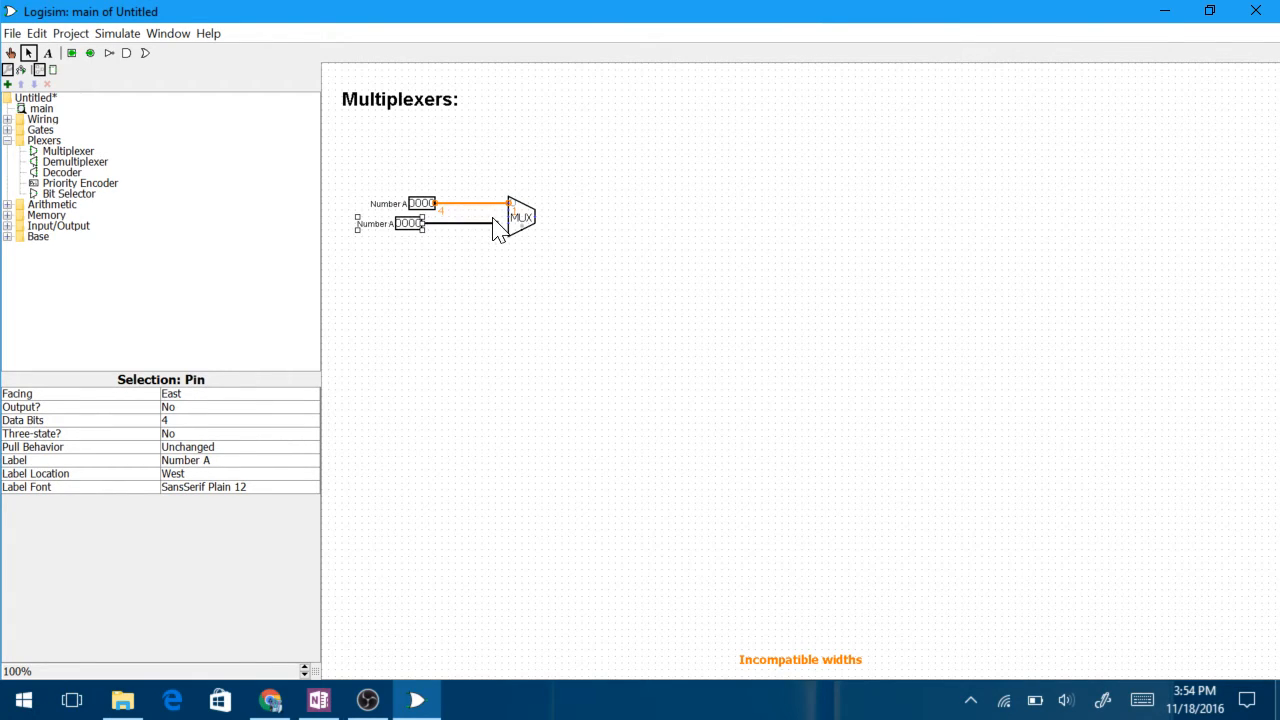
click(493, 247)
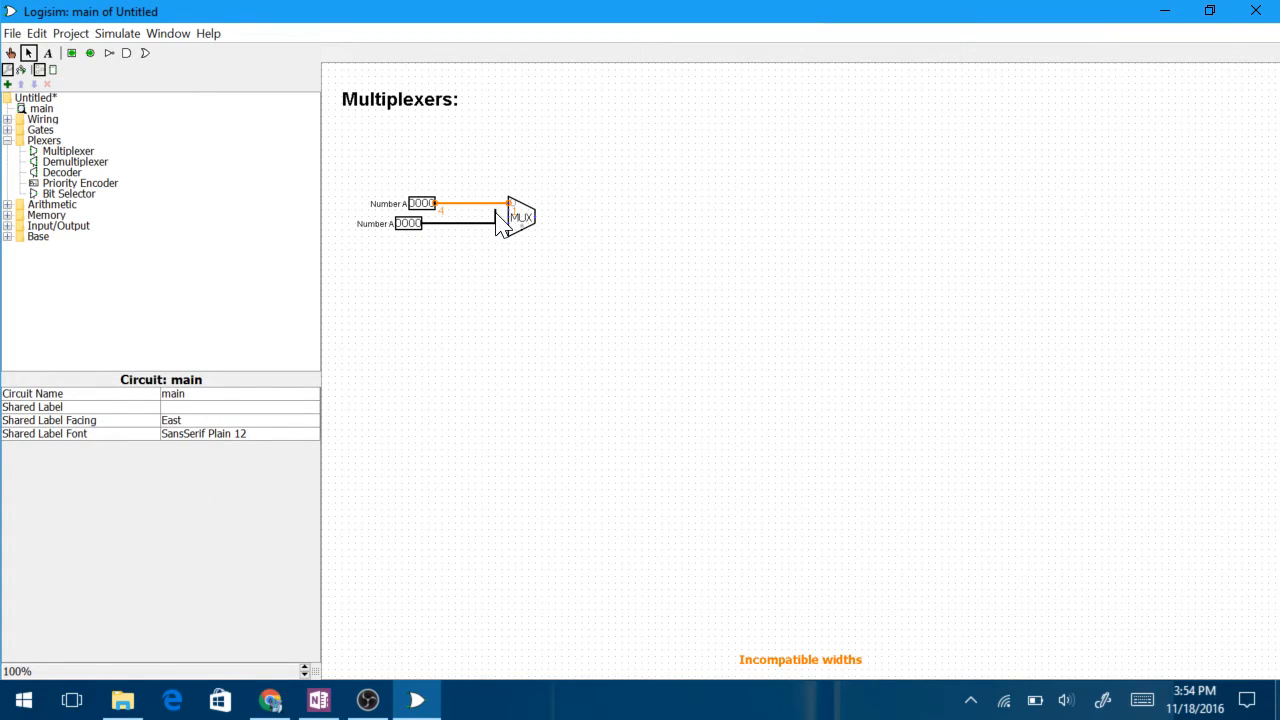
drag(496, 212, 507, 210)
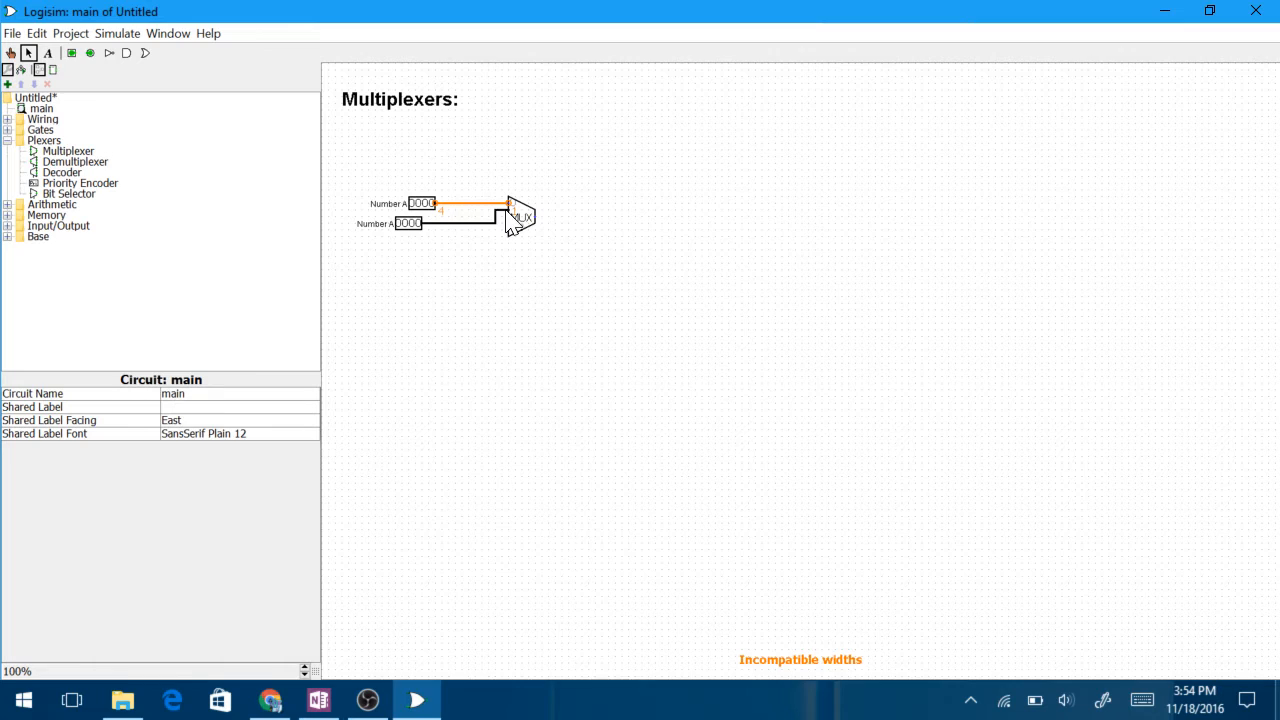
- Relabel the second input pin as "Number B"
click(405, 224)
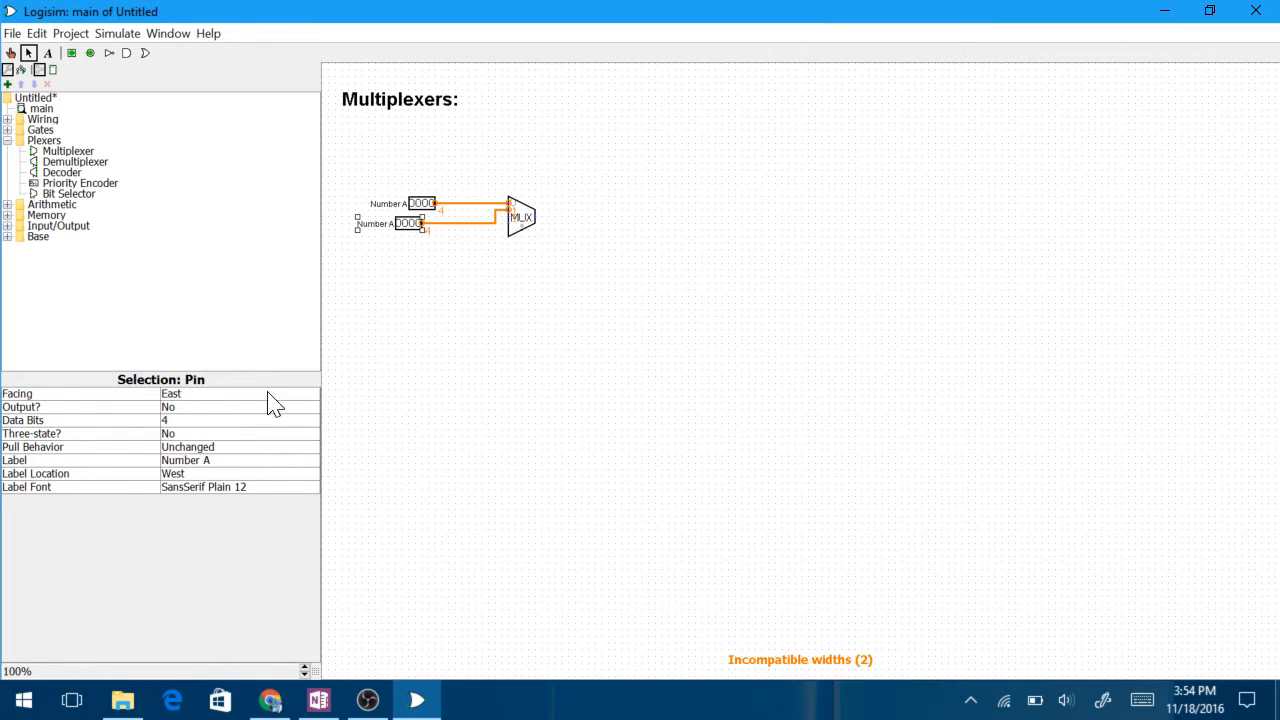
click(250, 460)
text(B)
key(Return)
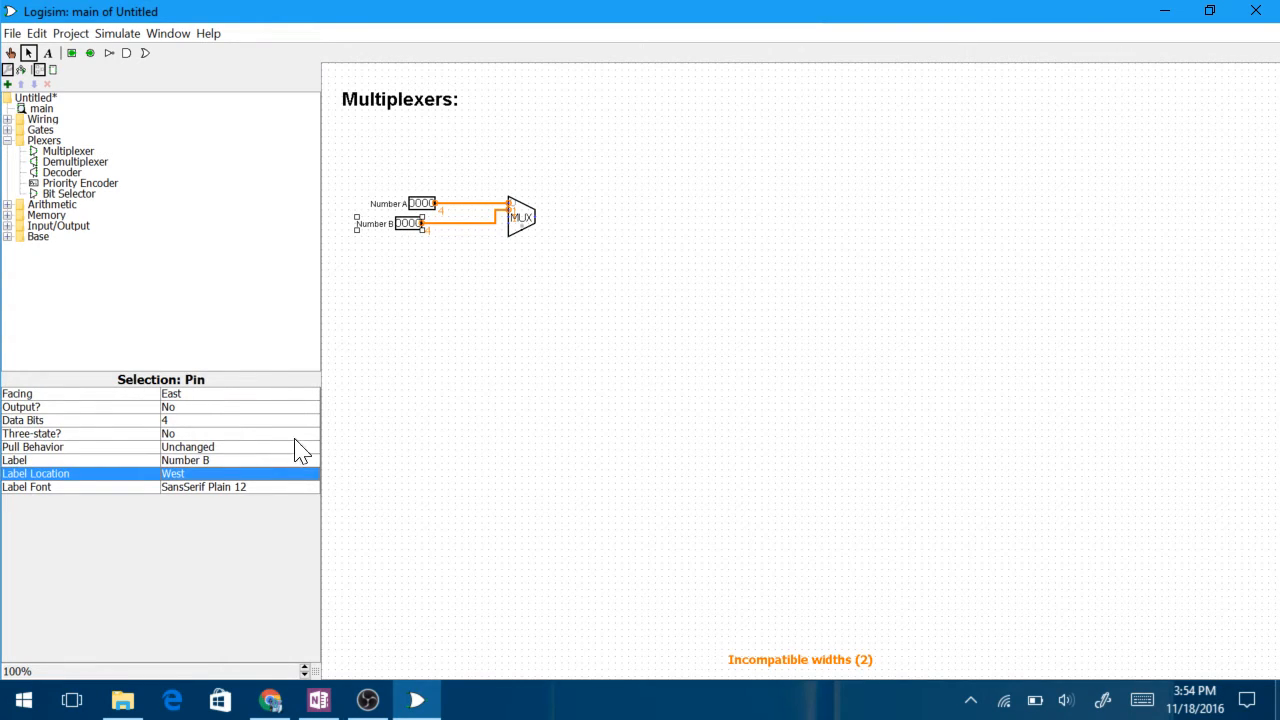
- Paste another copy of the Number A pin and wire below Number B, and label it "Number C"
click(515, 402)
key(ctrl+v)
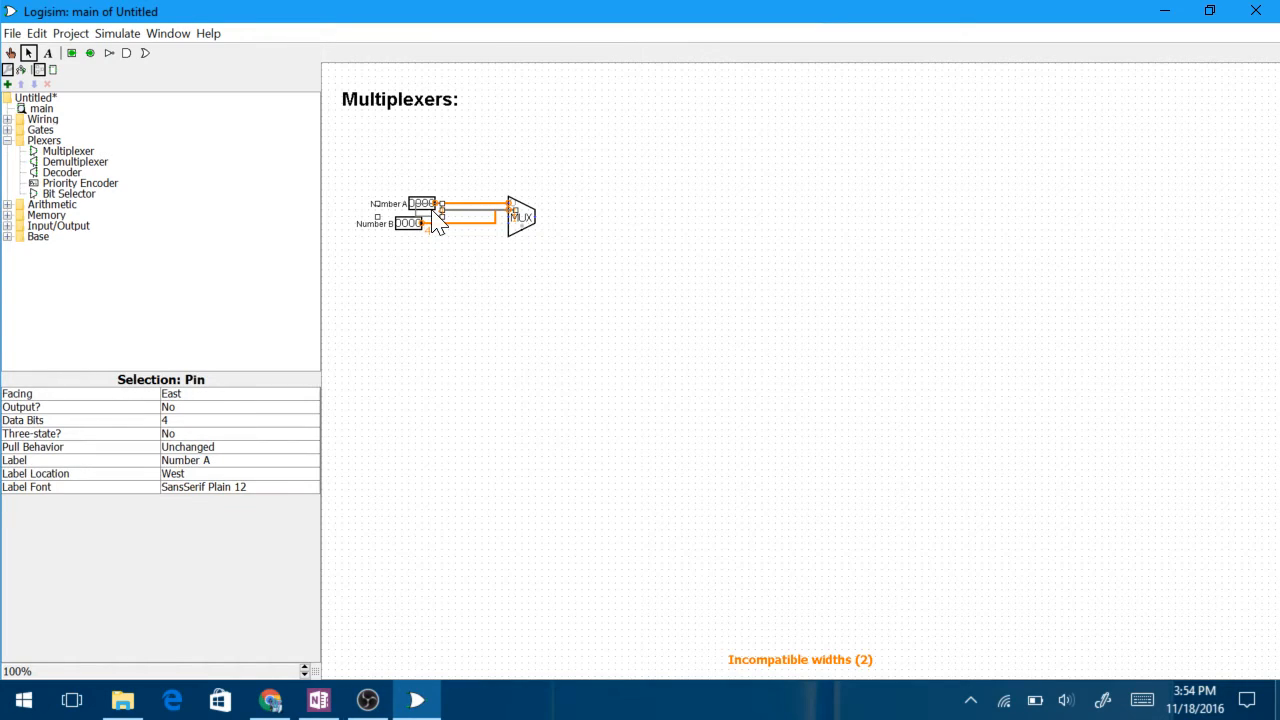
drag(438, 214, 392, 246)
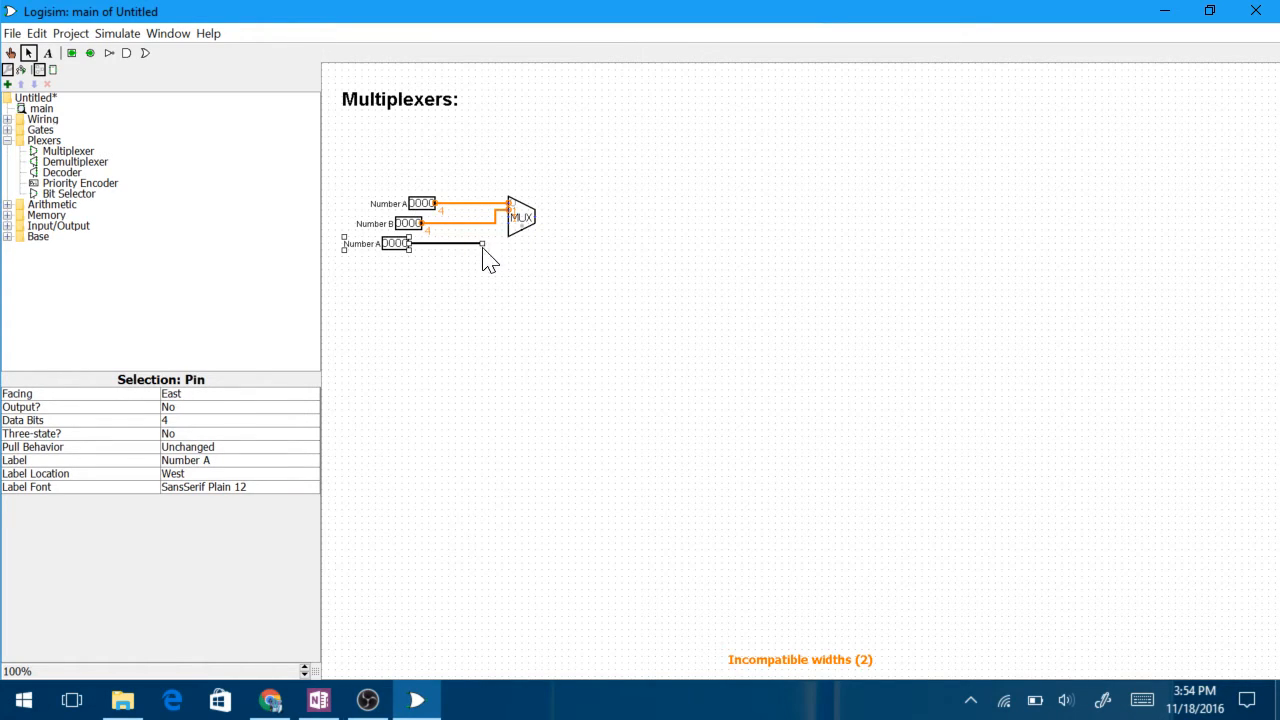
click(276, 461)
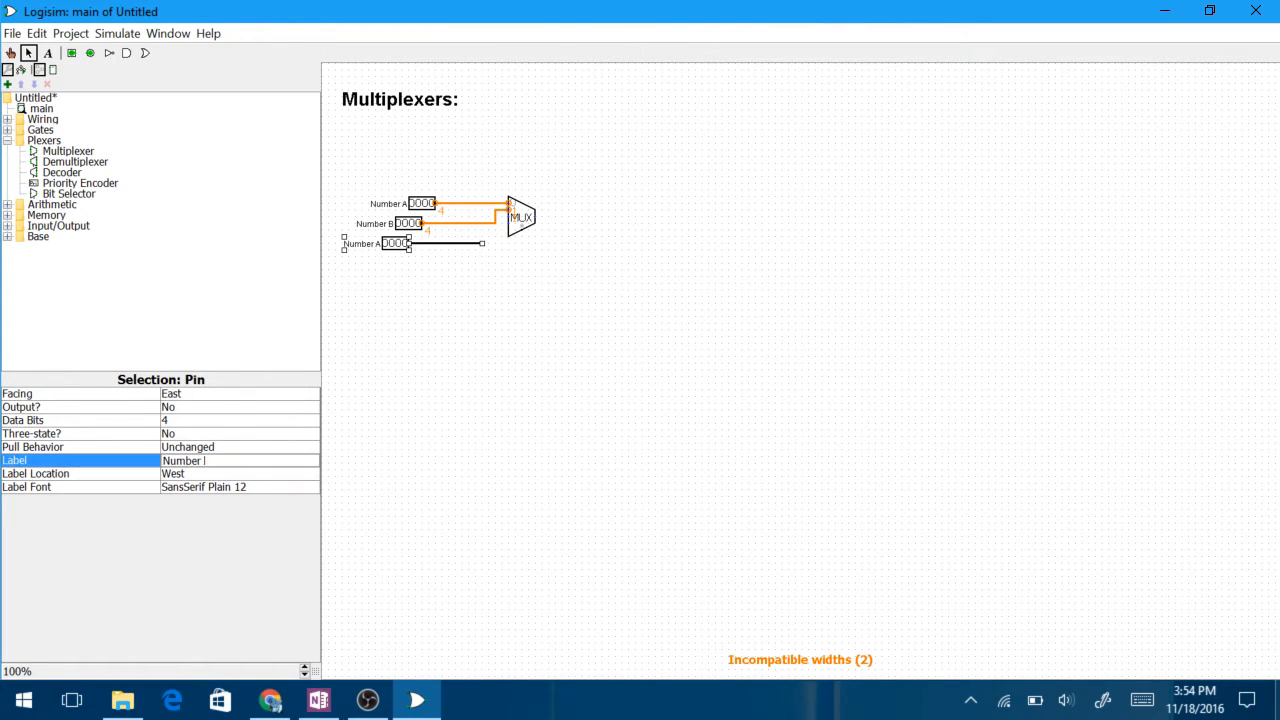
text(C)
key(Return)
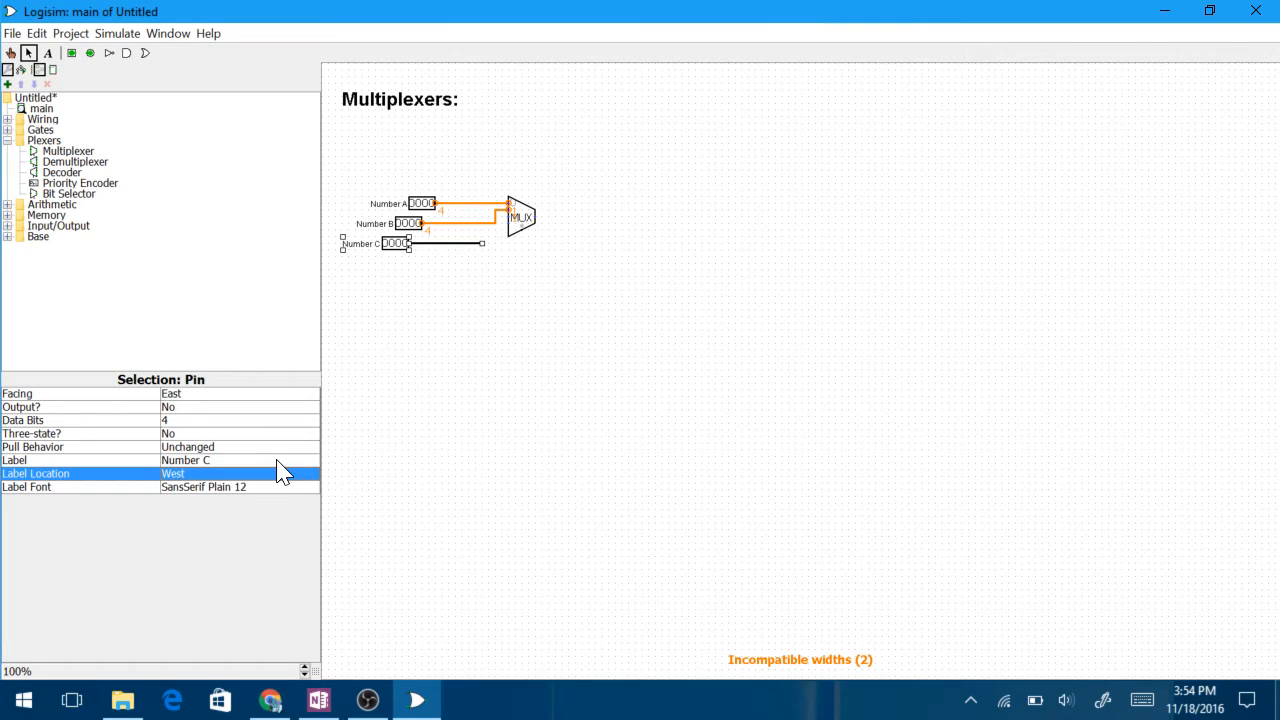
- Wire the Number C pin to the multiplexer's third data input and shift the multiplexer slightly to the right
click(515, 272)
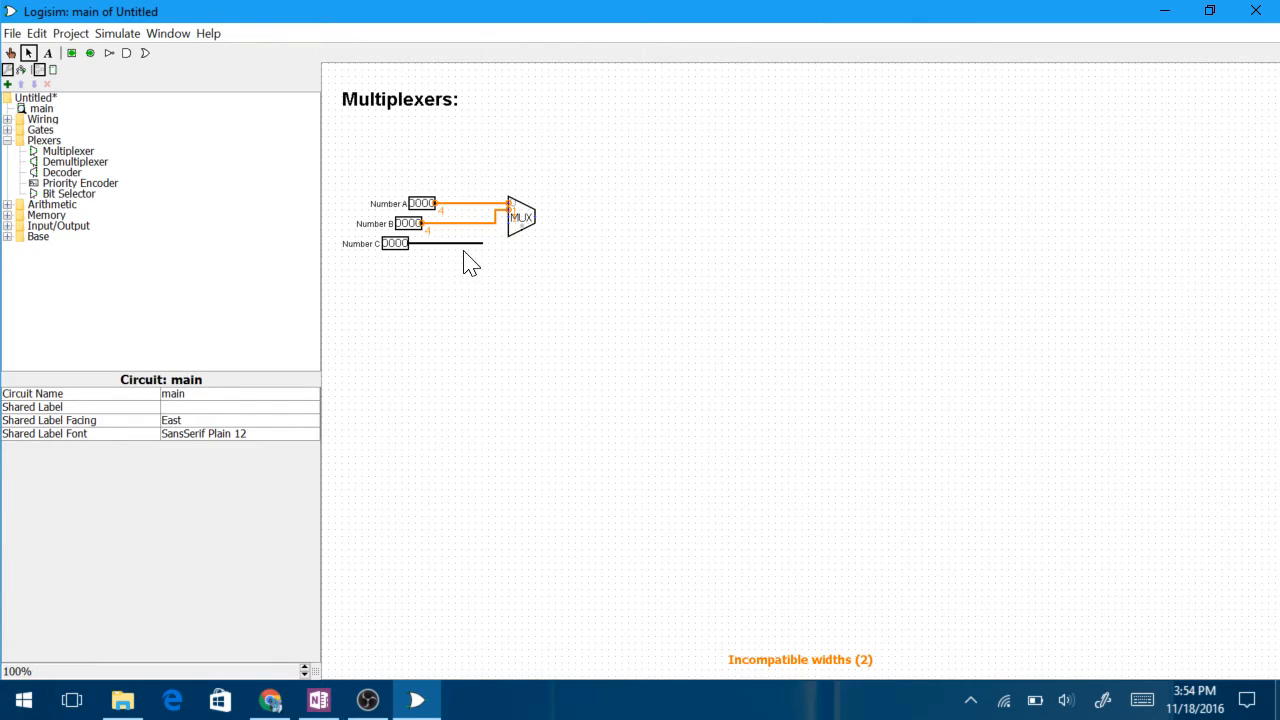
drag(500, 241, 508, 216)
drag(557, 169, 540, 229)
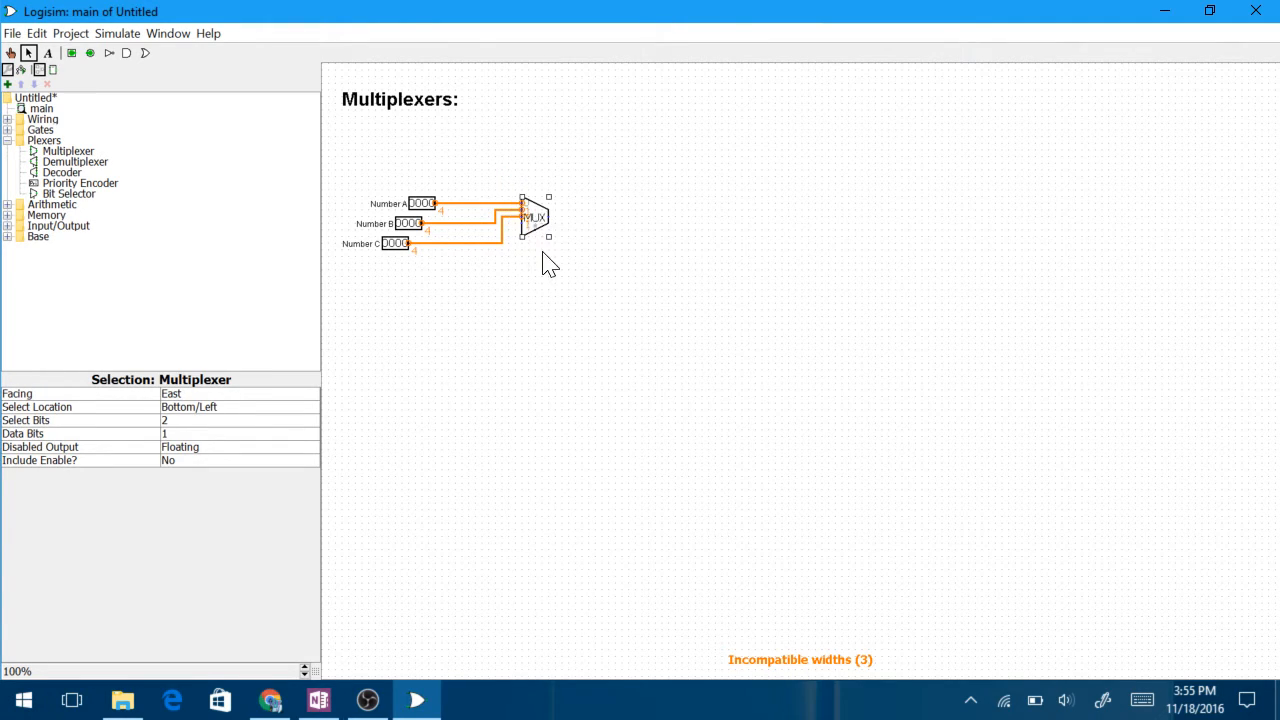
click(544, 254)
- Add another copied pin labelled "Number D" below Number C and wire it to the multiplexer's fourth data input
click(422, 204)
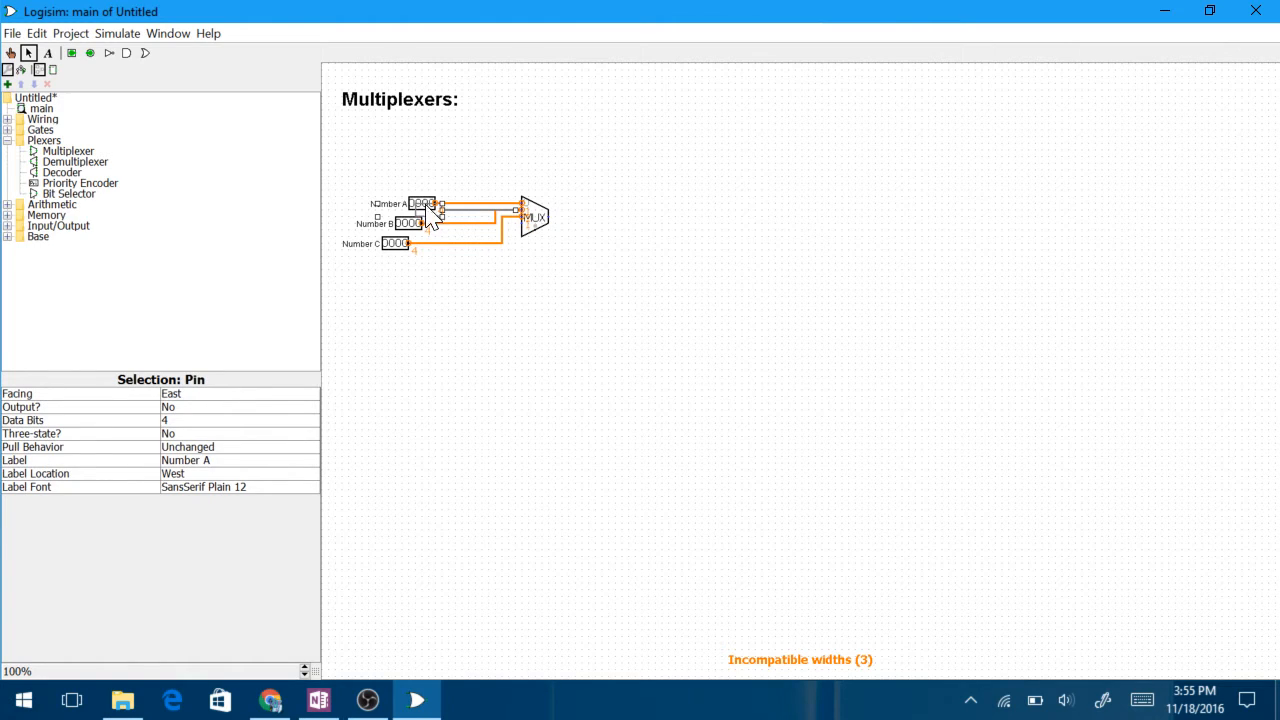
drag(422, 206, 406, 262)
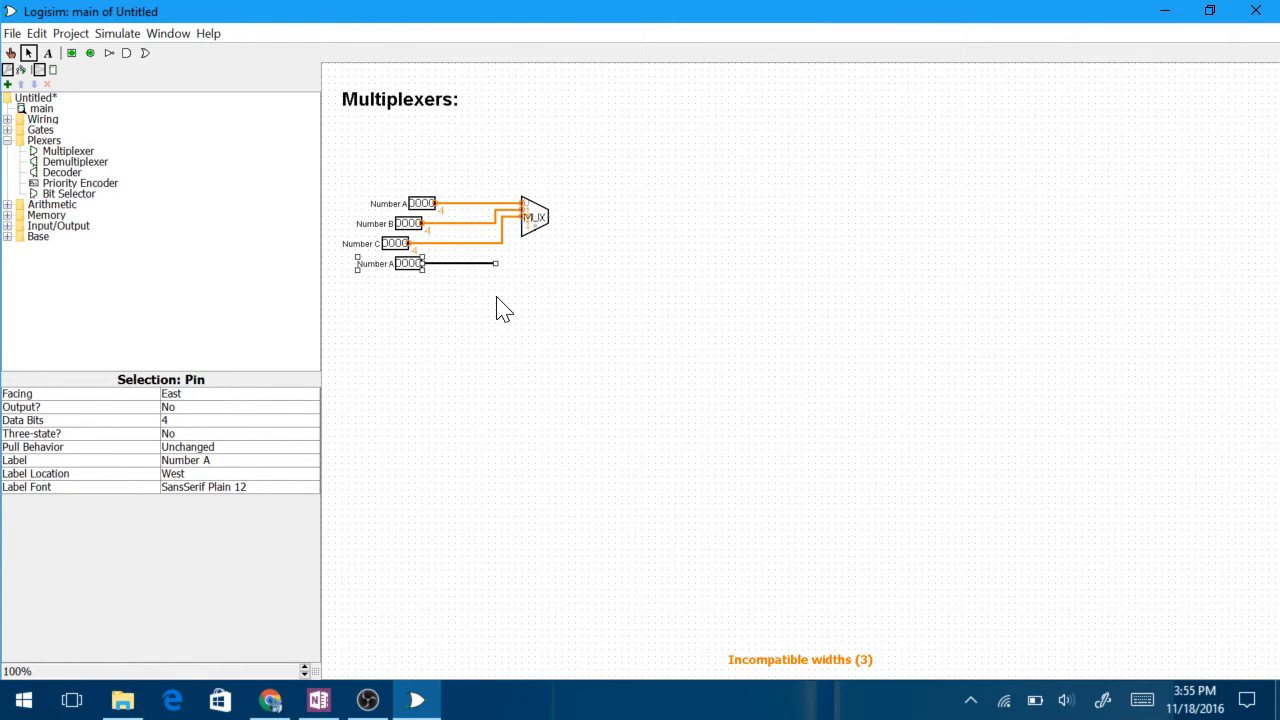
click(228, 460)
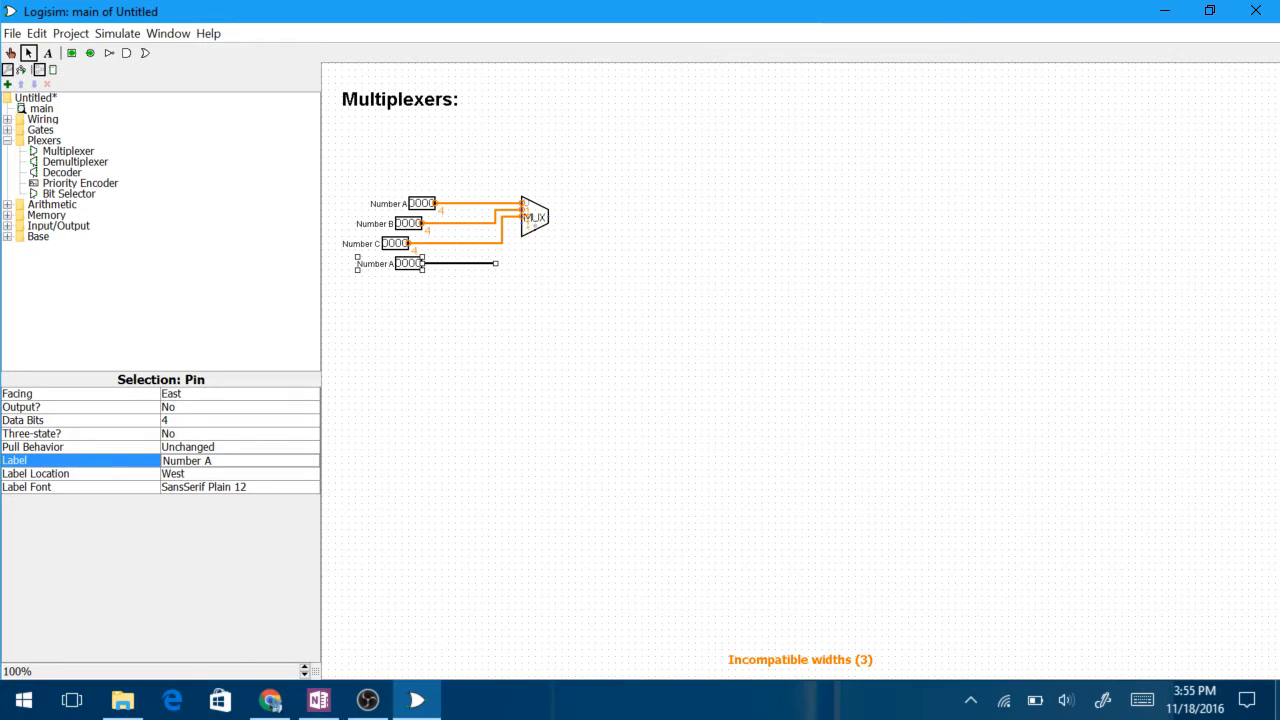
text(D)
click(229, 474)
click(400, 337)
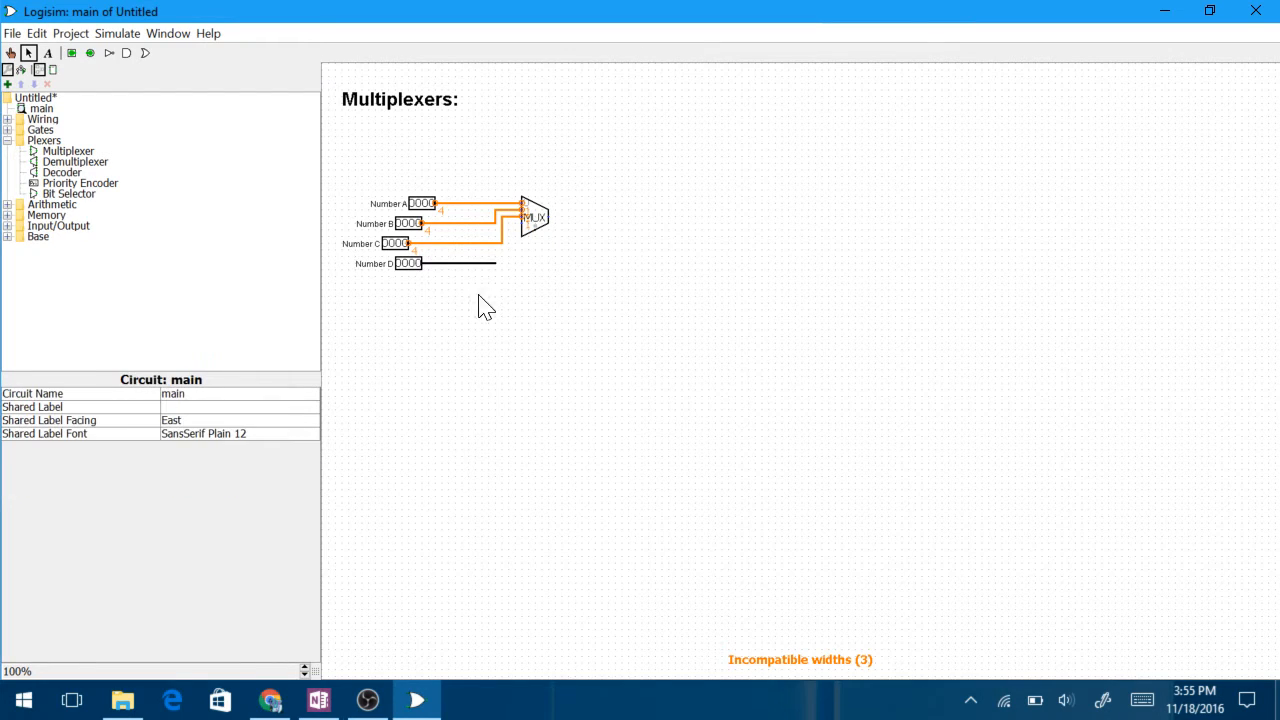
drag(493, 266, 516, 226)
- Set the multiplexer's data bits to 4 to match the width of the input pins
click(536, 224)
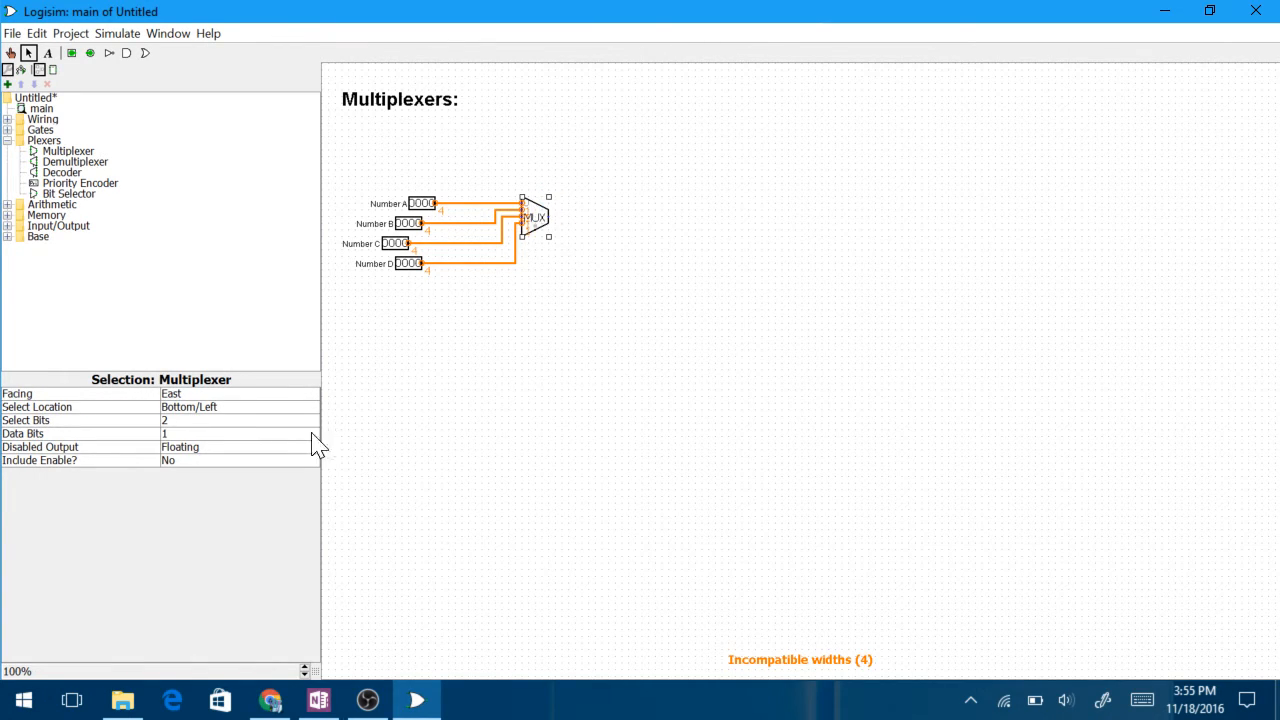
click(84, 437)
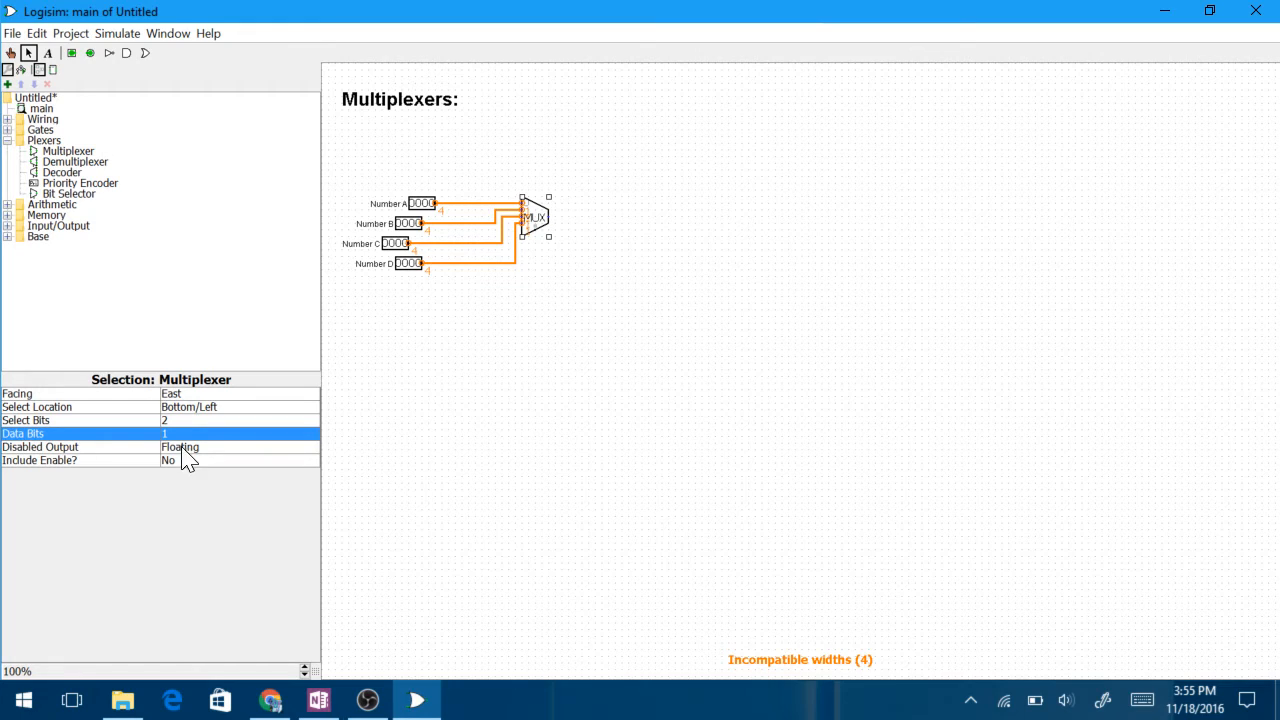
click(408, 265)
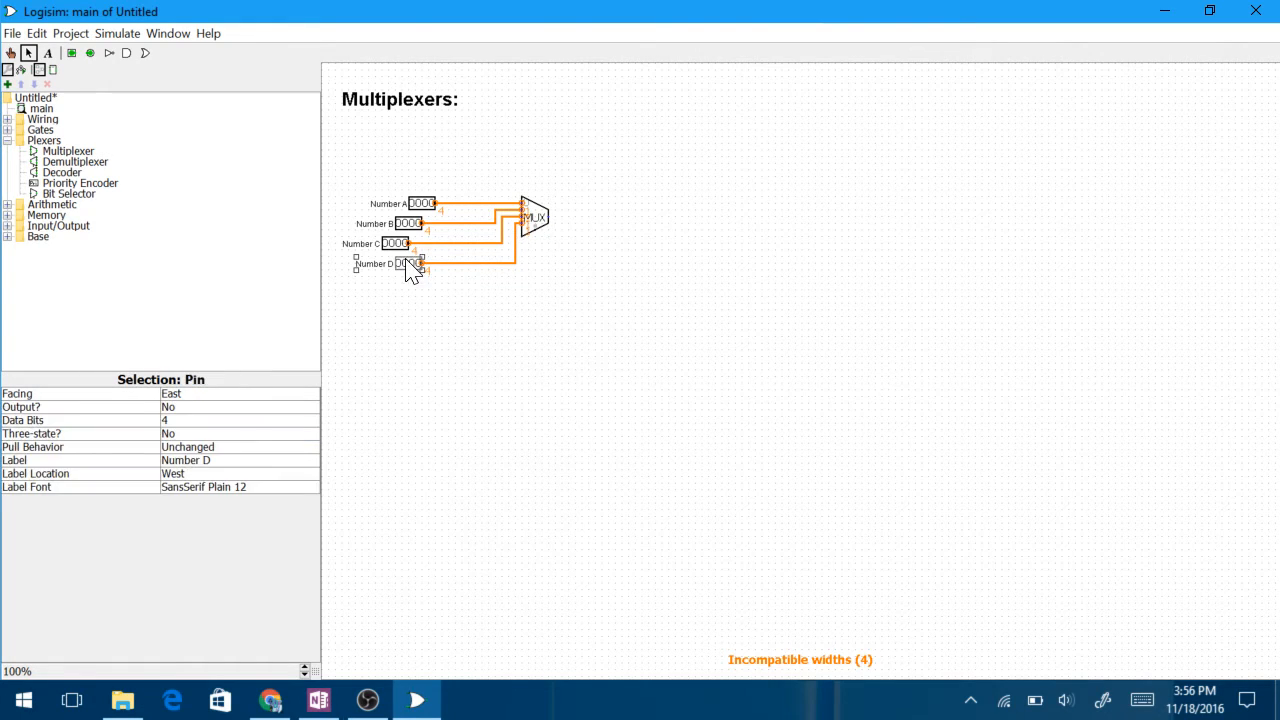
click(45, 421)
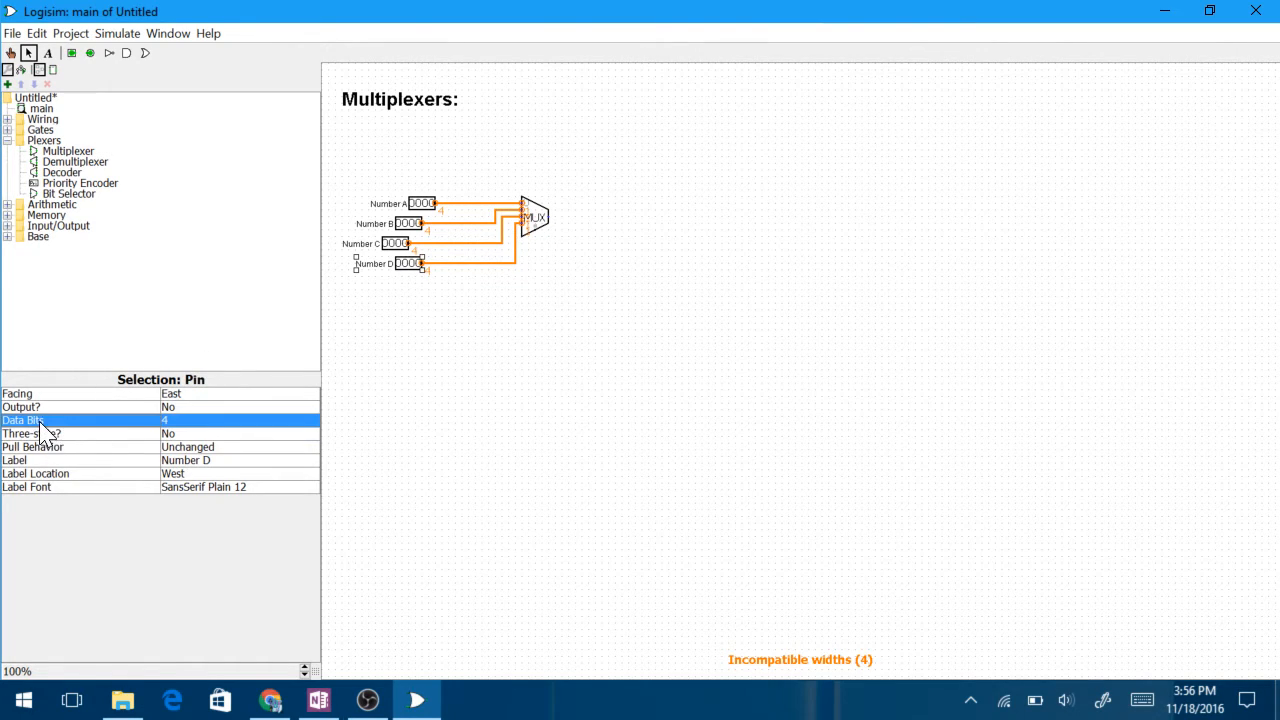
click(515, 222)
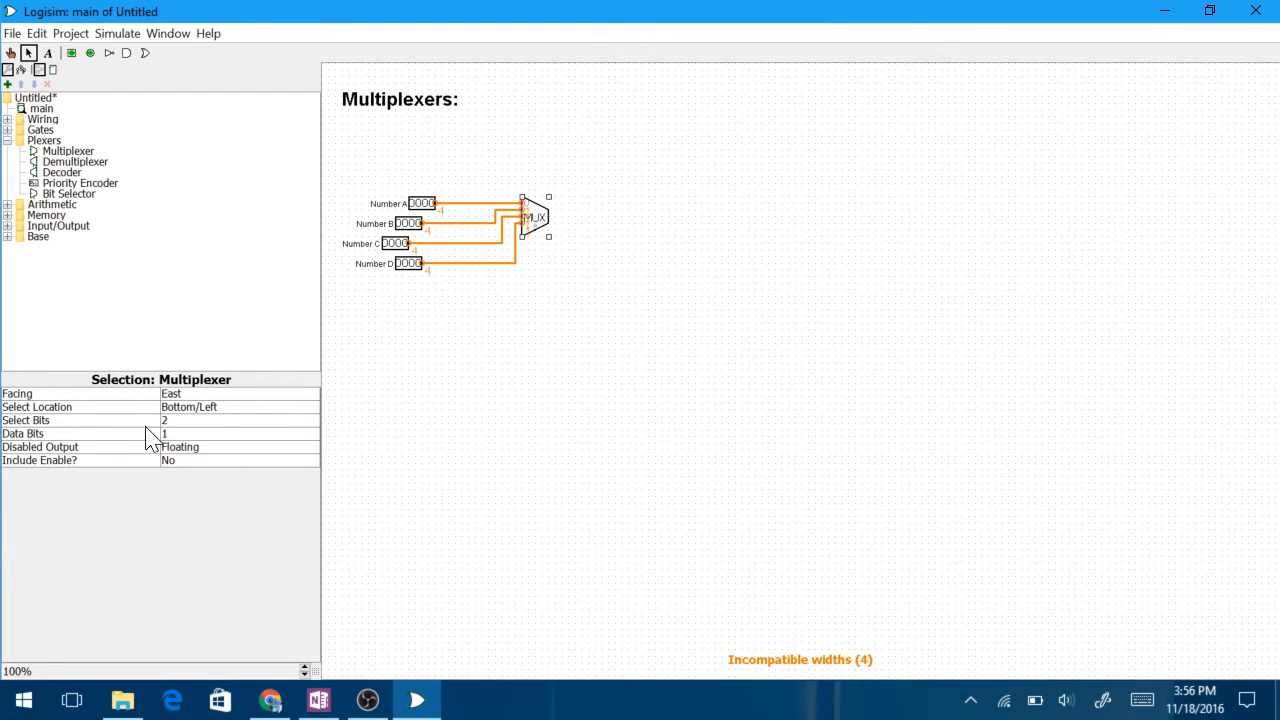
click(97, 435)
click(200, 434)
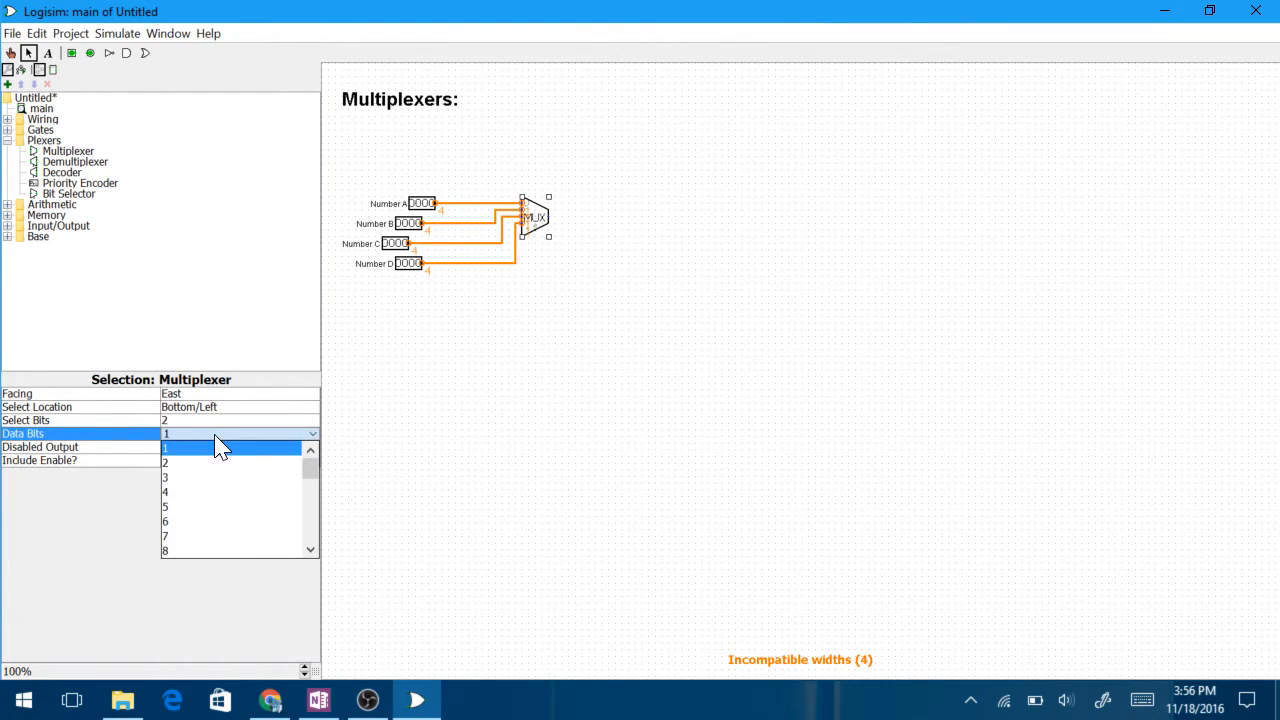
click(210, 492)
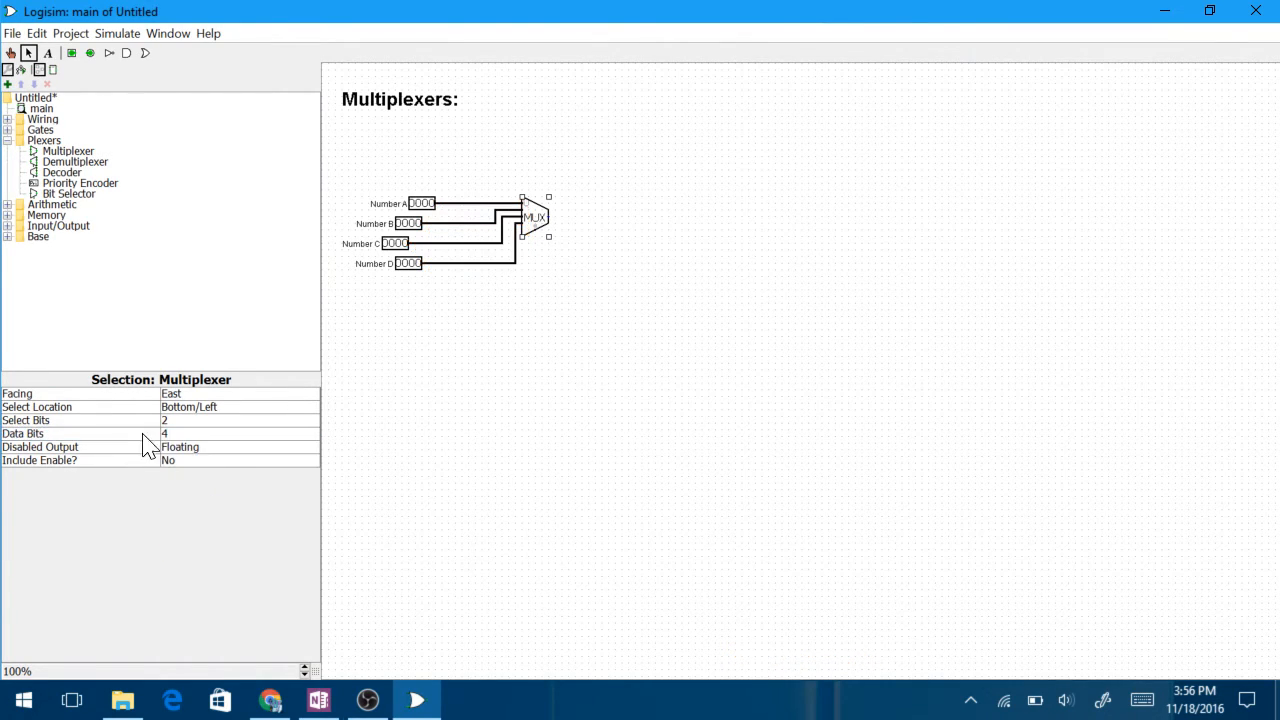
click(363, 440)
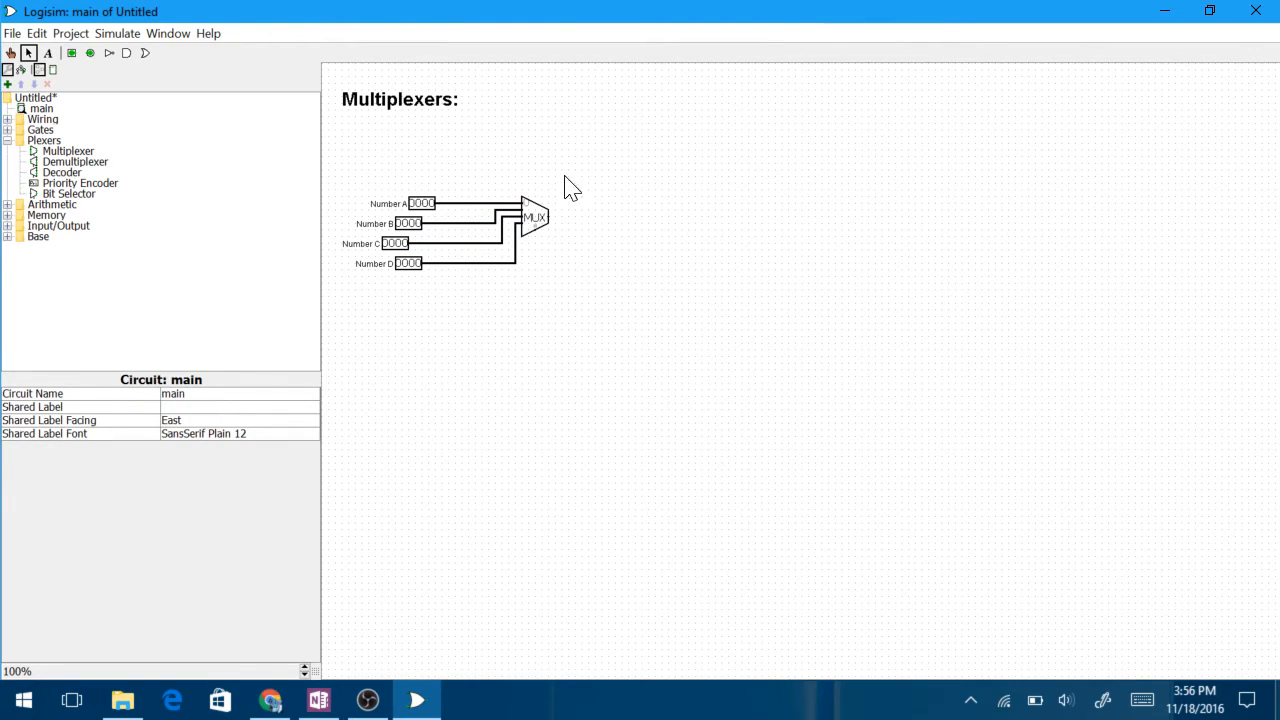
click(540, 222)
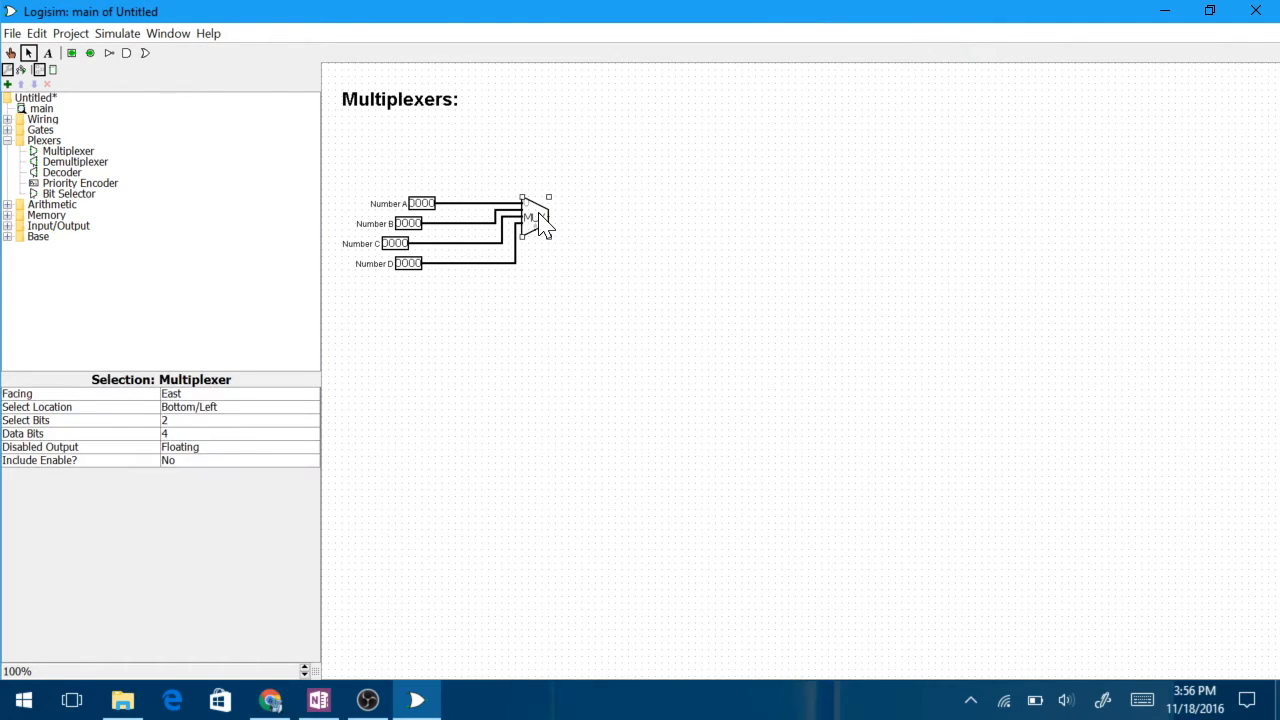
click(548, 289)
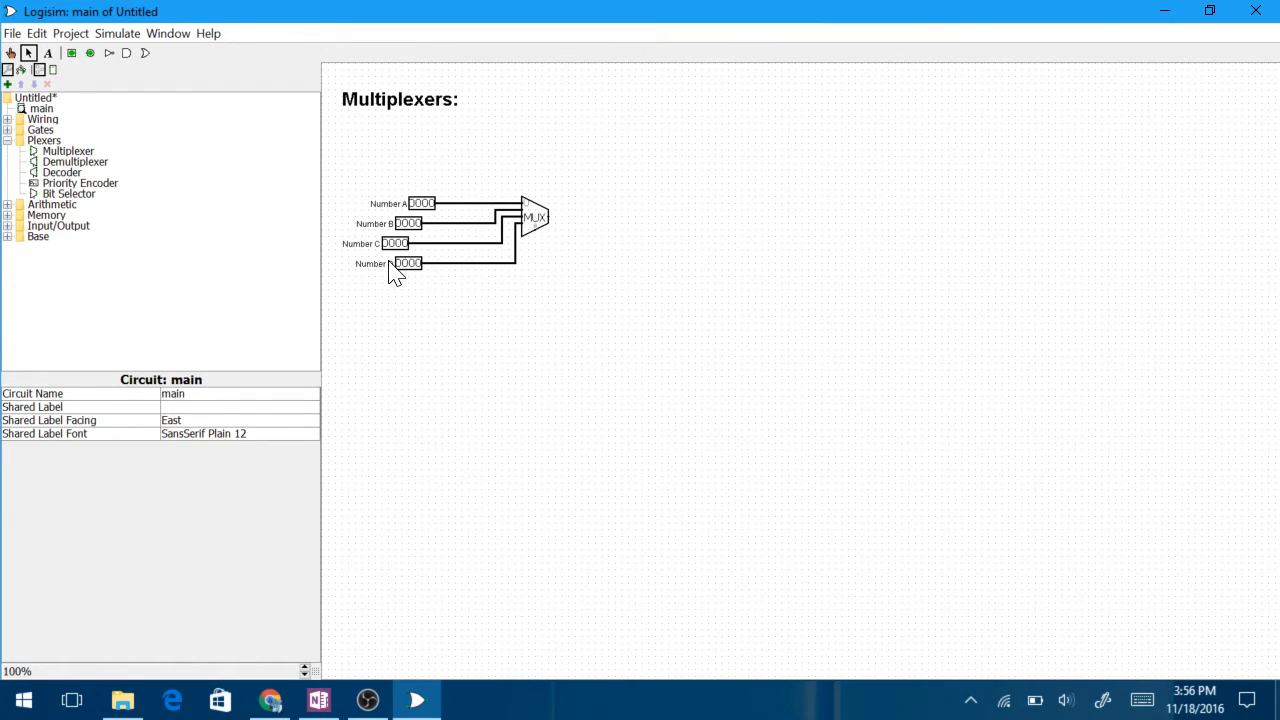
- Set the input values to 1001 for Number A, 0110 for Number B and 1111 for Number C
click(10, 53)
click(413, 205)
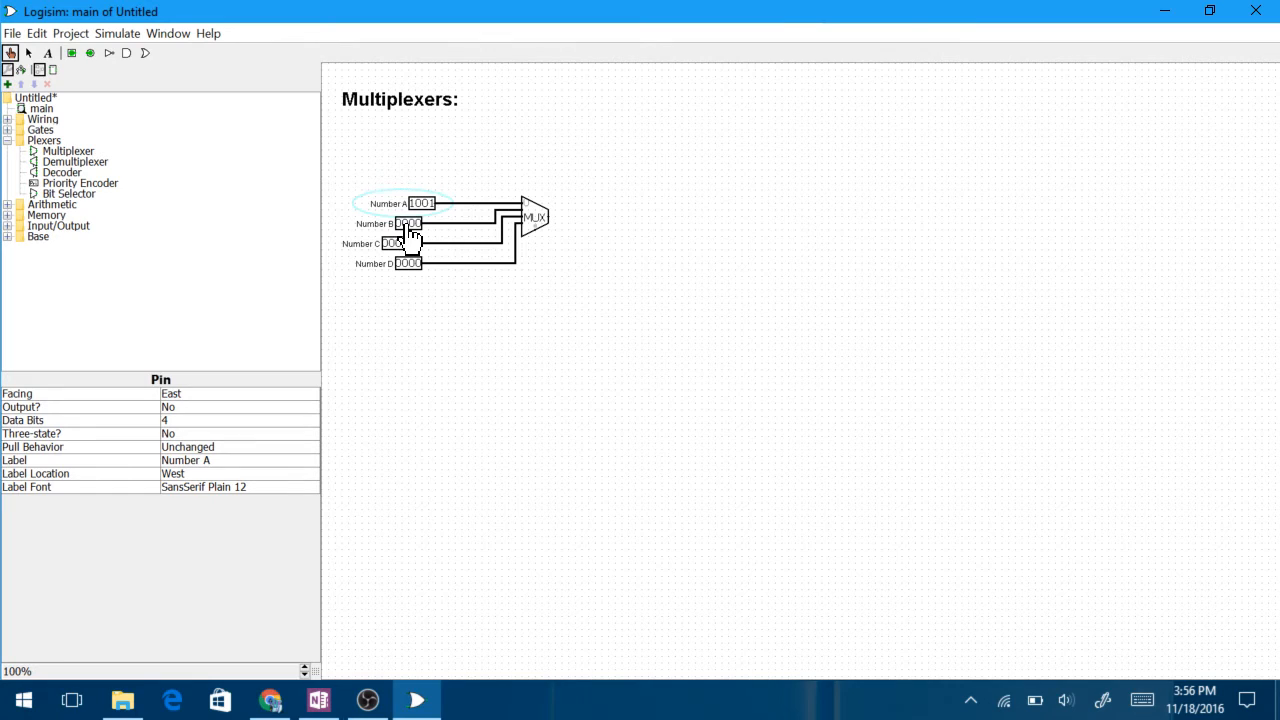
click(407, 224)
click(386, 246)
click(393, 245)
click(402, 245)
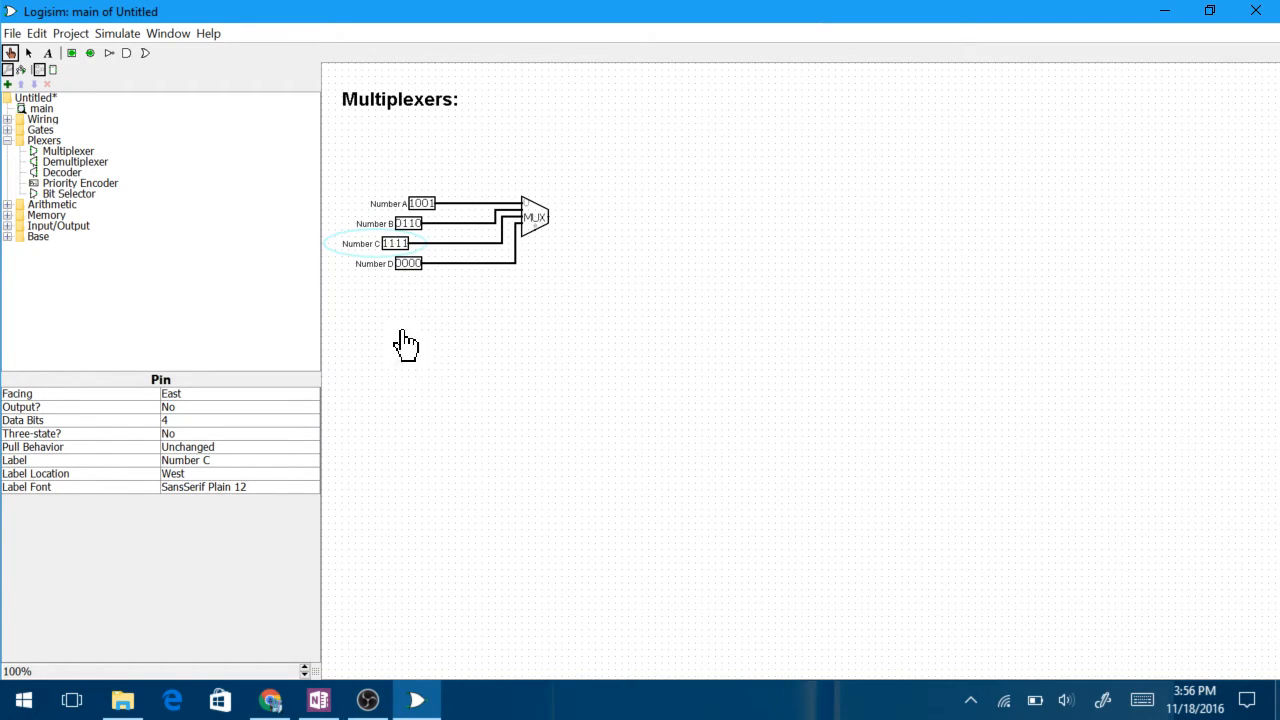
- Place an input pin below the multiplexer and label it "Selector"
click(71, 53)
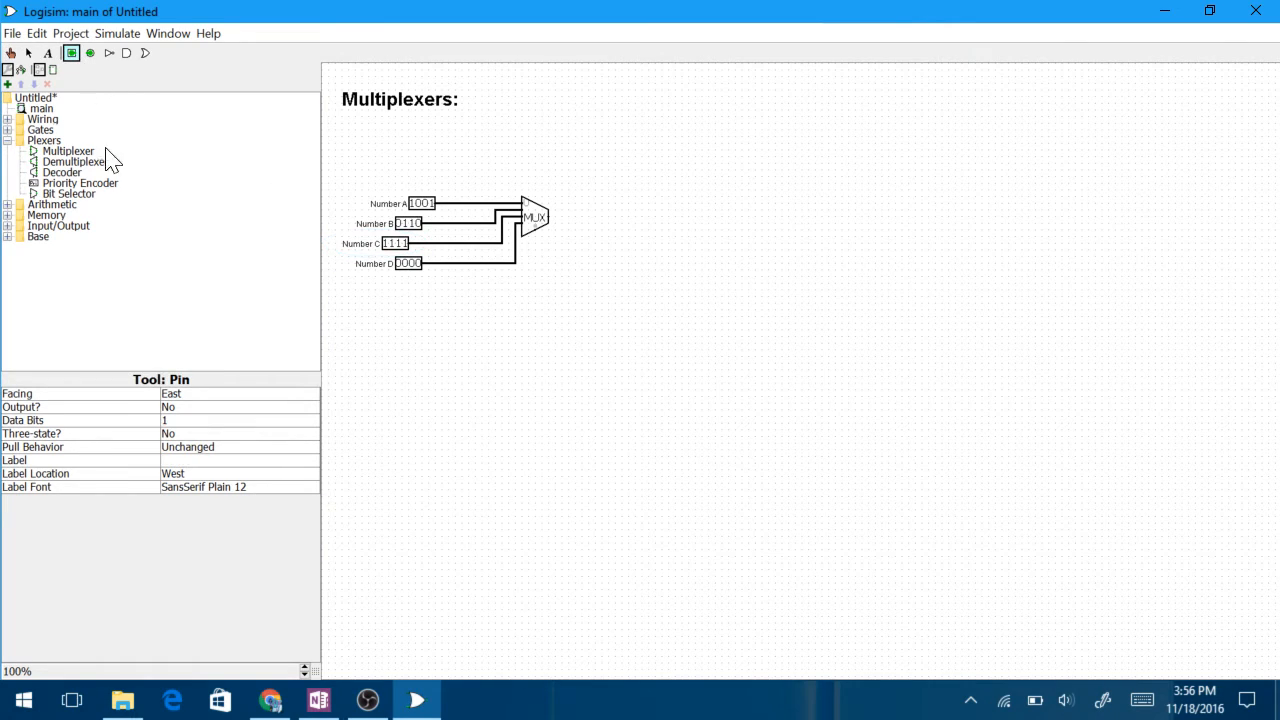
click(530, 303)
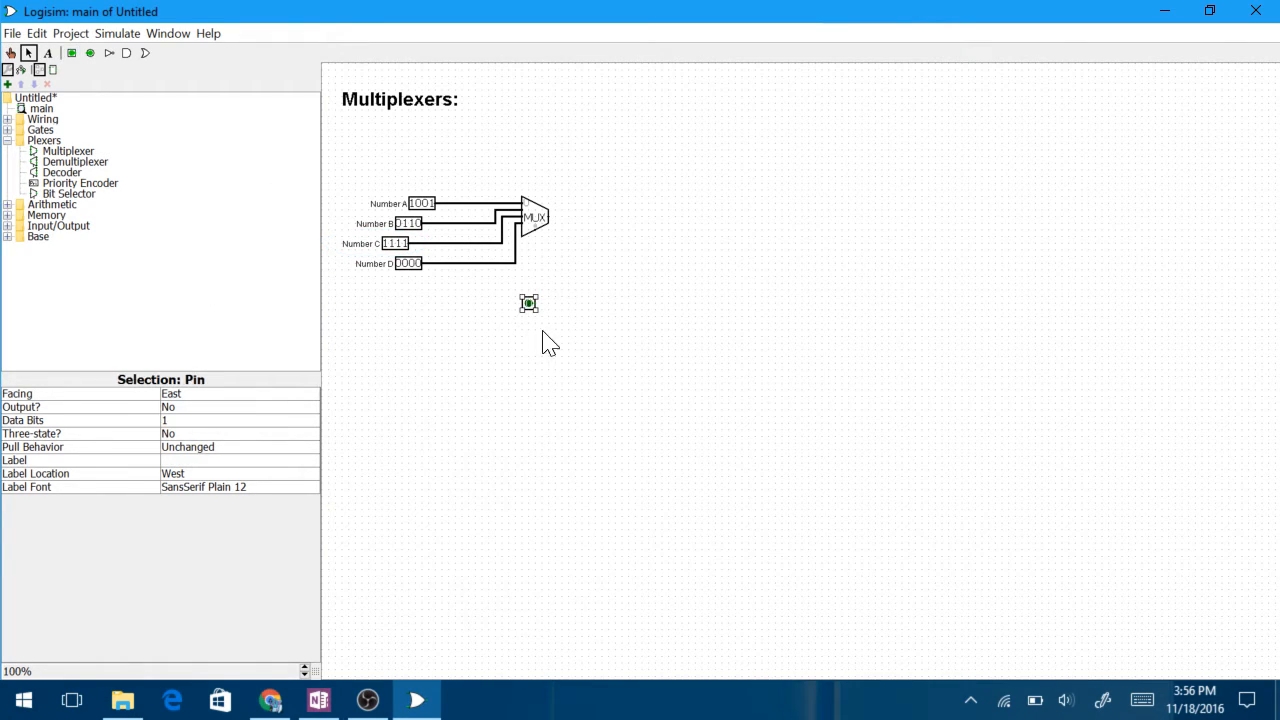
click(535, 225)
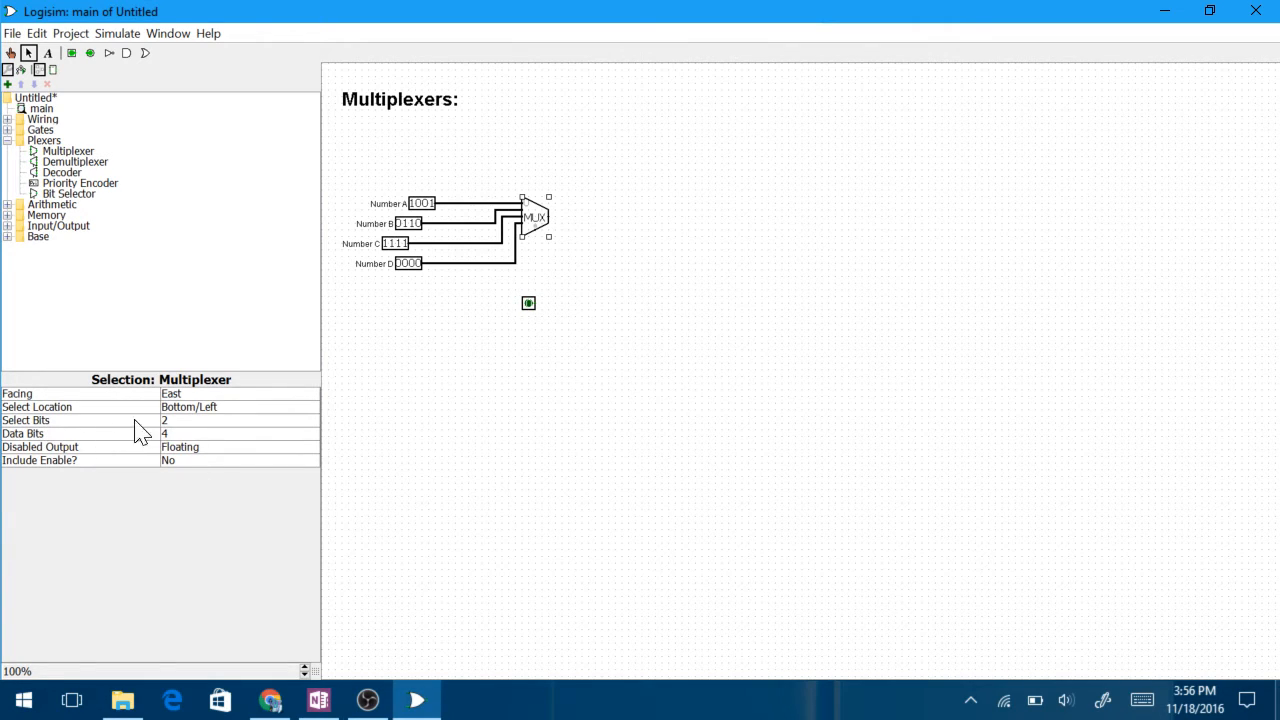
click(543, 340)
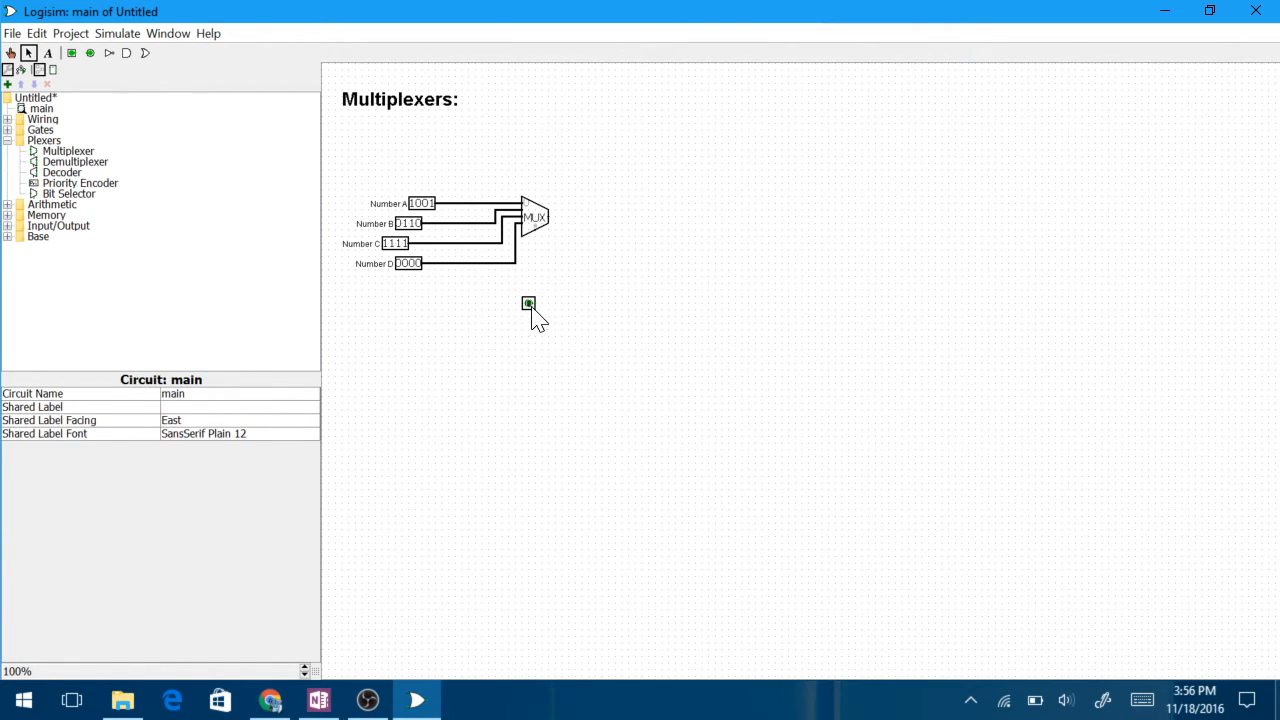
click(530, 306)
click(190, 460)
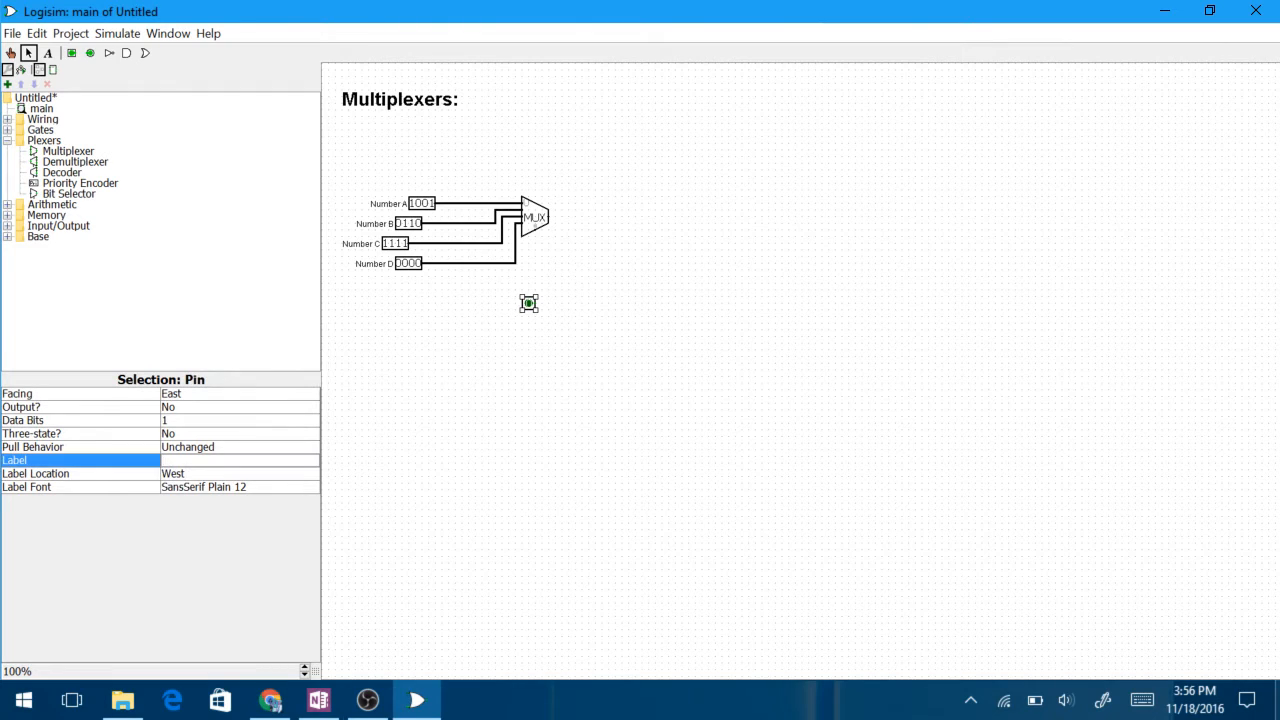
text(Selector)
click(187, 470)
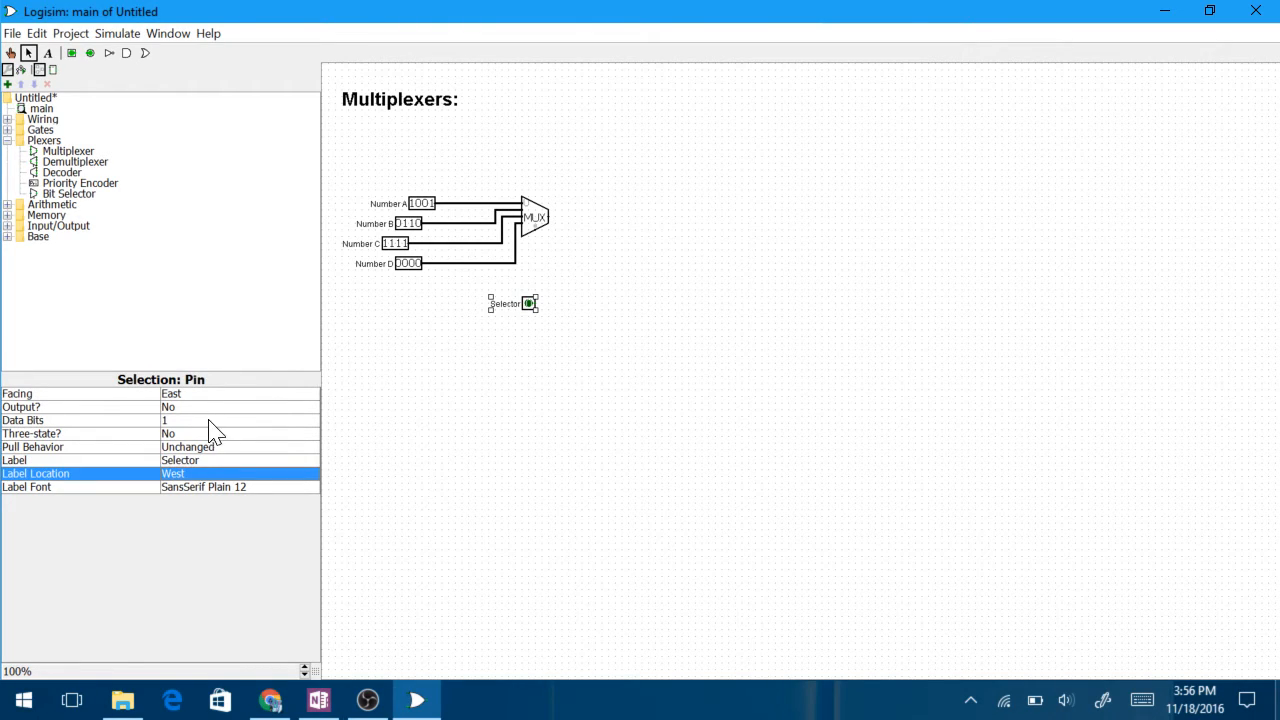
- Set the Selector pin's data bits to 2
click(210, 422)
click(200, 450)
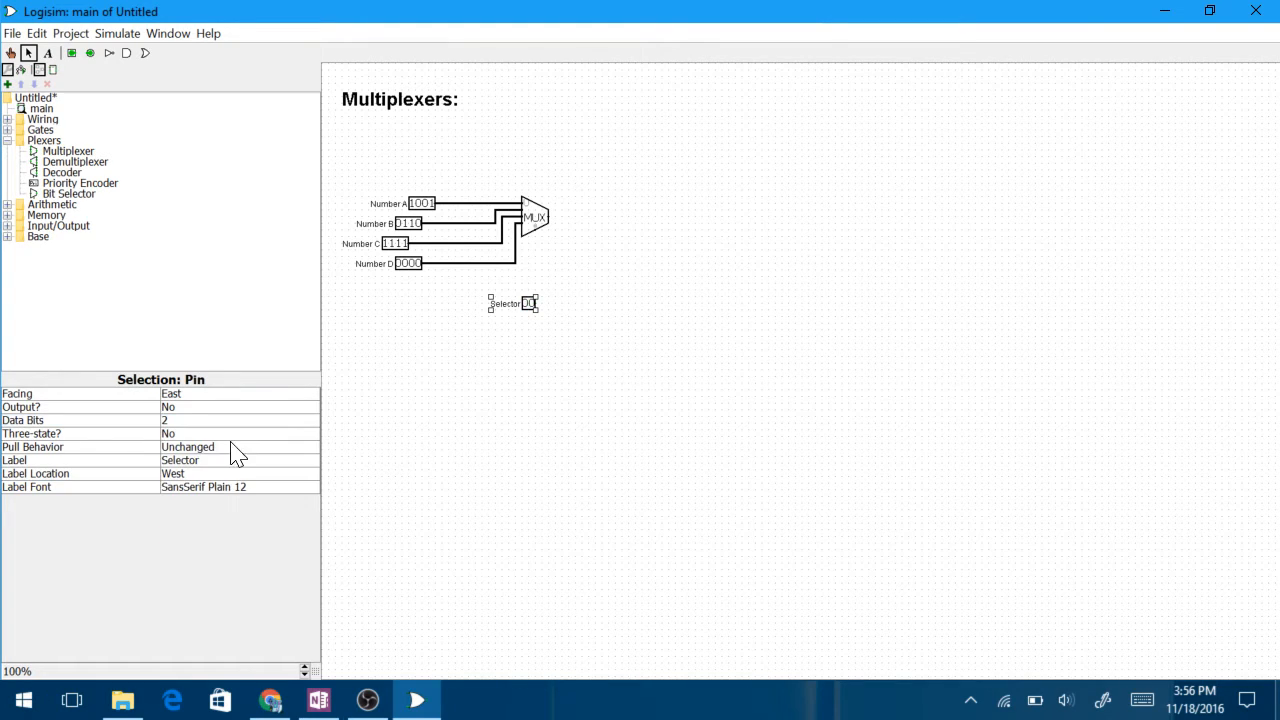
click(466, 348)
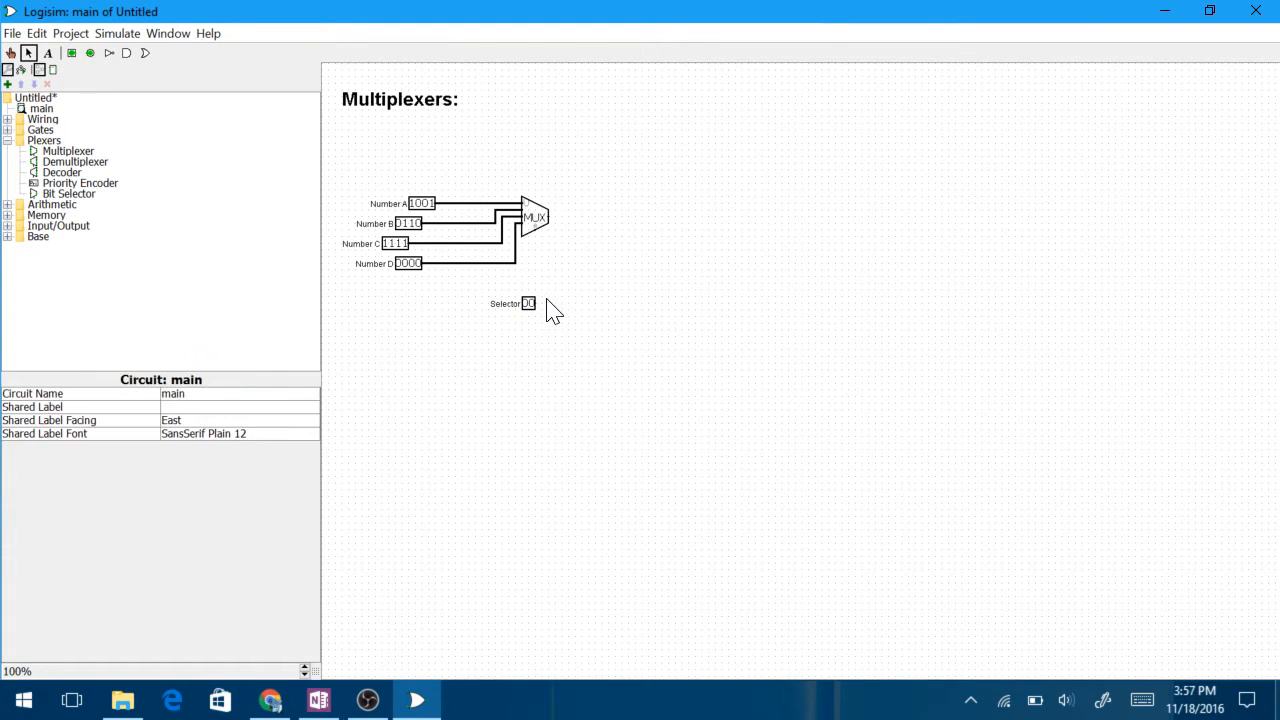
- Wire the Selector pin to the multiplexer's select input and shift the pin slightly so the wire bends into it
drag(540, 268, 536, 238)
drag(513, 298, 563, 331)
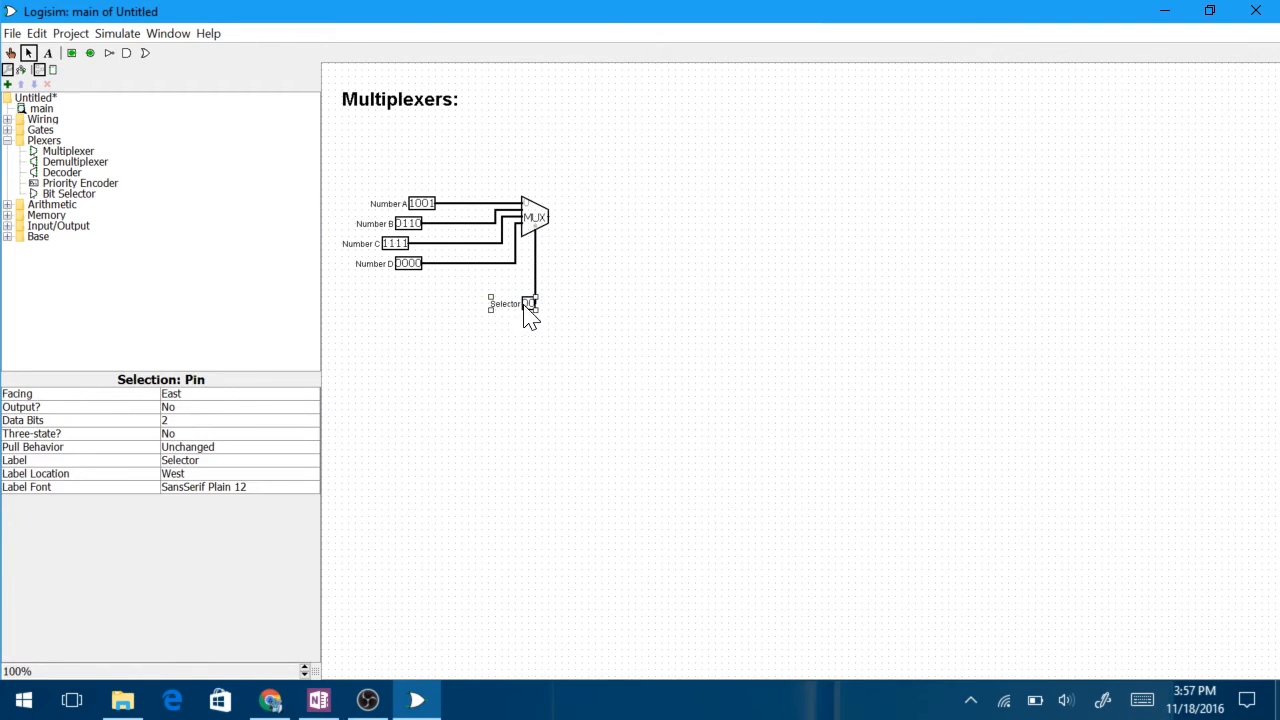
click(540, 341)
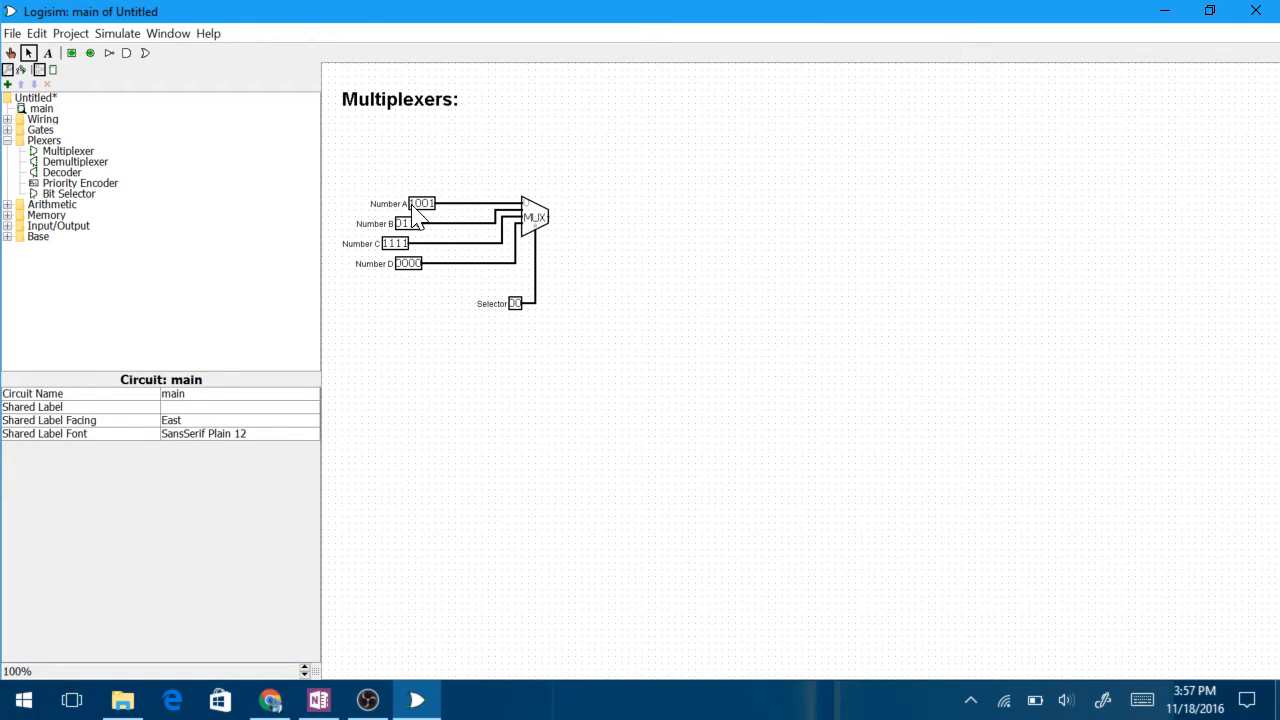
click(537, 290)
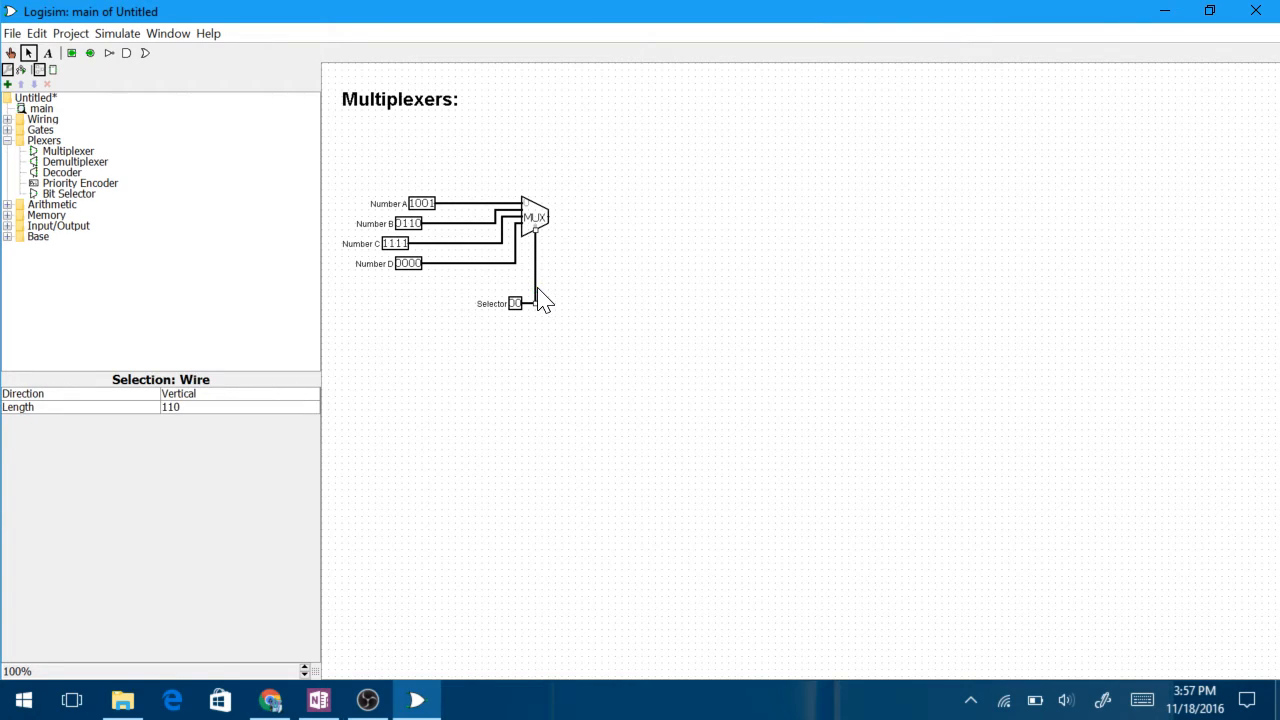
click(530, 222)
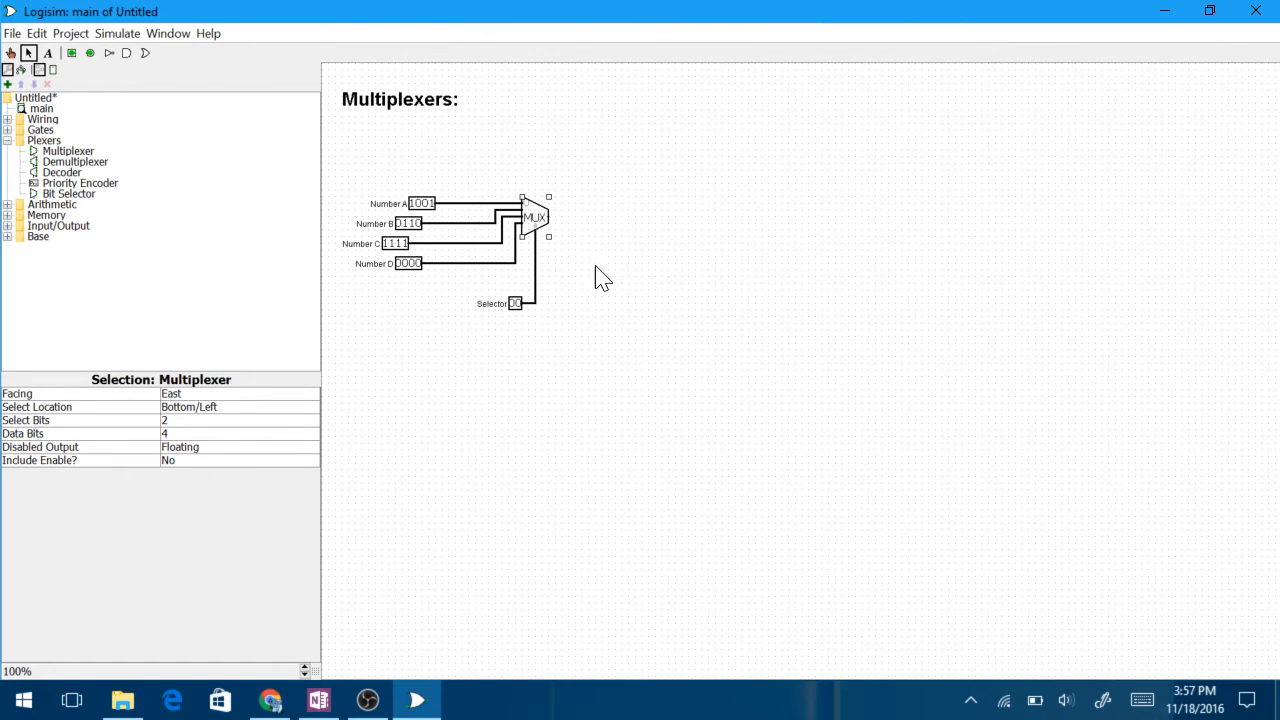
click(618, 340)
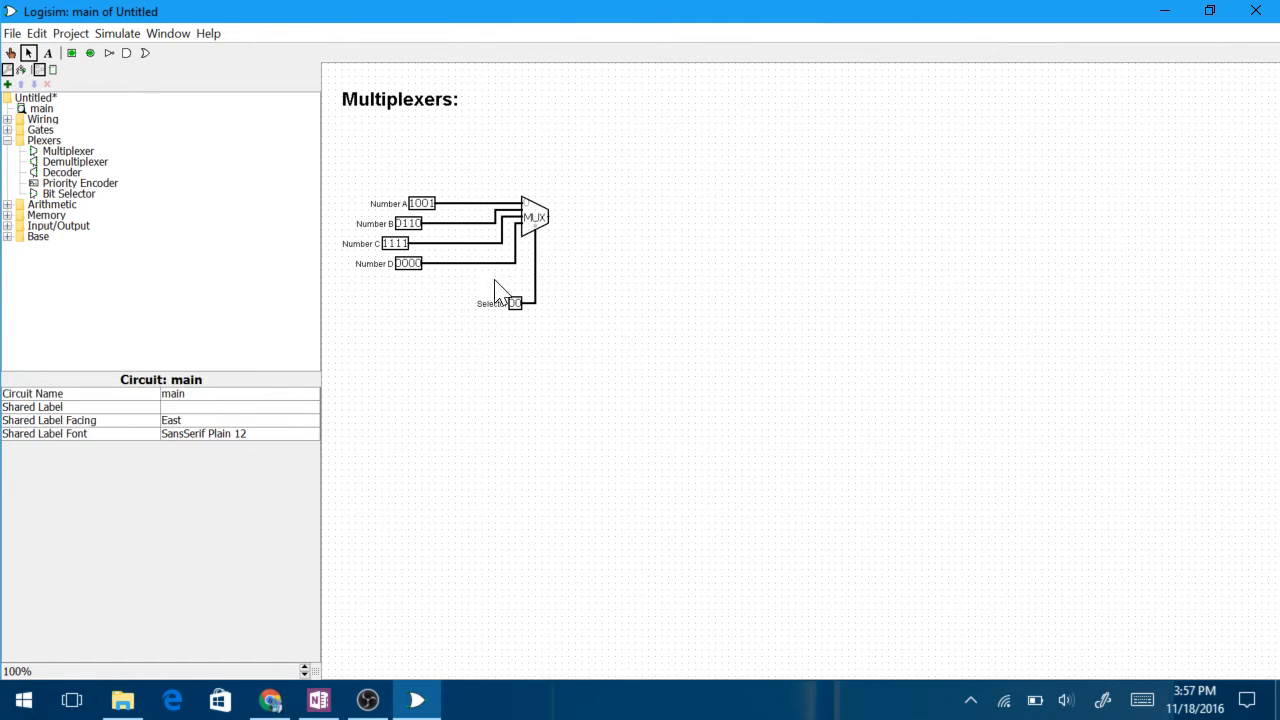
- Place an output pin to the right of the multiplexer and set its three-state option to No
click(90, 53)
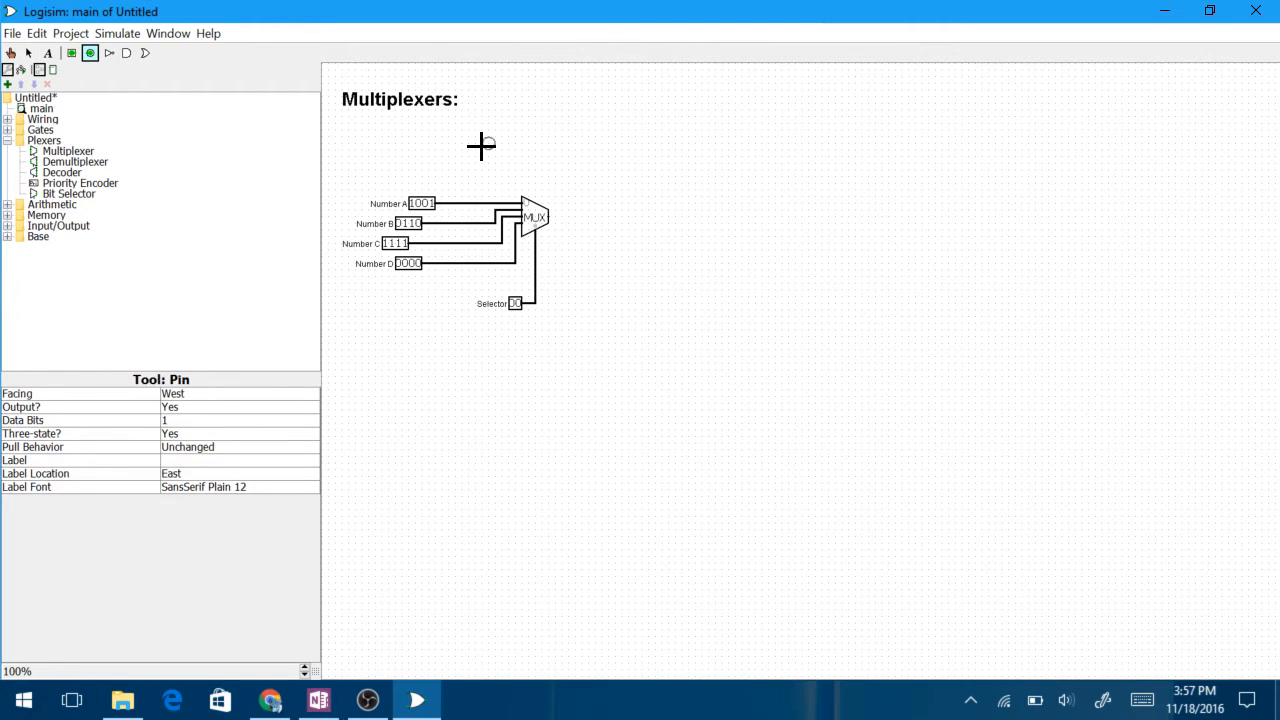
click(578, 216)
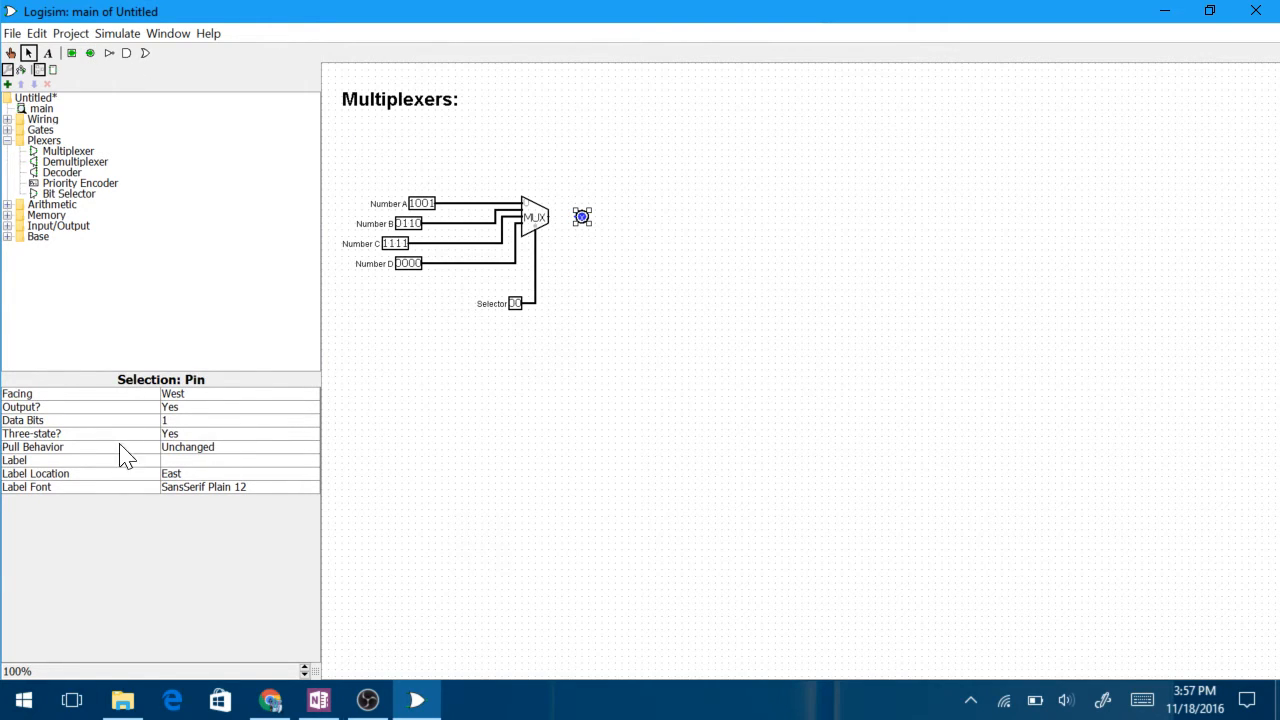
click(86, 435)
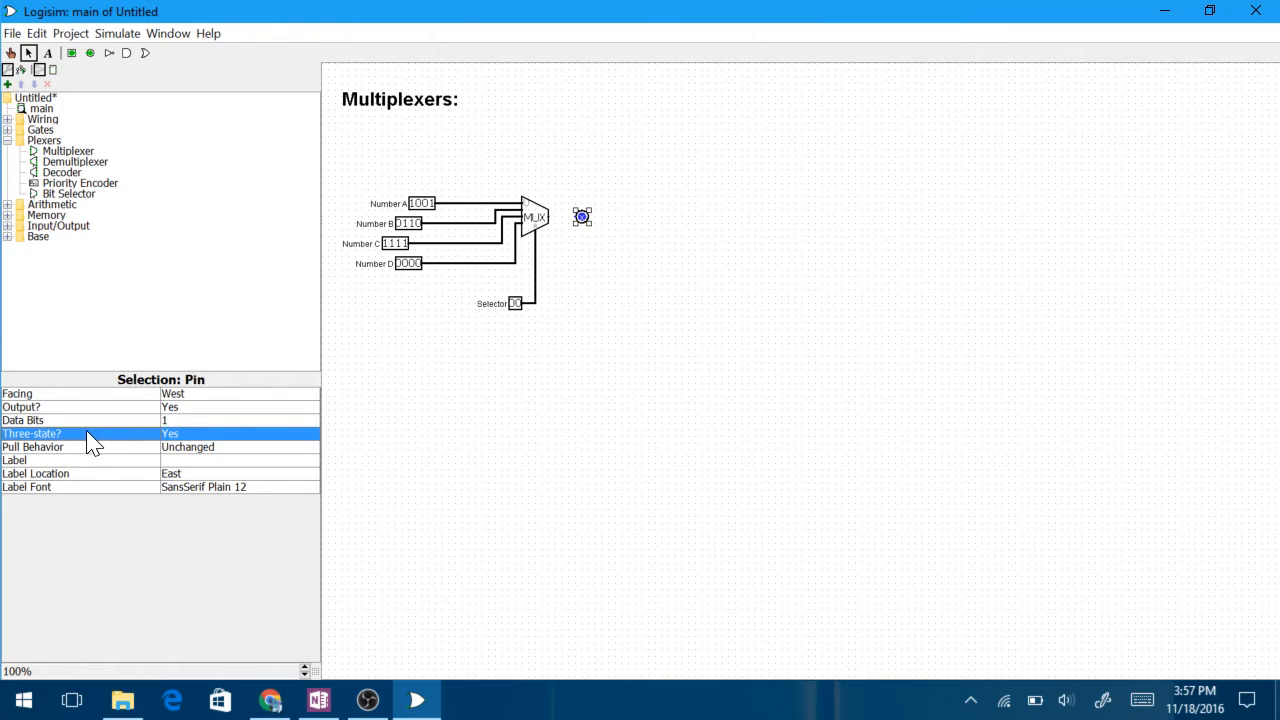
click(176, 436)
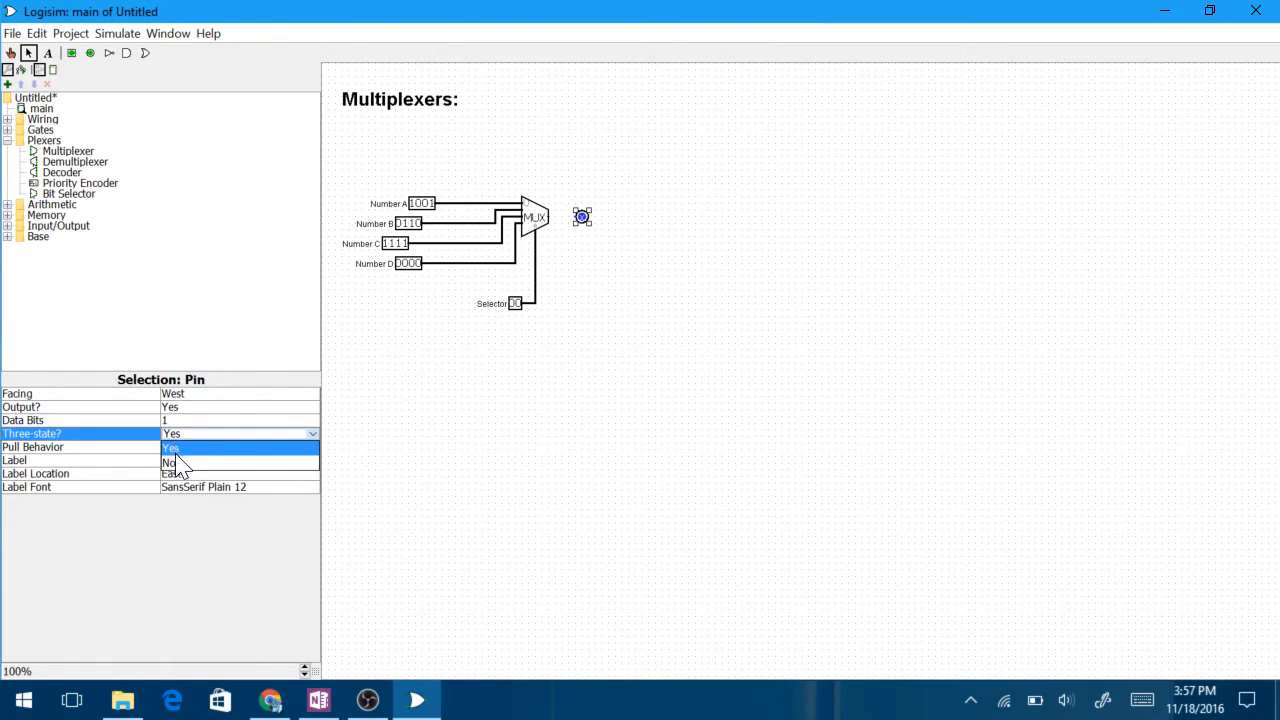
click(176, 463)
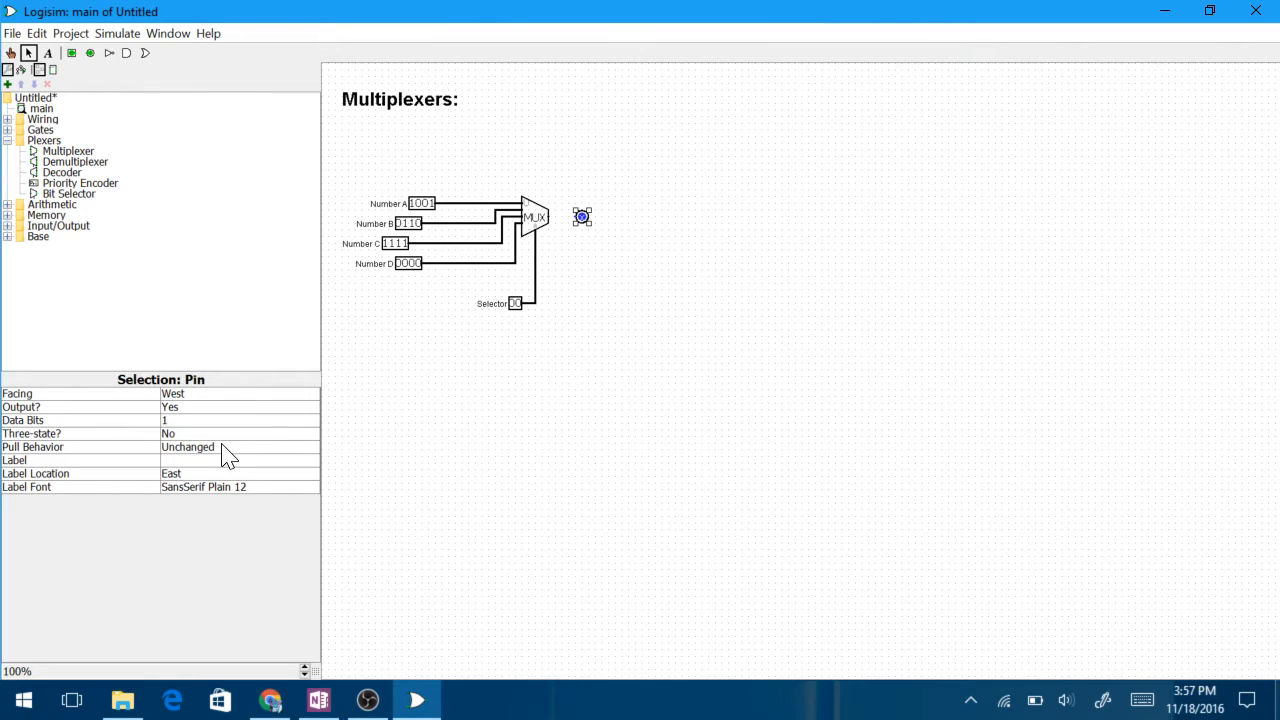
- Label the new output pin "Output"
click(196, 461)
text(Outpu)
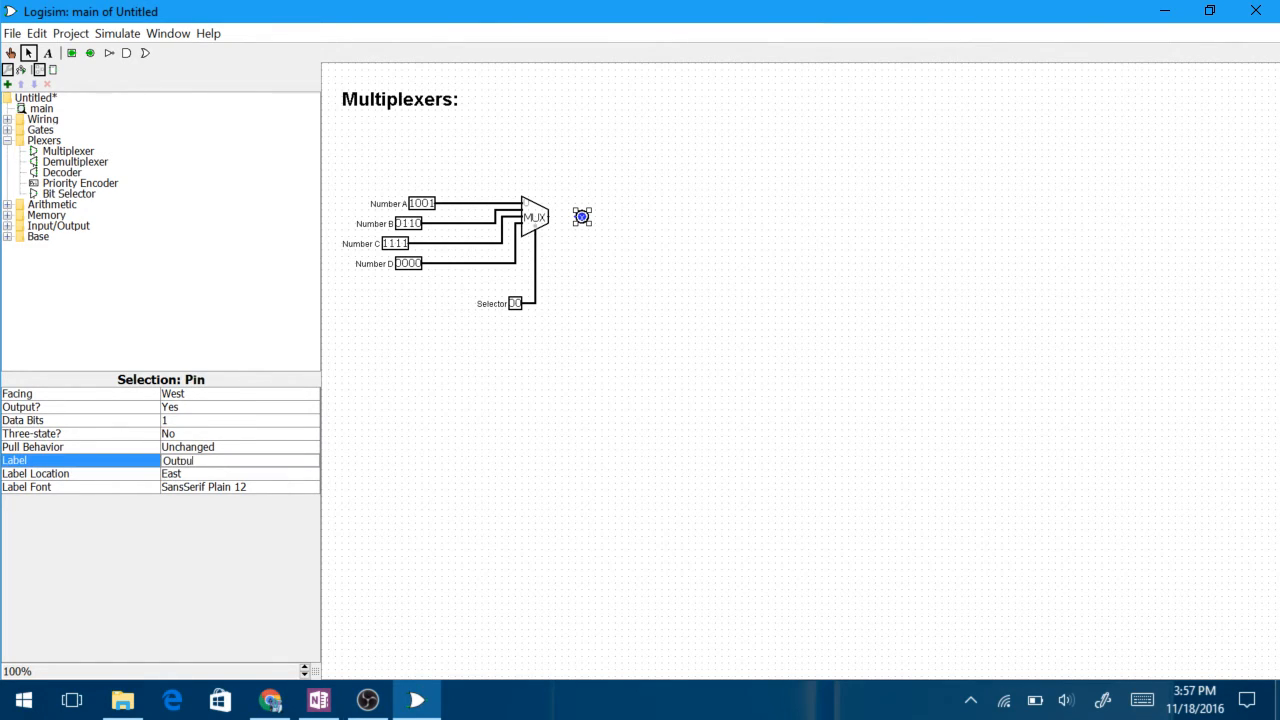
text(t)
click(243, 477)
click(505, 413)
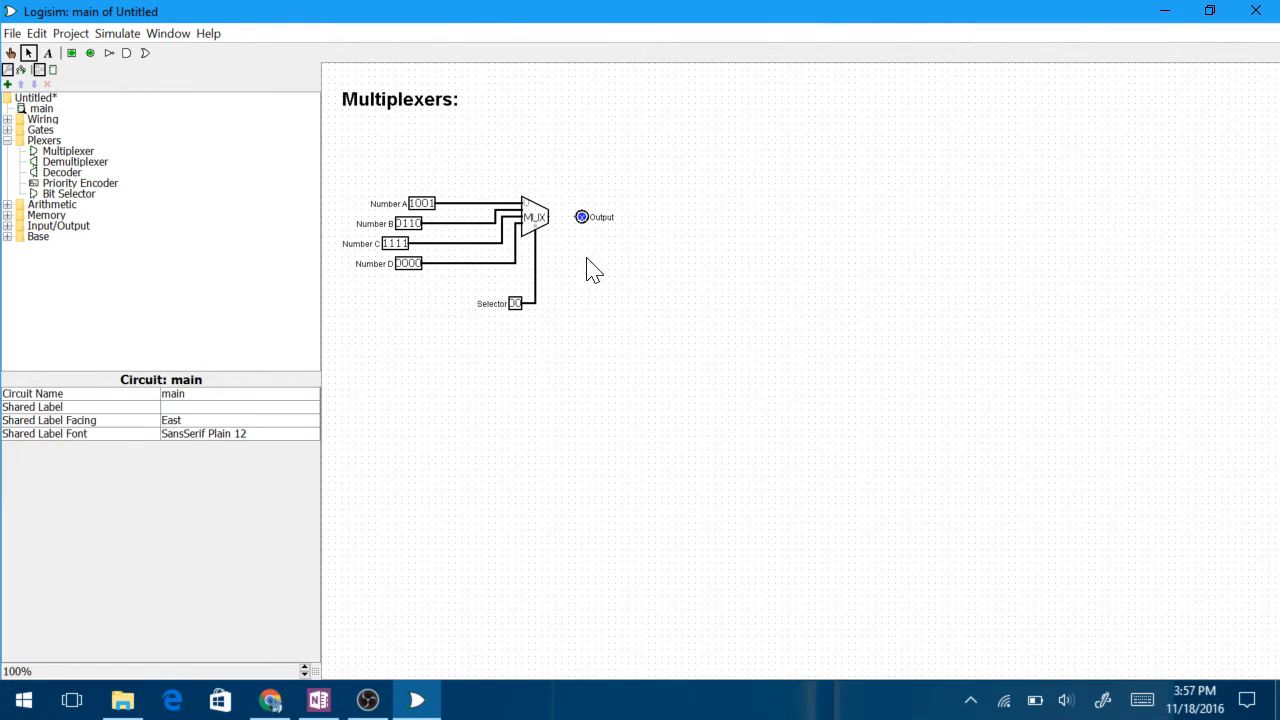
- Wire the Output pin to the multiplexer's output and set the pin's data bits to 4
drag(577, 217, 547, 215)
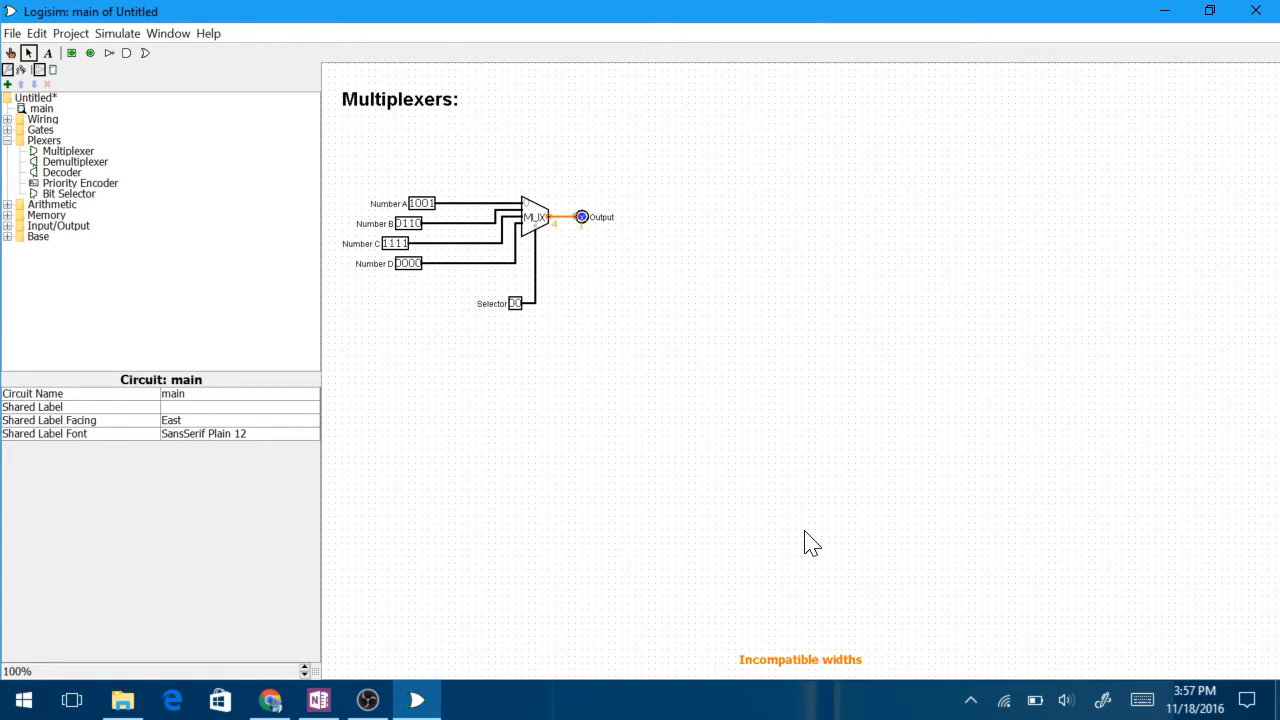
click(584, 220)
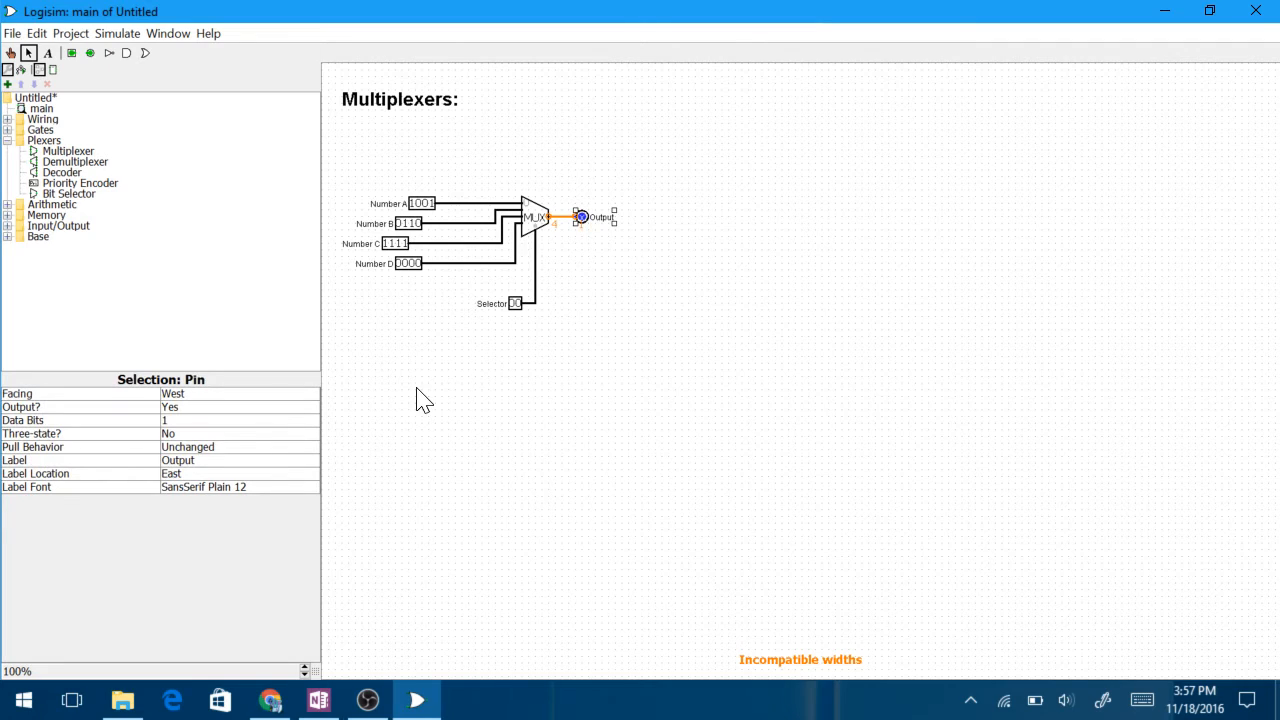
click(224, 422)
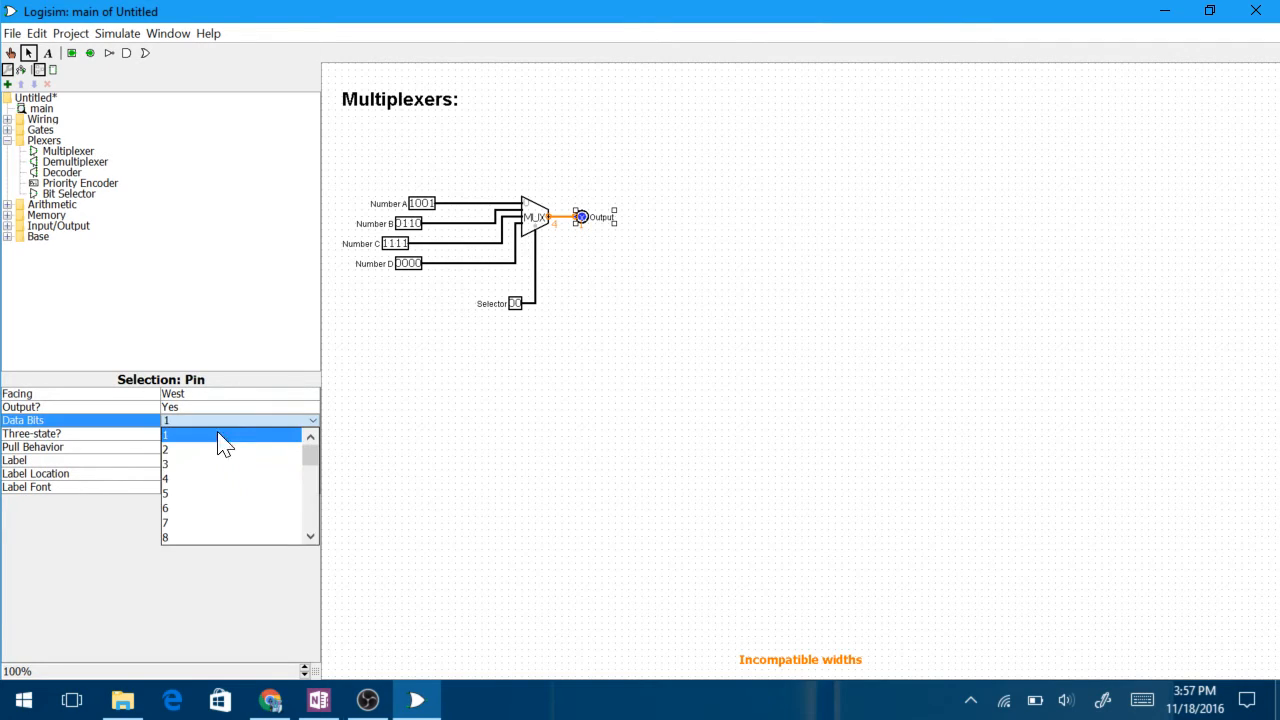
click(200, 490)
click(647, 403)
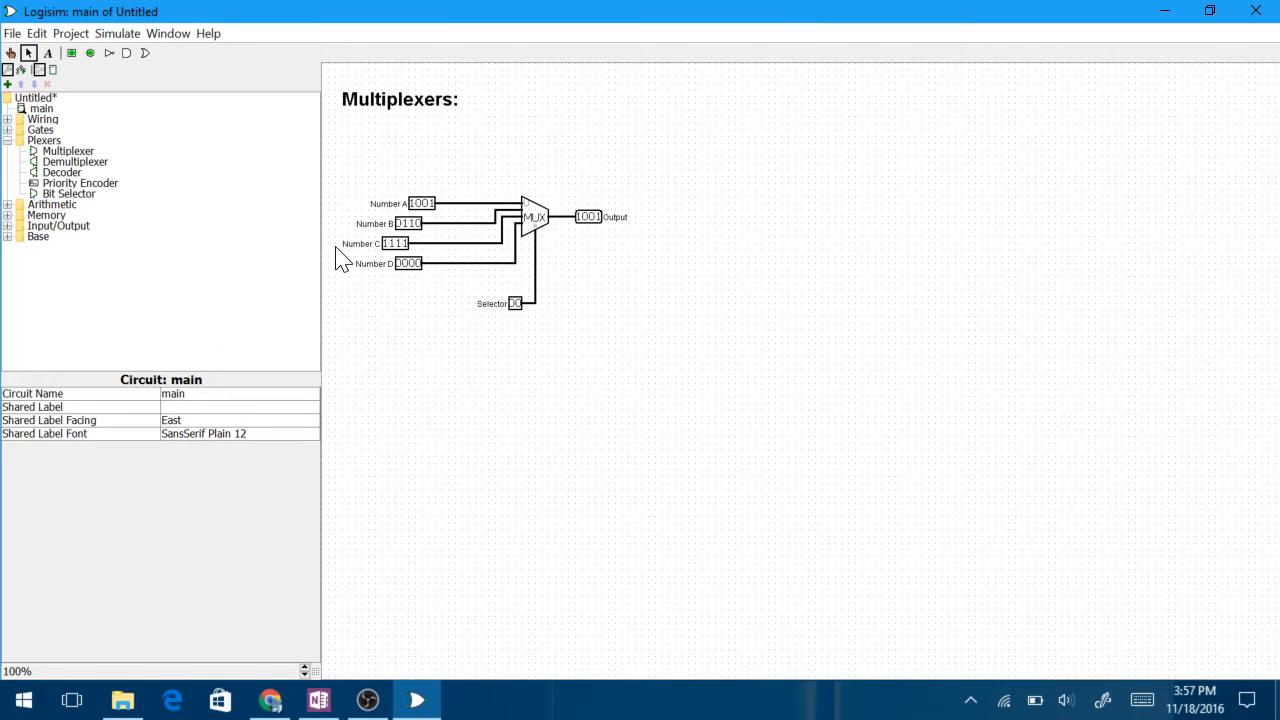
- Step the Selector value through 01, 10 and 11, comparing the Output with the selected input number
click(11, 53)
click(517, 309)
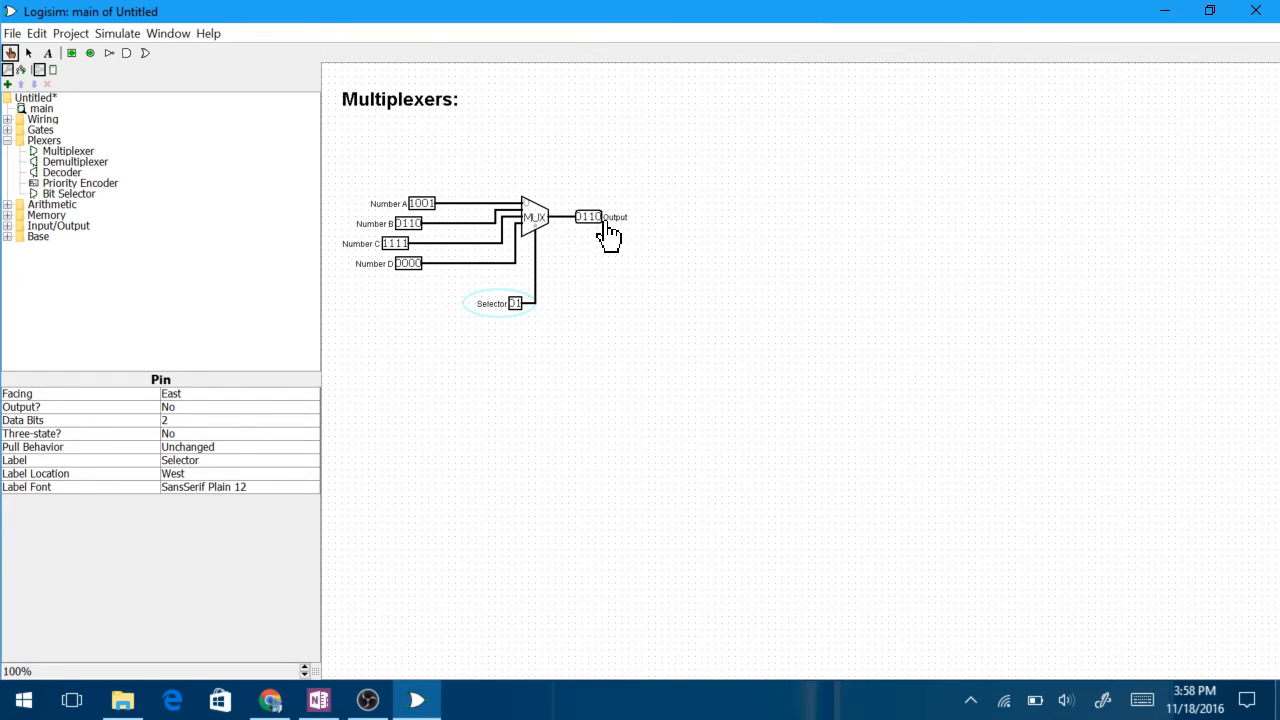
click(517, 305)
click(512, 304)
click(517, 304)
click(392, 266)
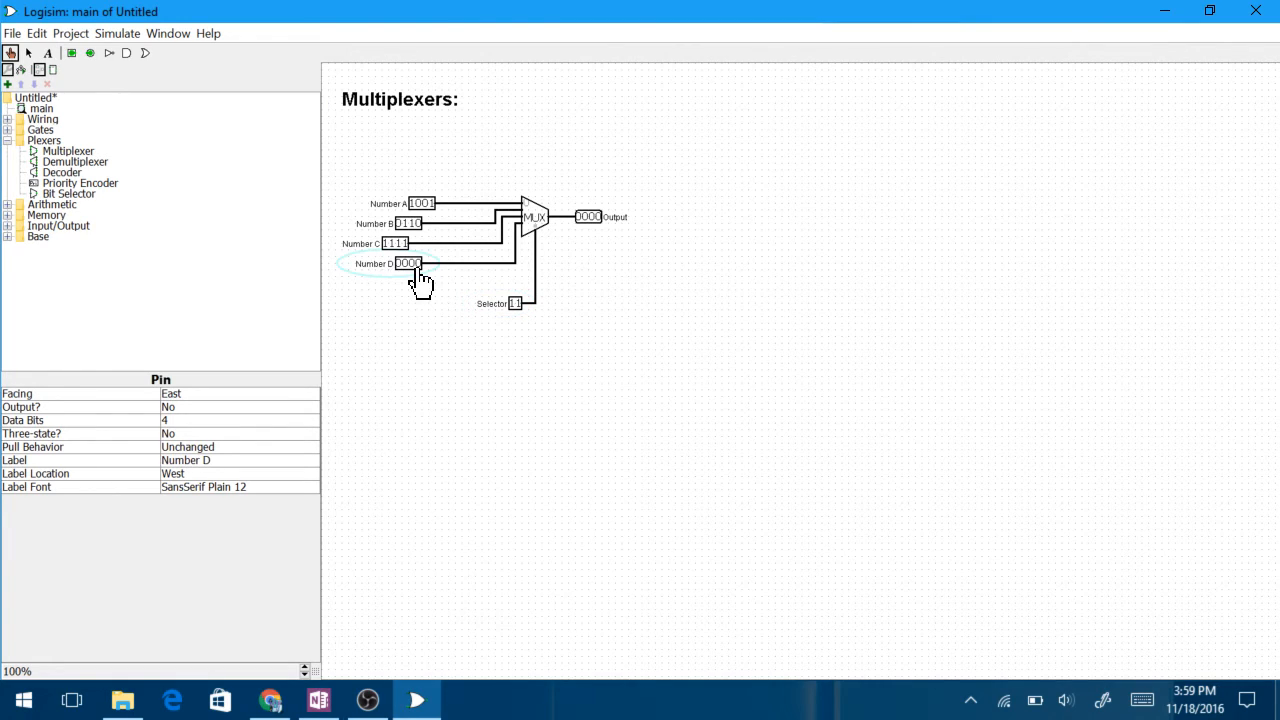
click(600, 220)
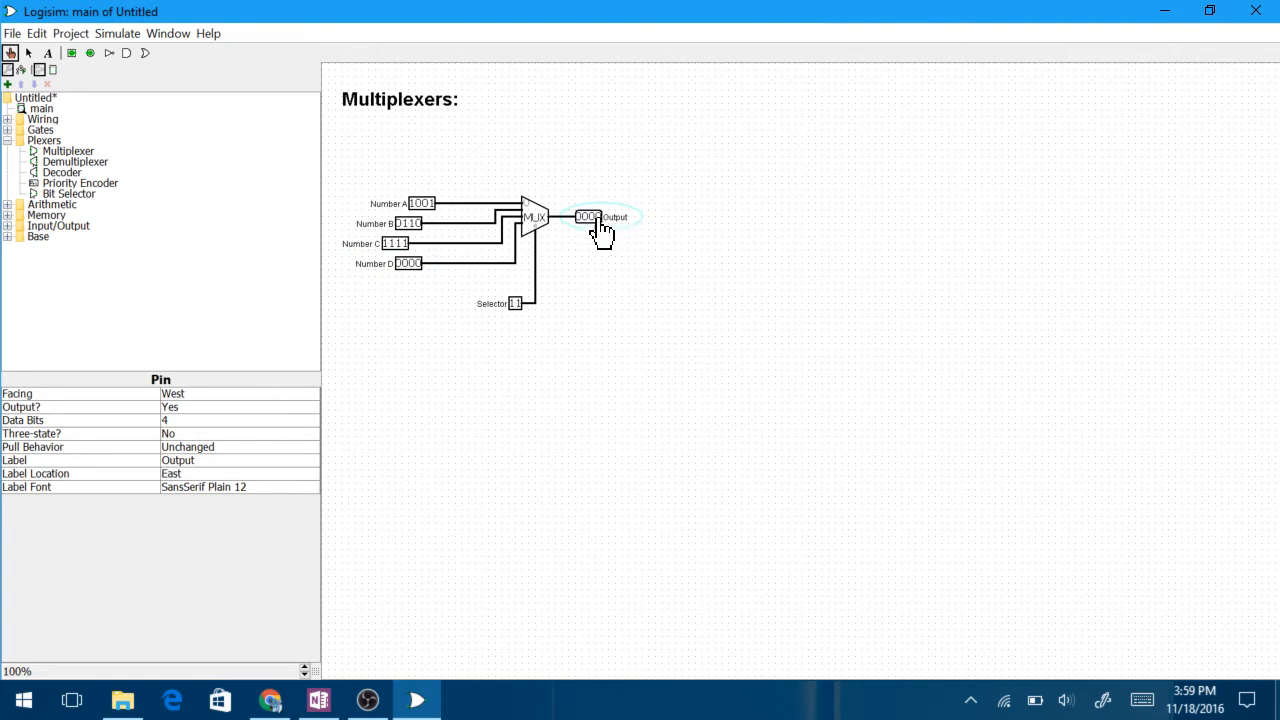
click(531, 306)
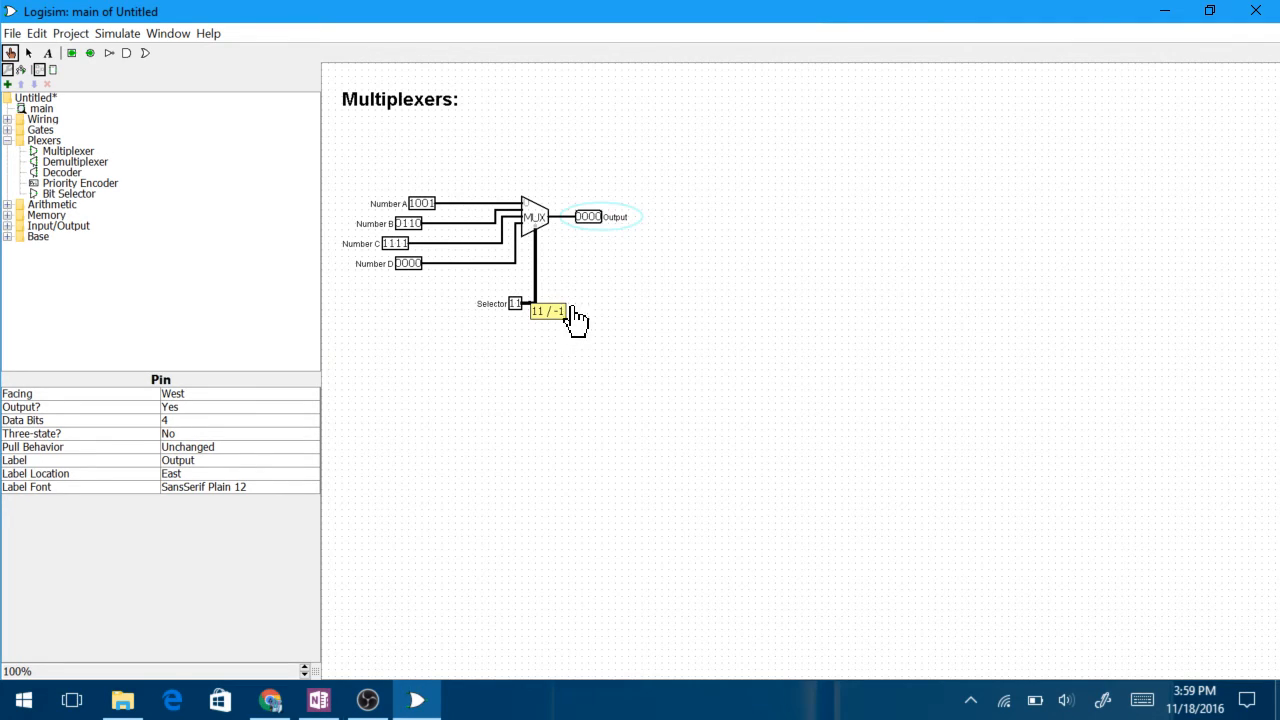
click(580, 340)
- Set the data bits of the Number A and Number B pins to 5
click(425, 204)
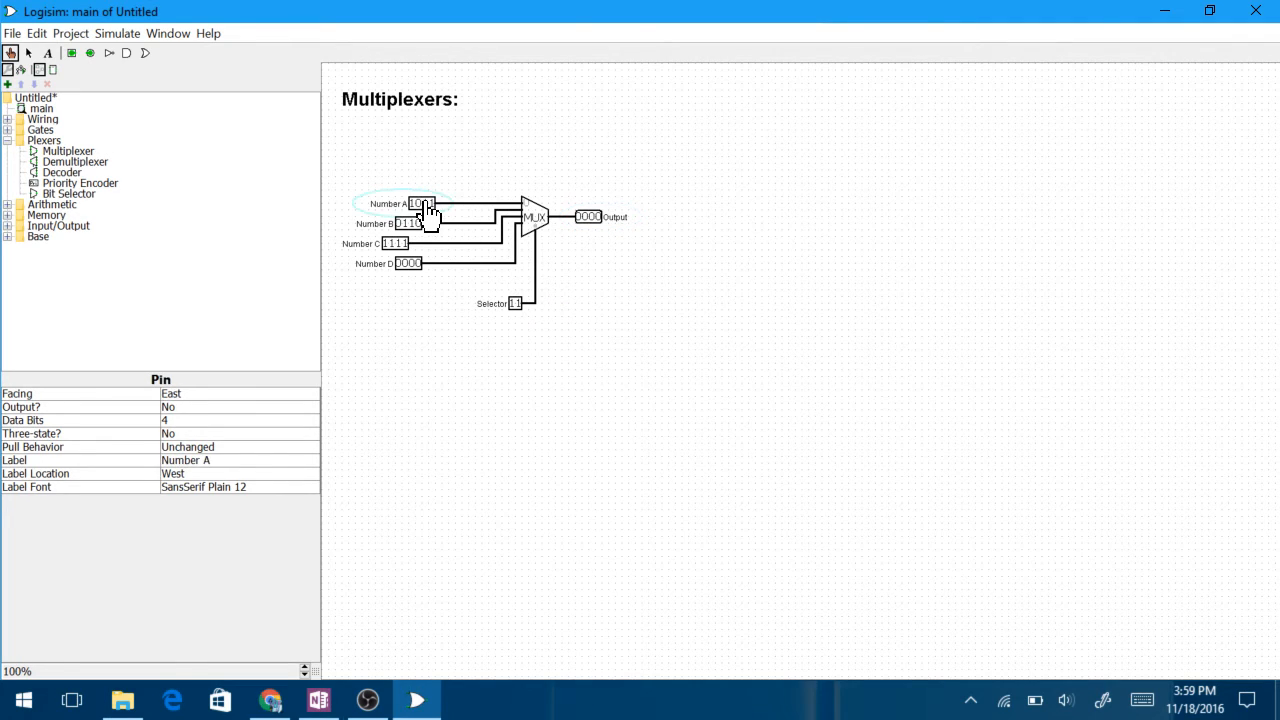
click(425, 204)
click(265, 422)
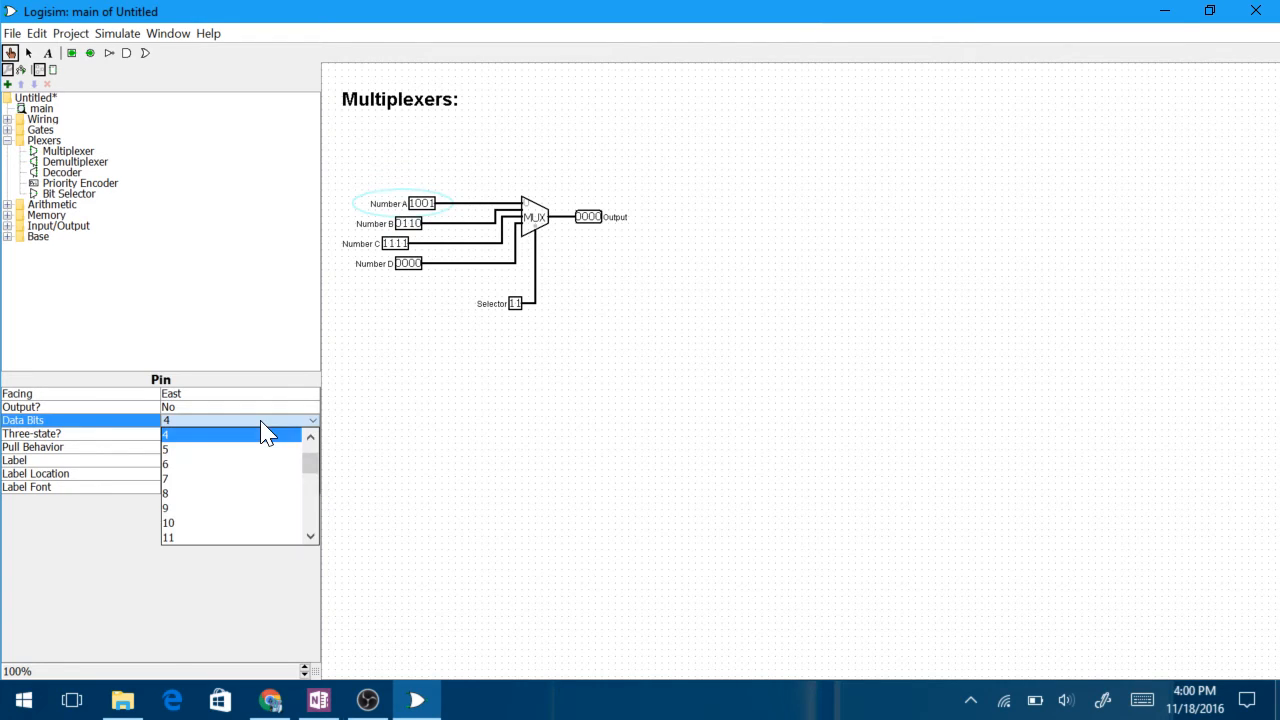
key(Down)
key(Return)
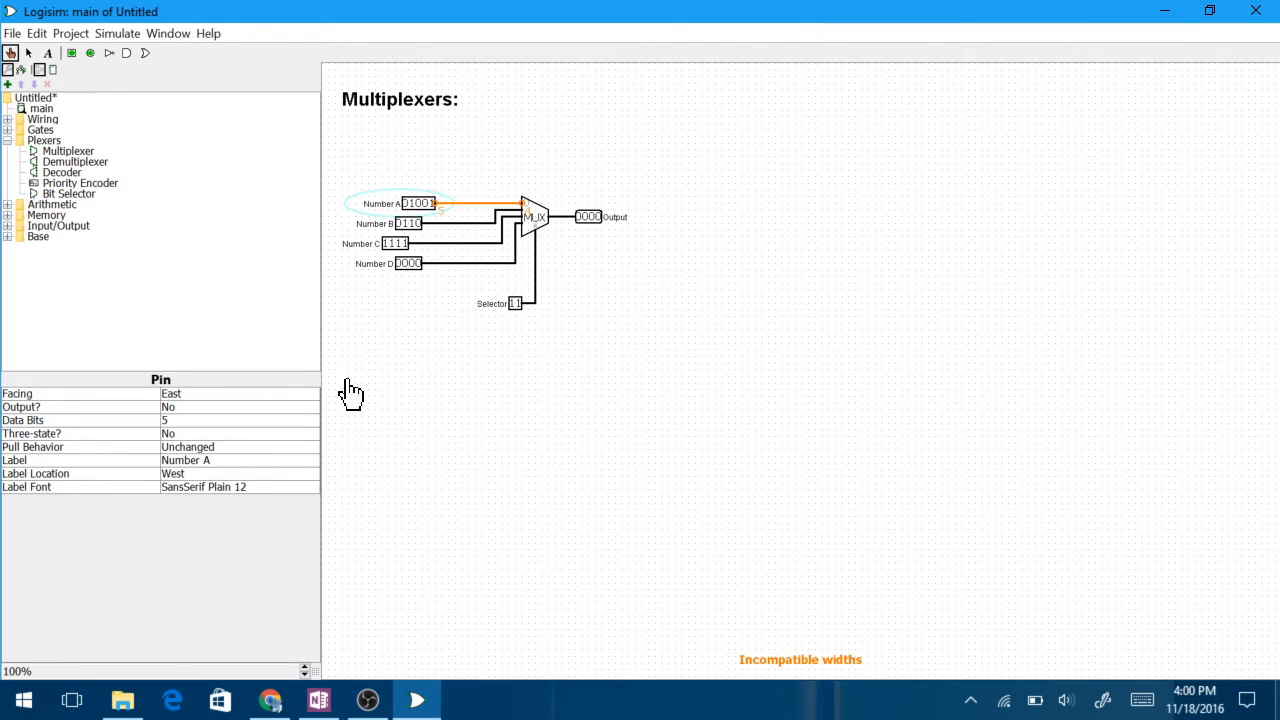
click(410, 223)
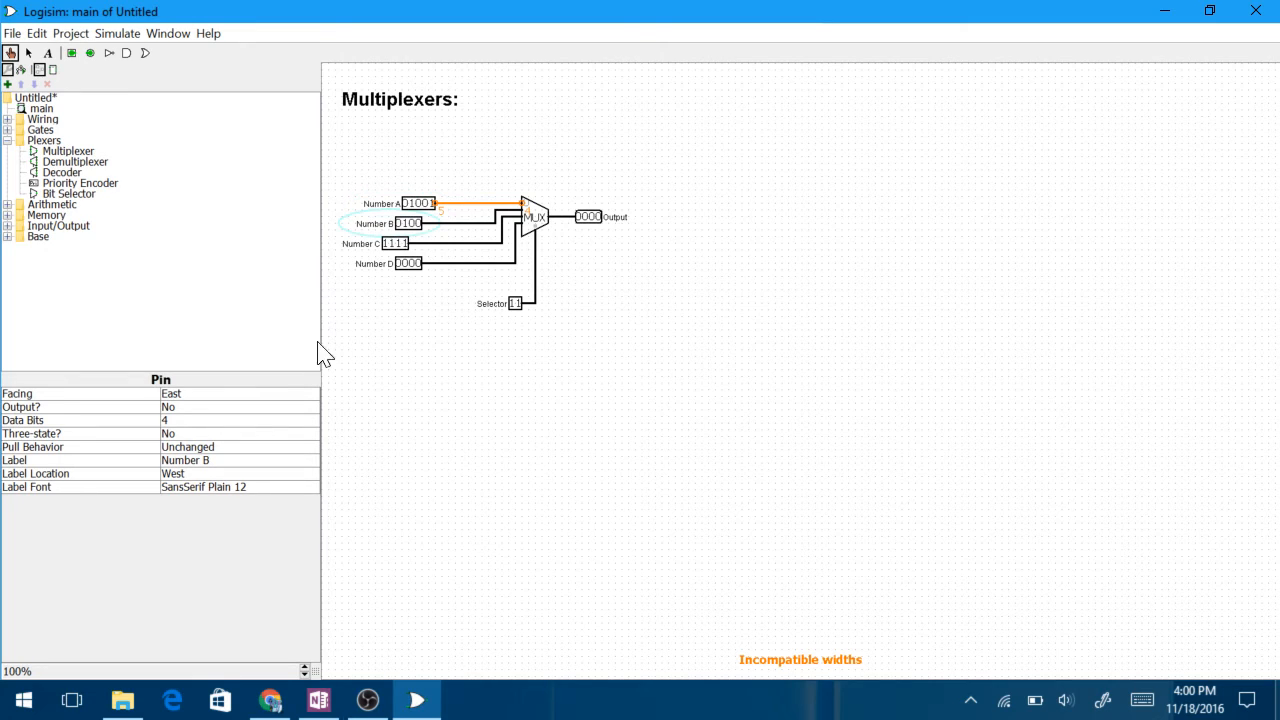
click(232, 420)
click(236, 455)
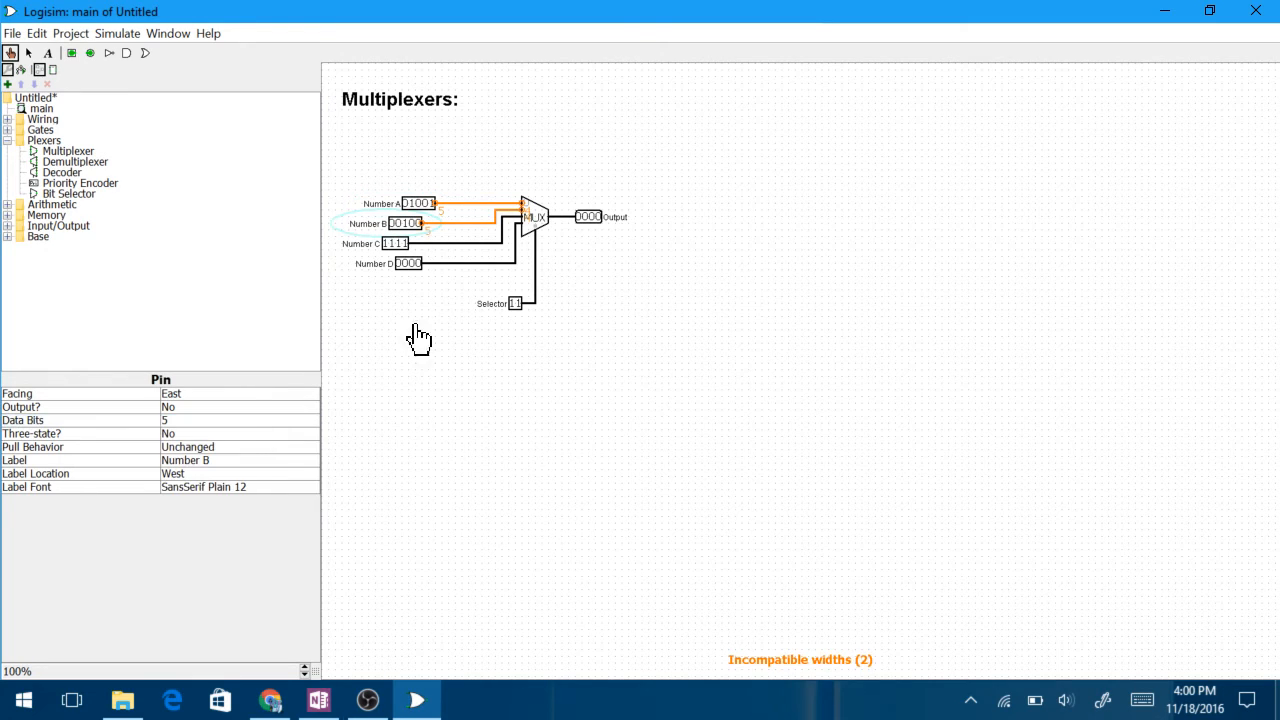
- Set the data bits of the Number C and Number D pins to 5
click(366, 248)
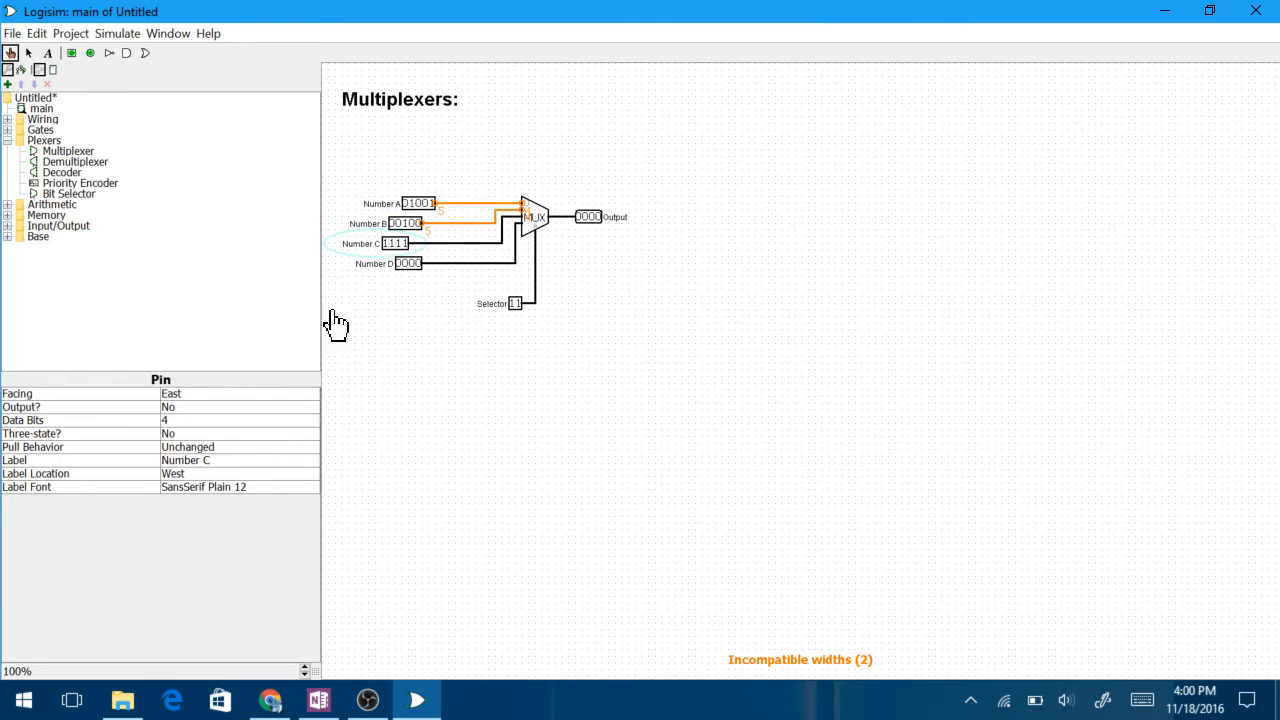
click(263, 421)
click(260, 445)
click(263, 420)
click(246, 455)
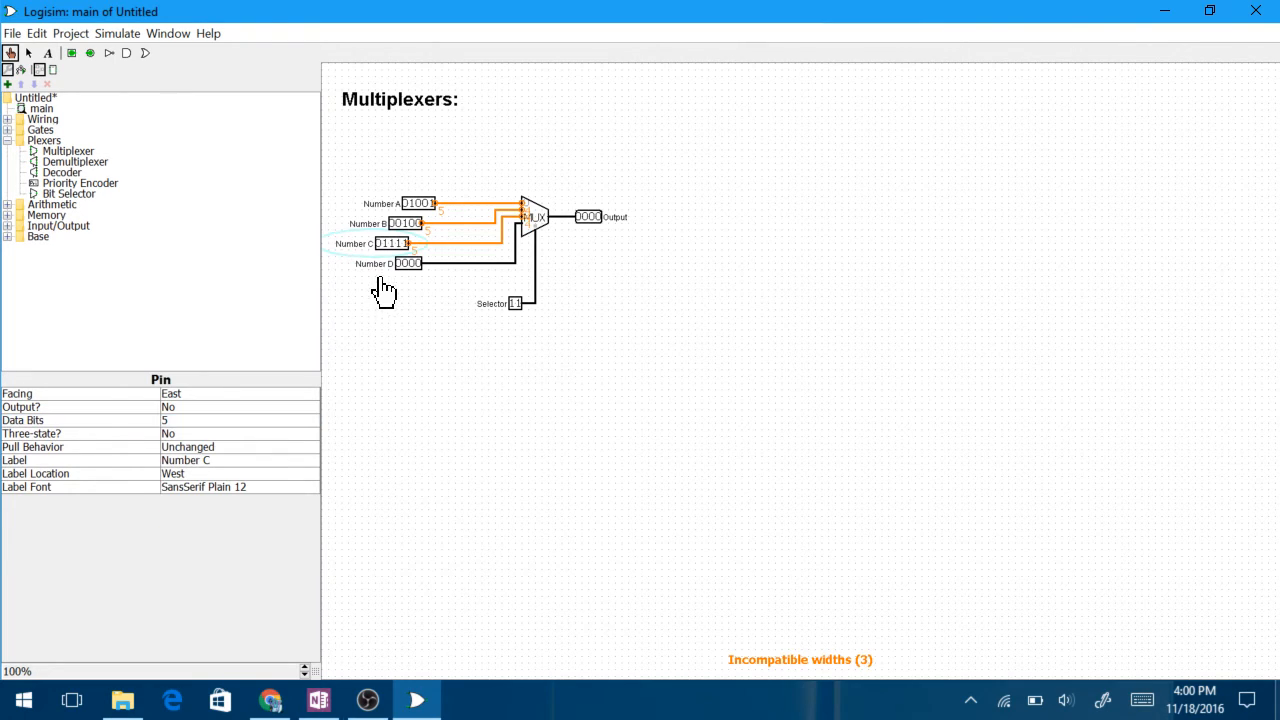
click(380, 272)
click(240, 419)
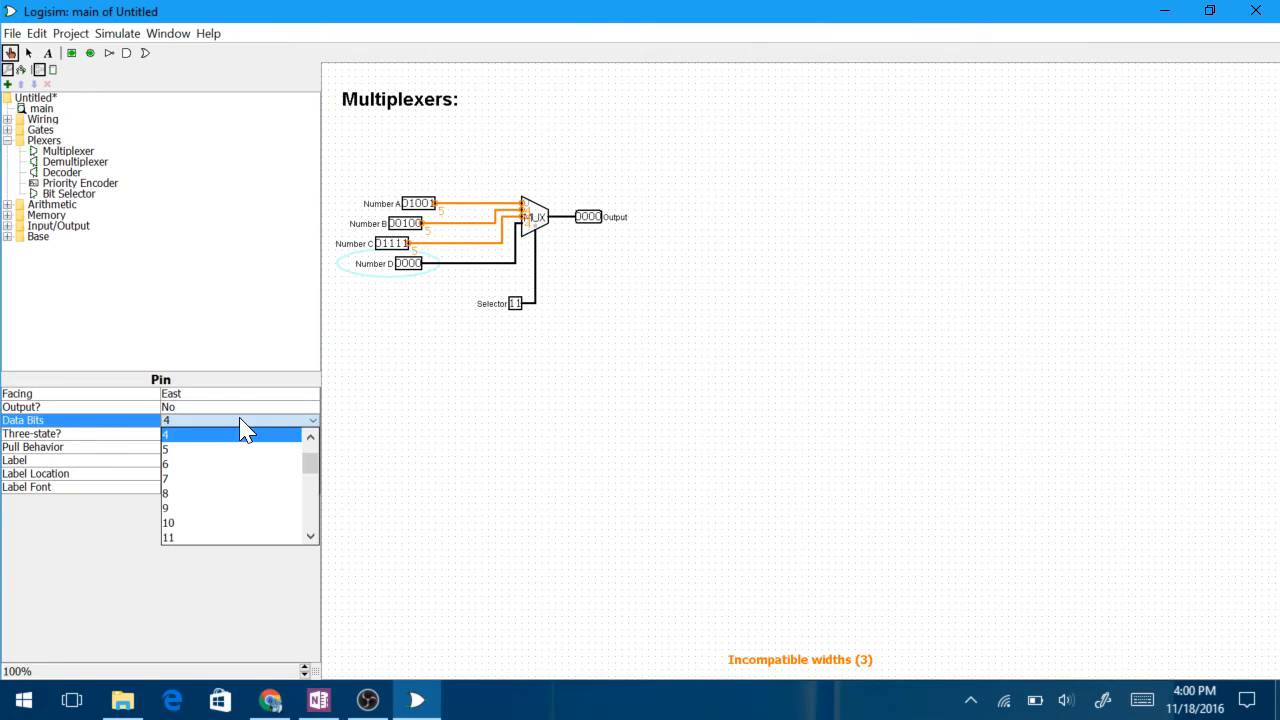
click(240, 456)
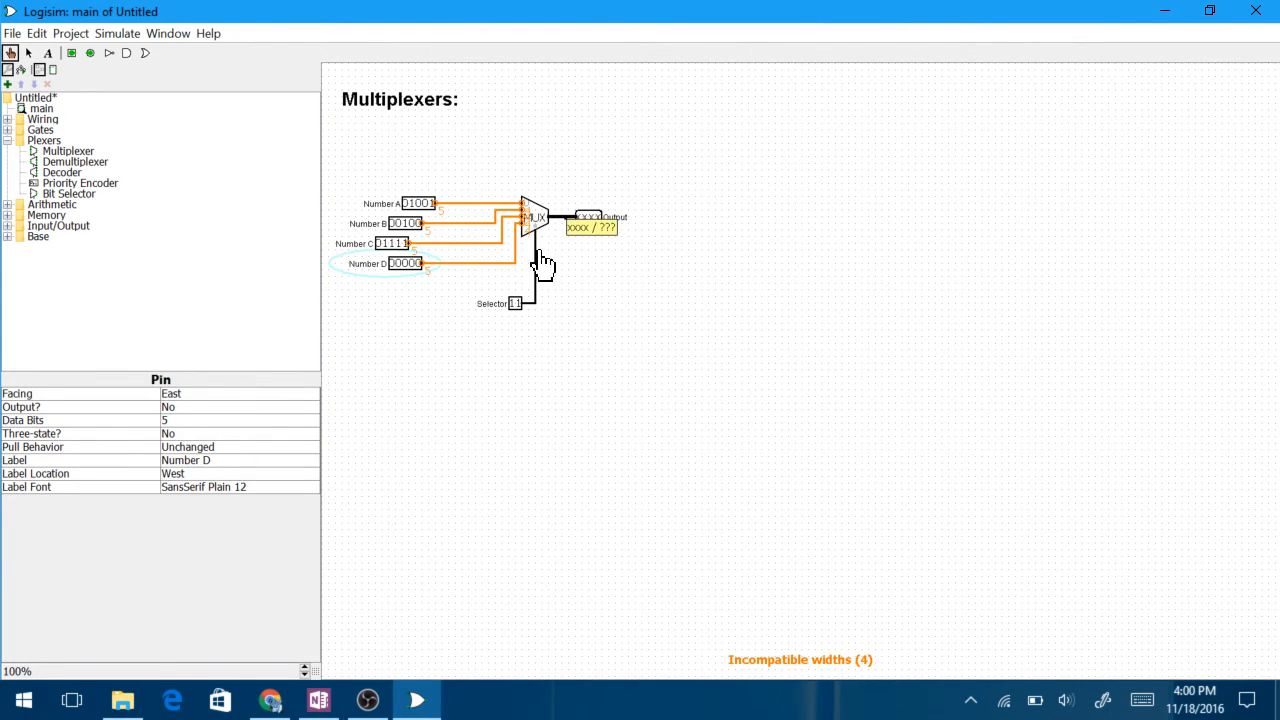
- Set the data bits of the Output pin and the multiplexer to 5 to match the input pins
click(592, 220)
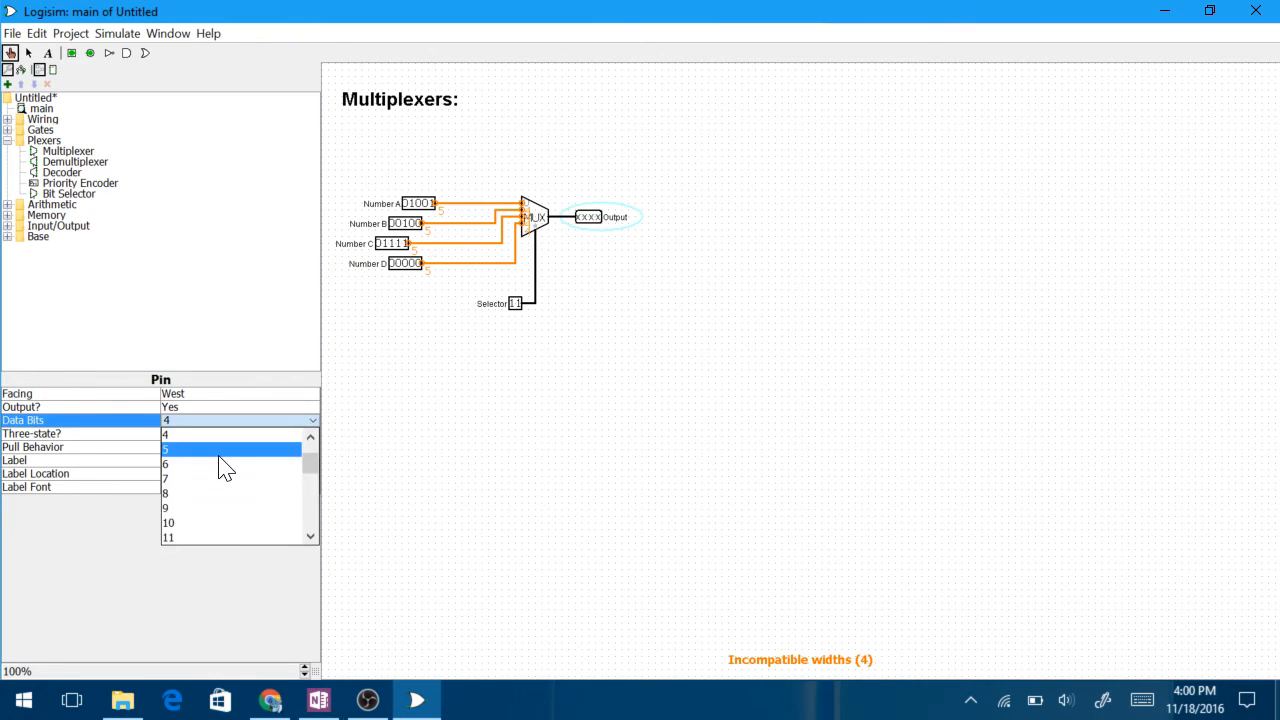
click(220, 450)
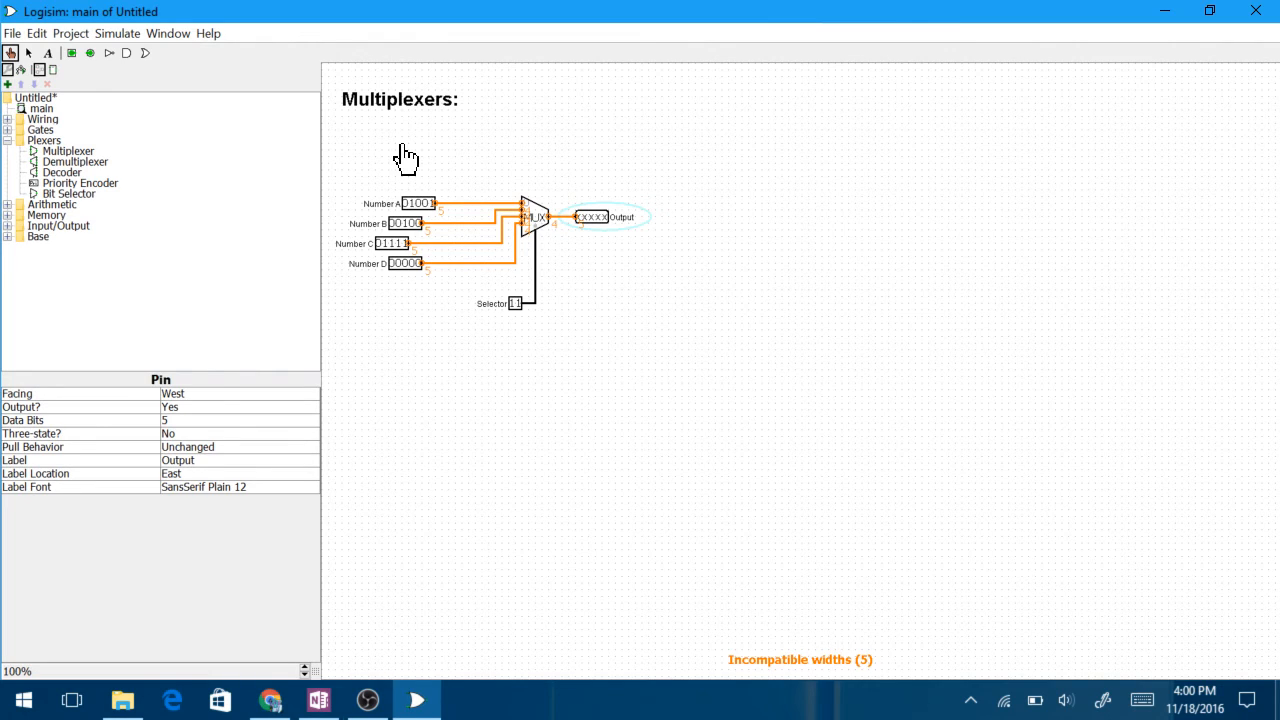
click(28, 53)
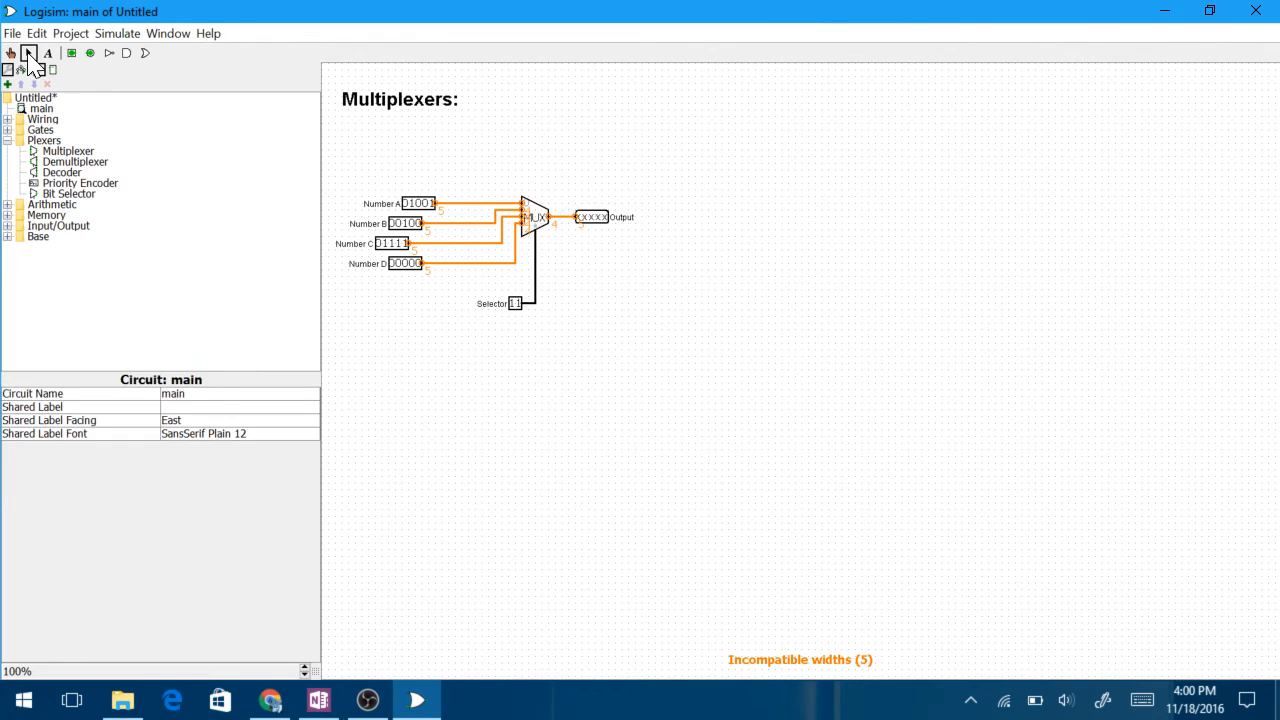
click(532, 214)
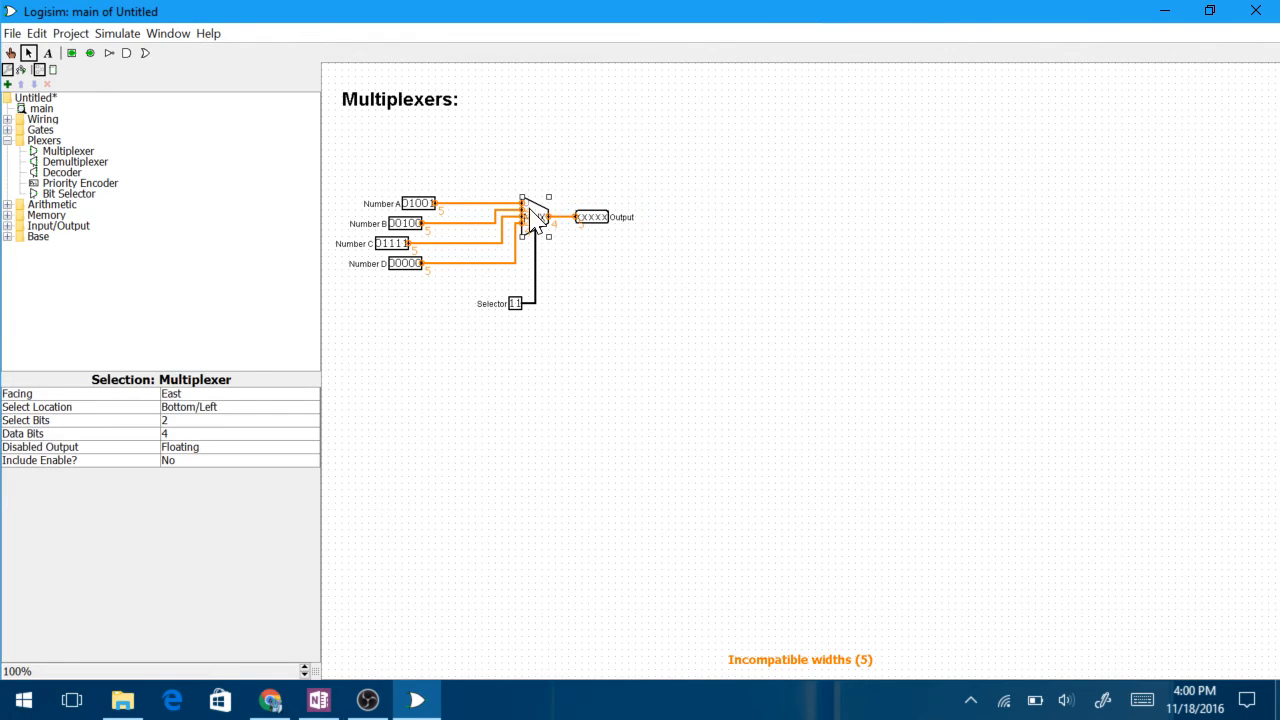
click(186, 437)
click(185, 465)
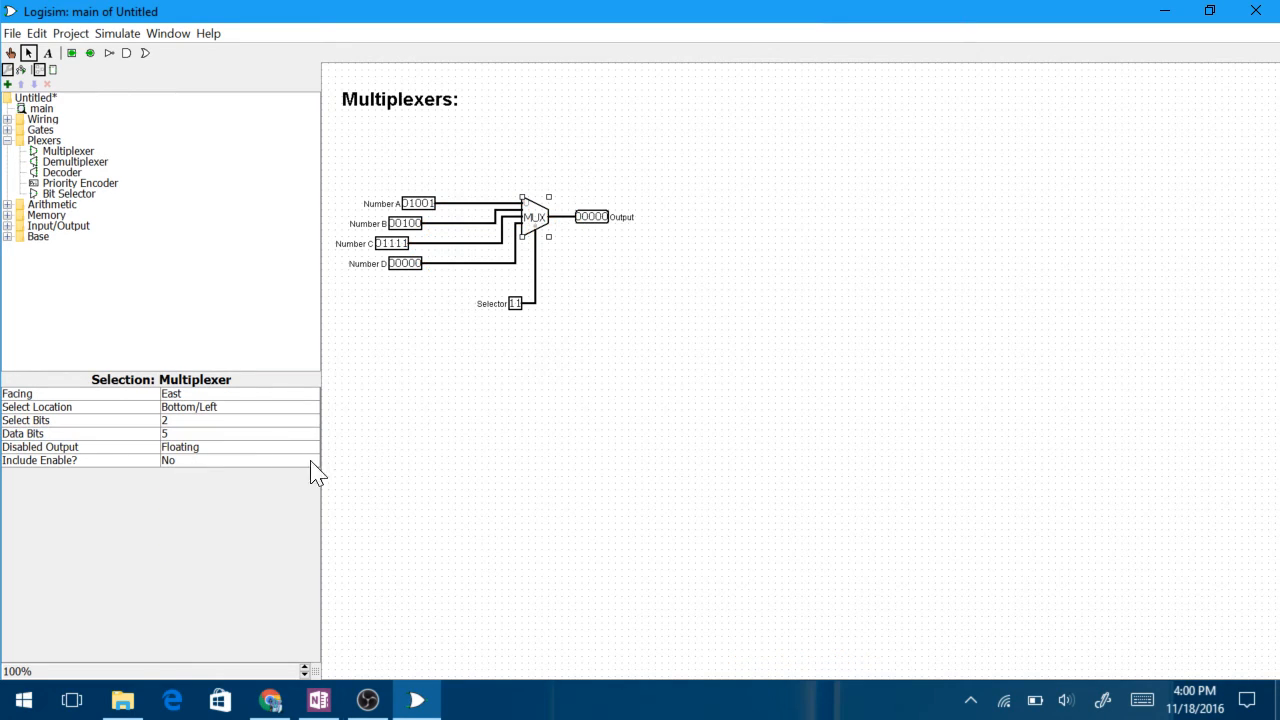
click(474, 497)
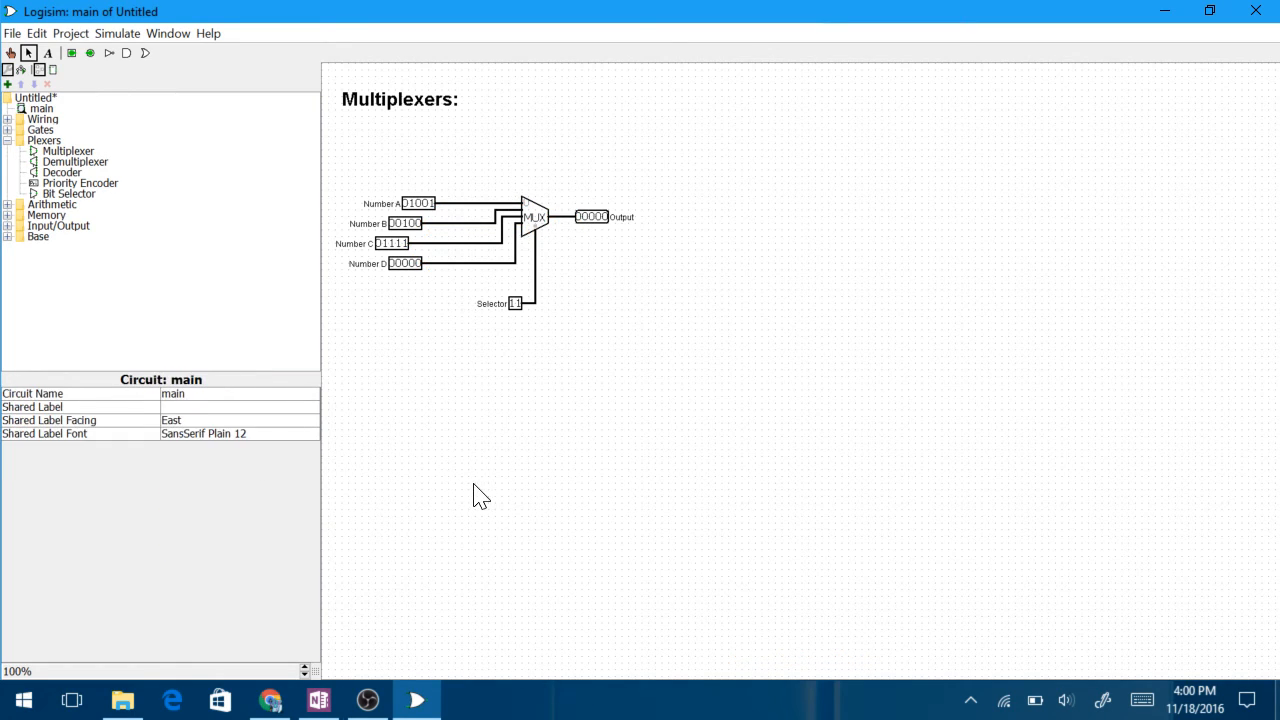
- Examine the multiplexer's properties, focusing on its number of select bits
click(10, 52)
click(28, 53)
click(534, 203)
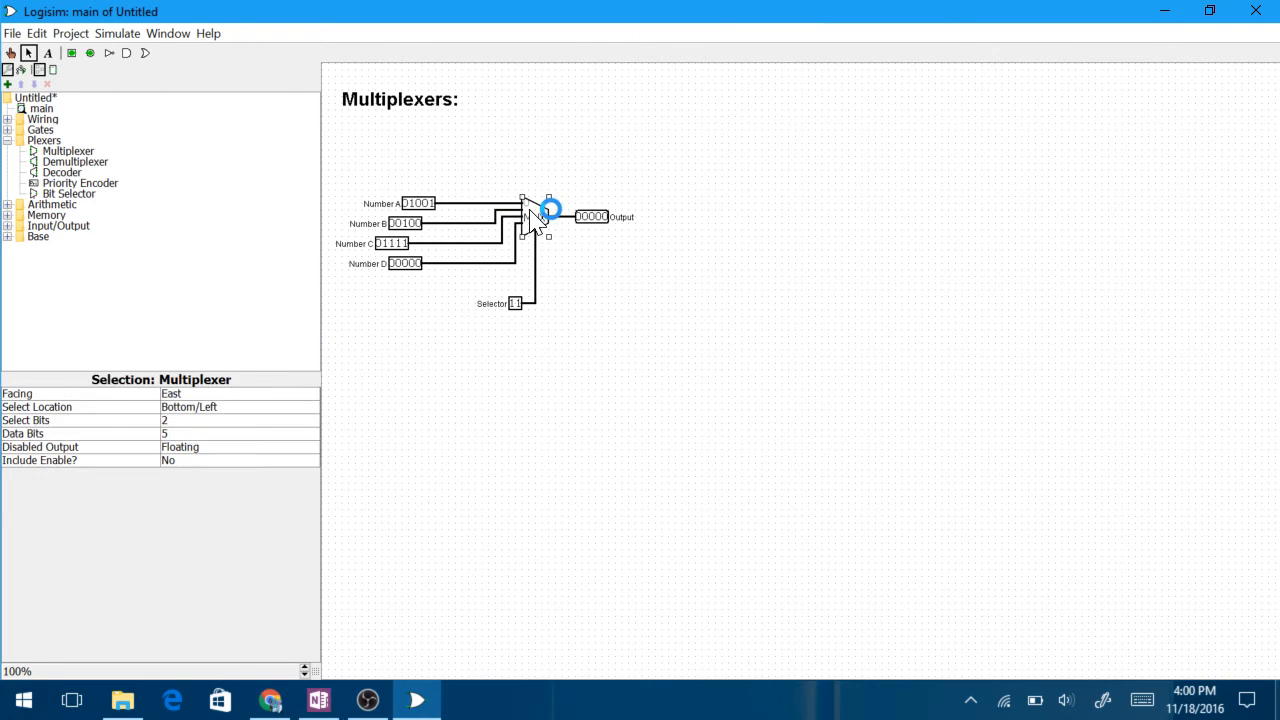
click(134, 418)
click(569, 289)
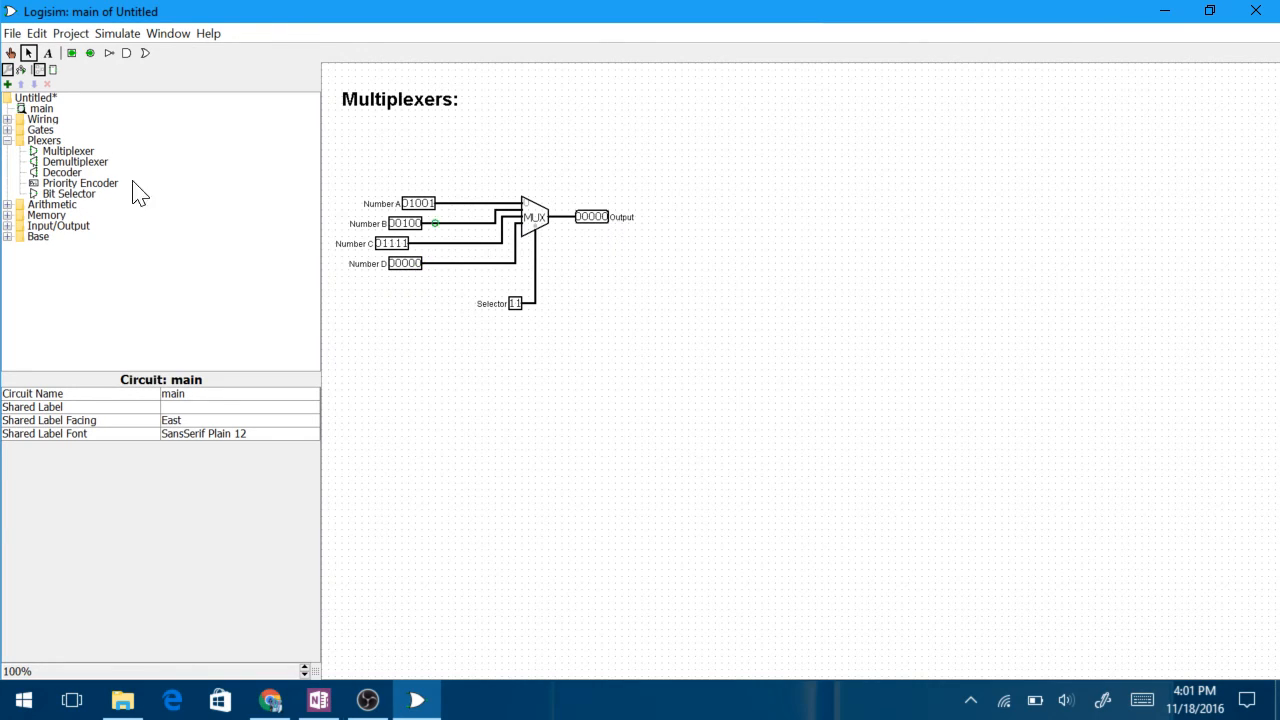
- Switch the Selector value to 10 and finally to 00, comparing the Output with the selected input number
click(10, 52)
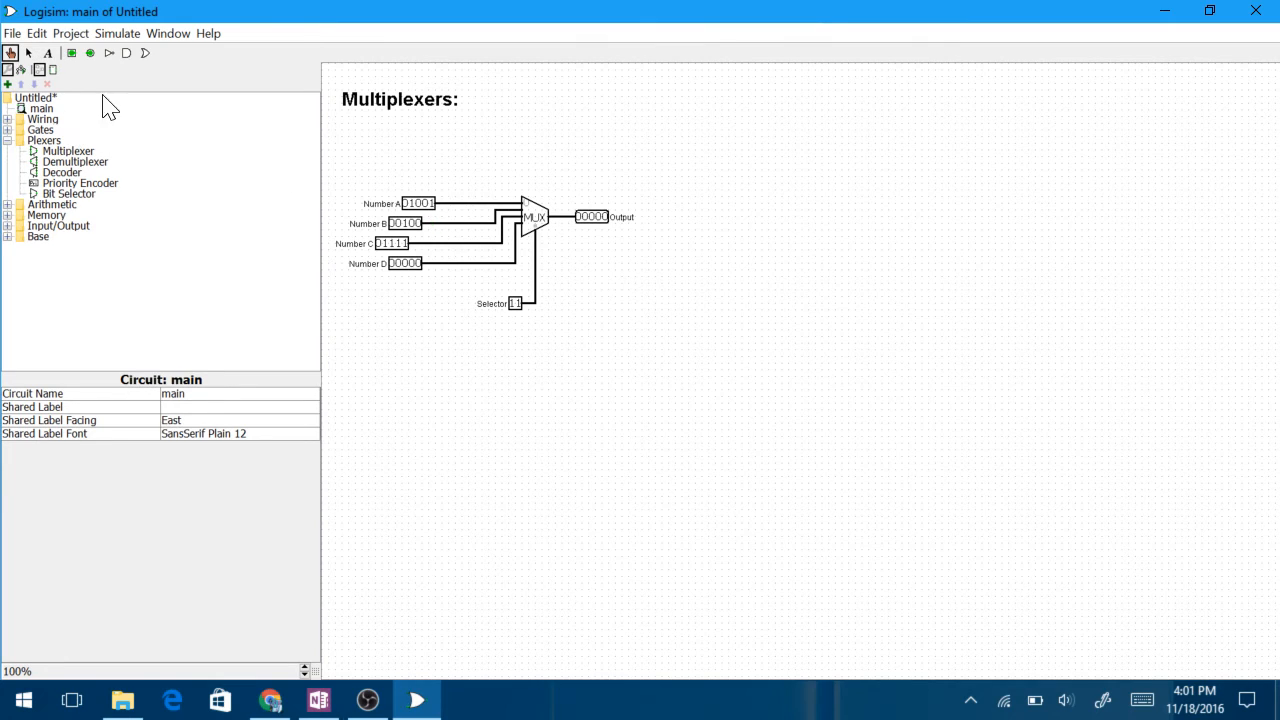
click(517, 304)
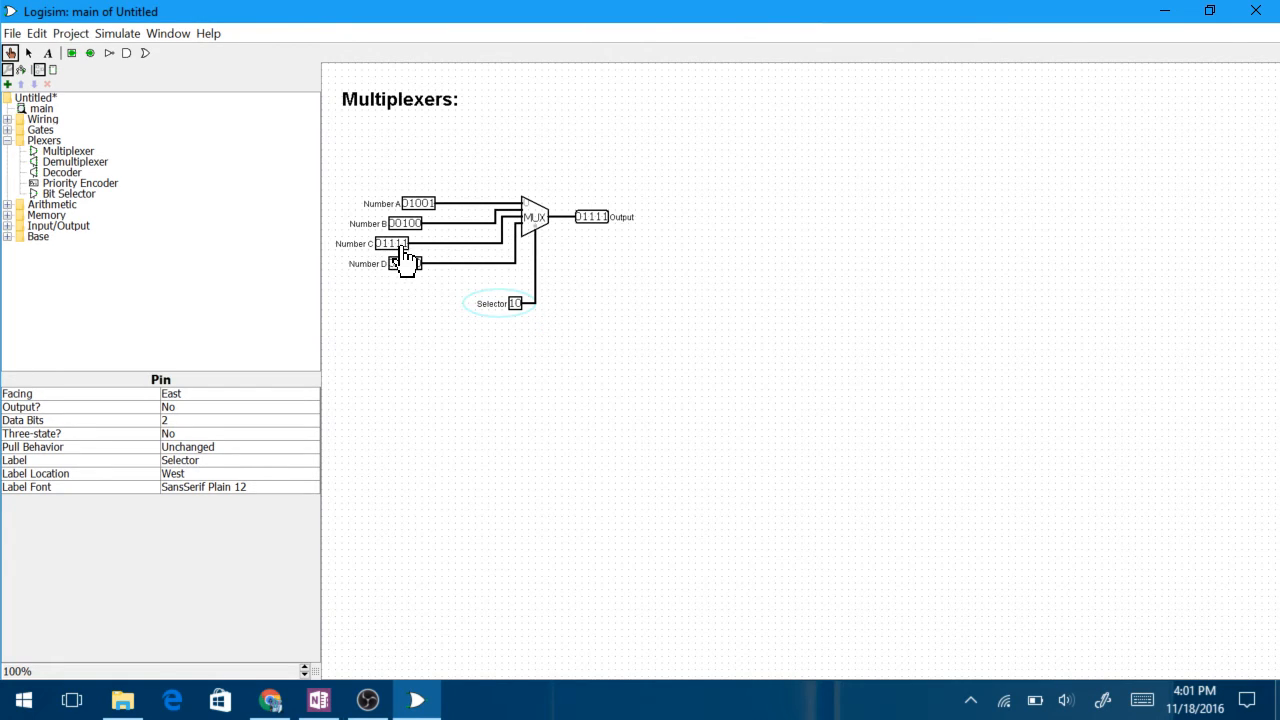
click(516, 304)
click(517, 304)
- Set the Selector pin's data bits to 3 and the multiplexer's select bits to 3
click(28, 53)
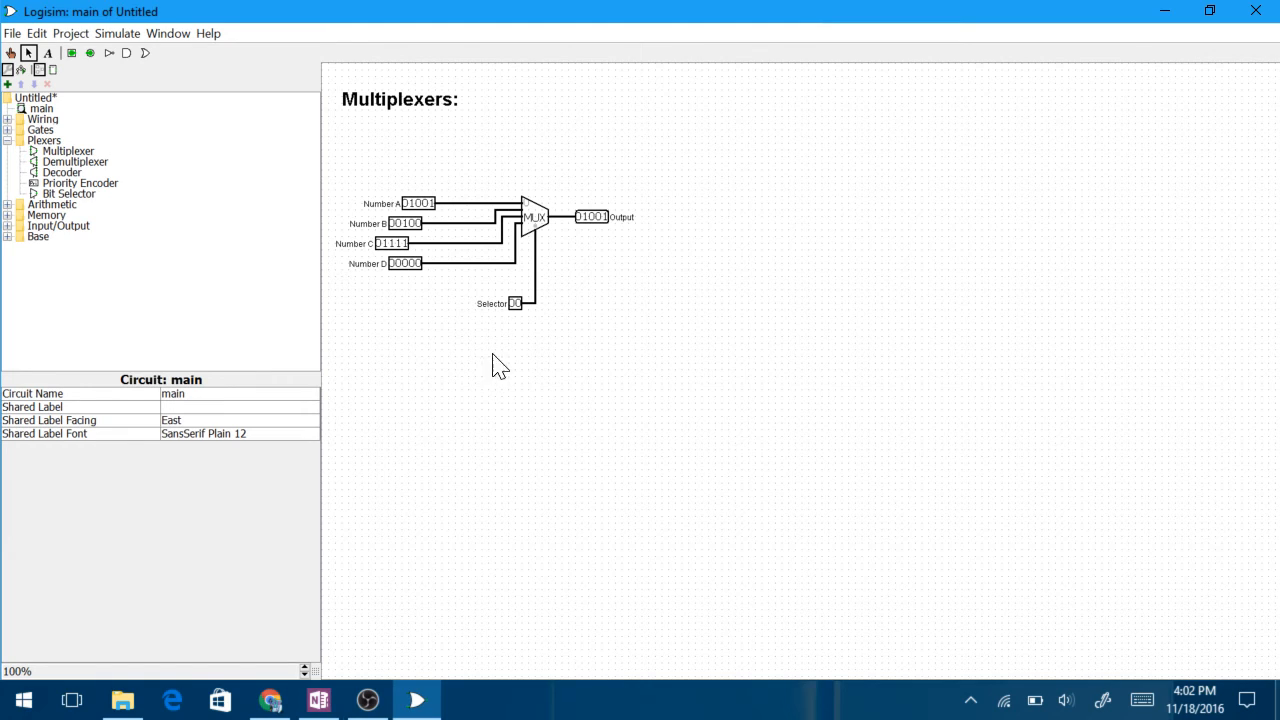
click(496, 305)
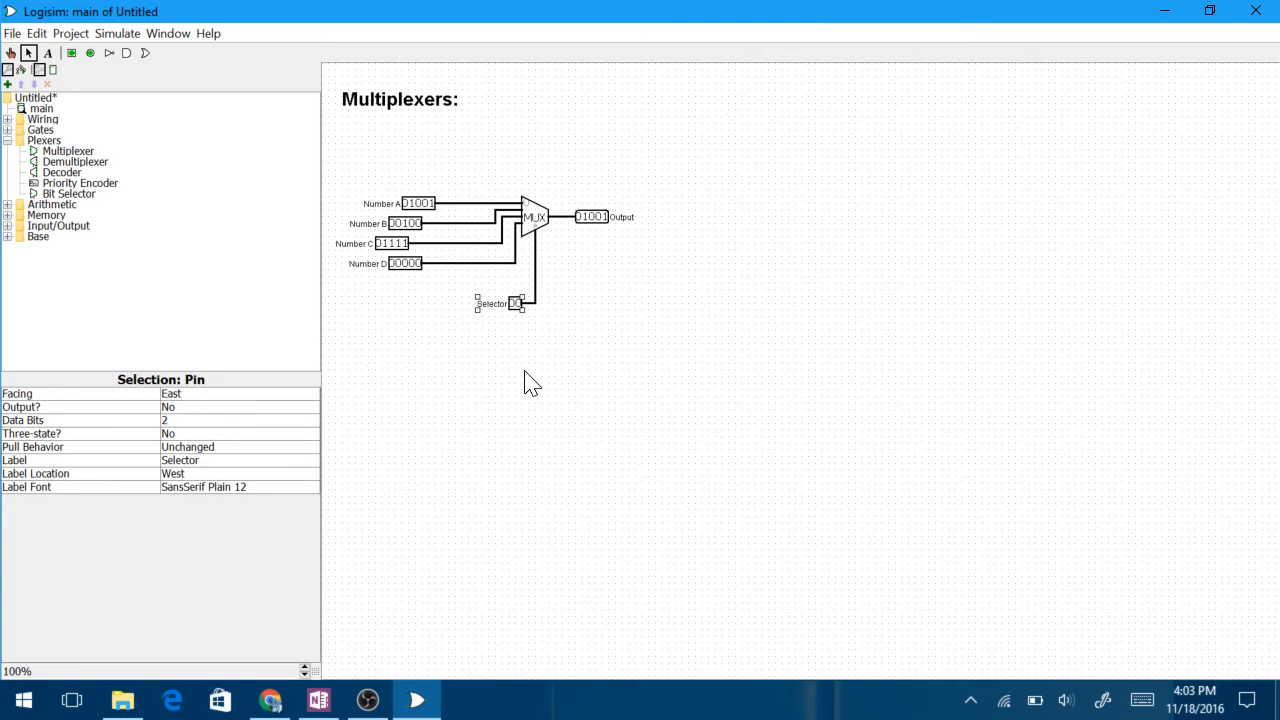
click(270, 421)
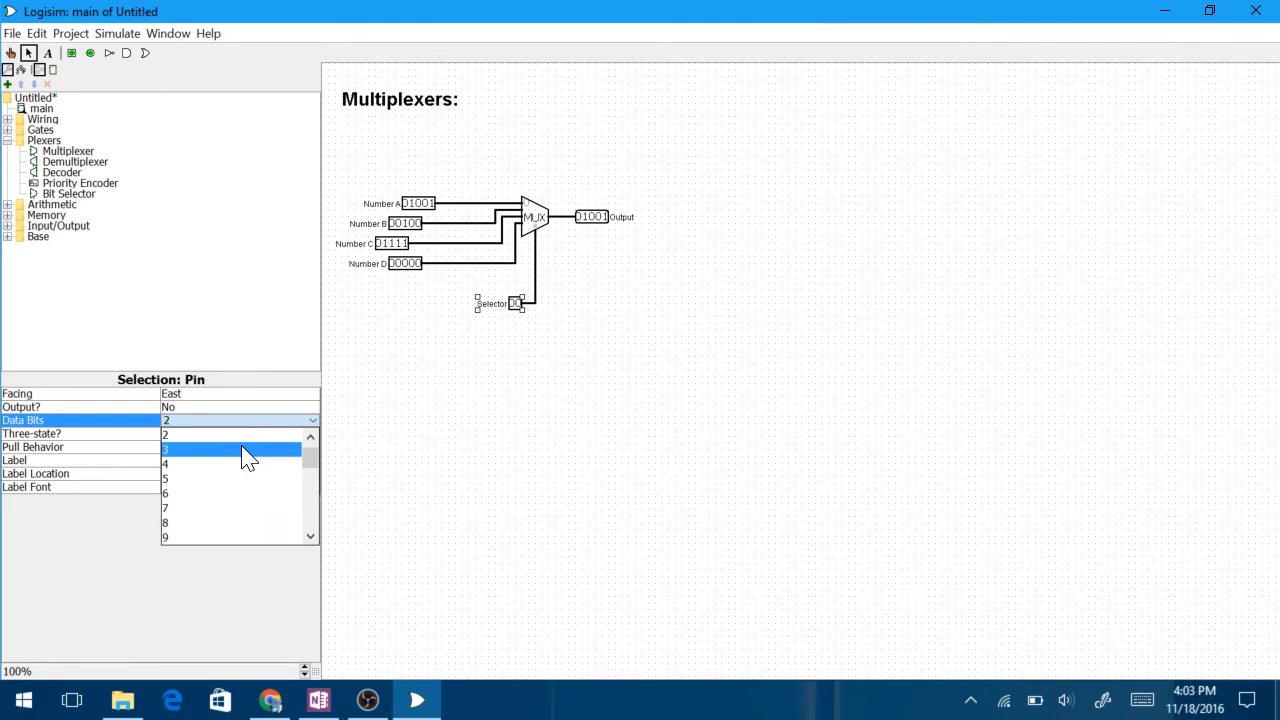
click(248, 450)
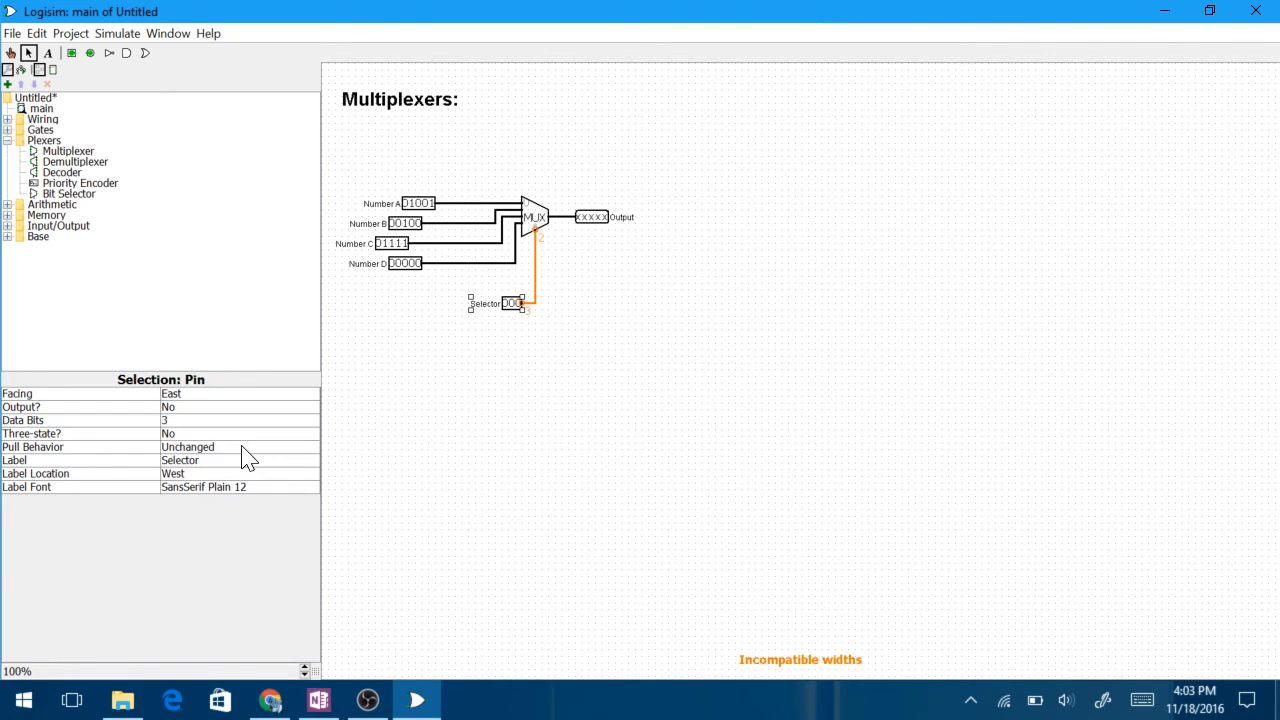
click(535, 222)
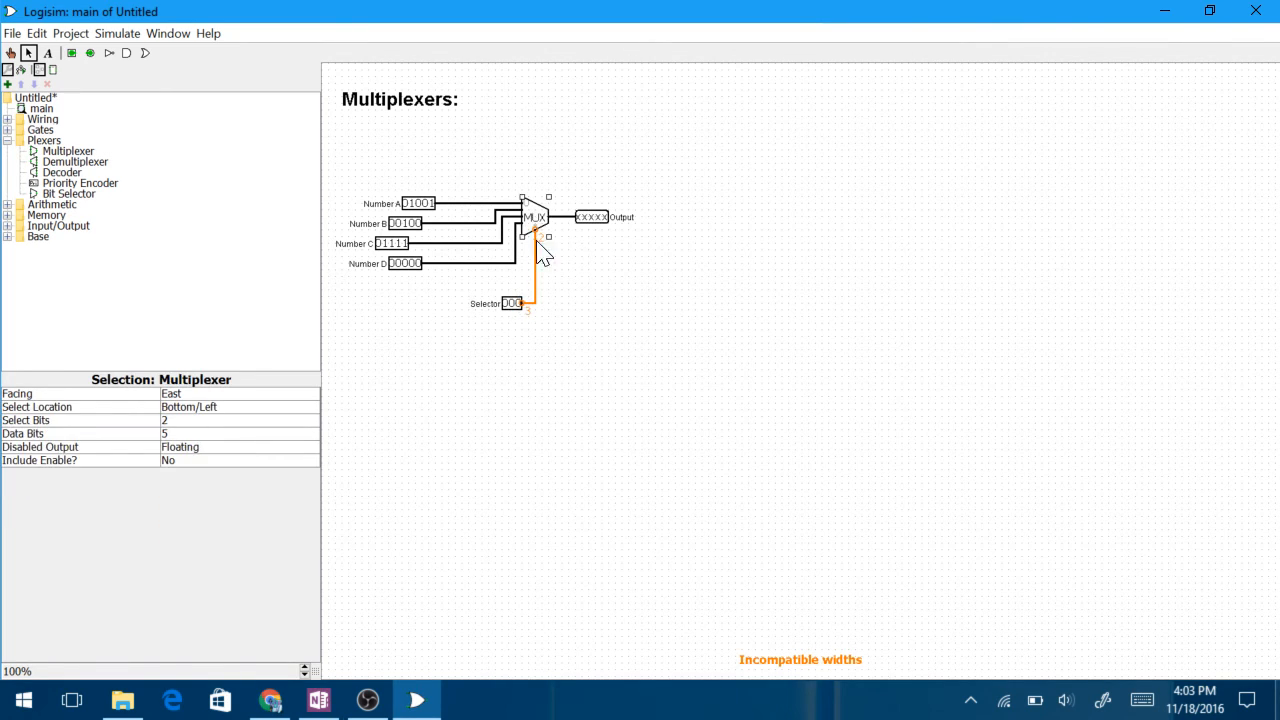
click(179, 418)
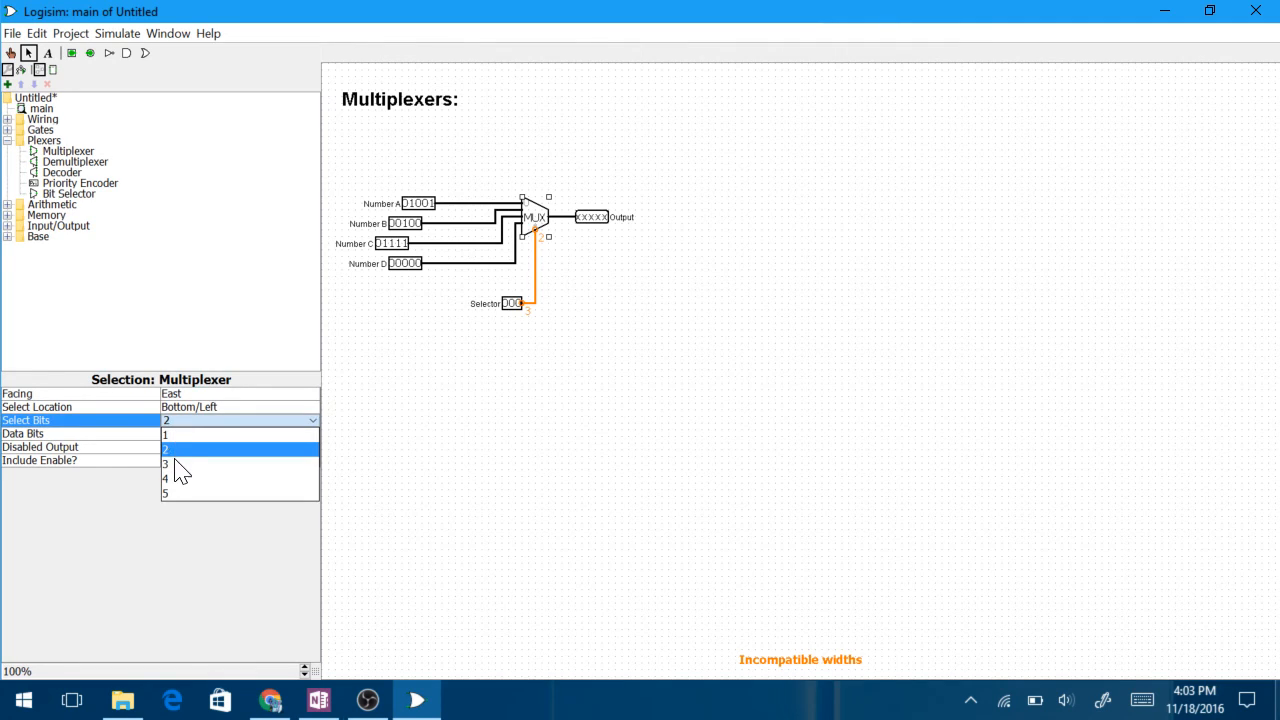
click(179, 465)
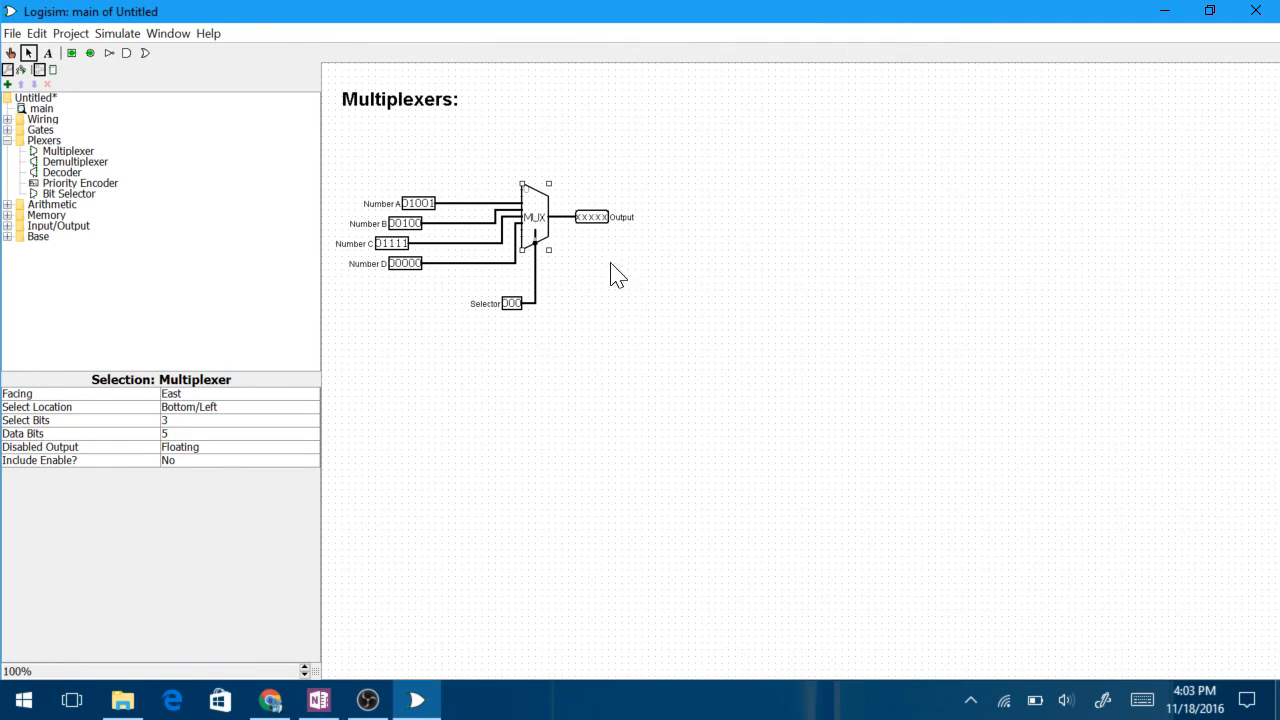
- Move the multiplexer and Output pin together slightly right and down, away from the input pins
click(601, 157)
drag(589, 160, 674, 357)
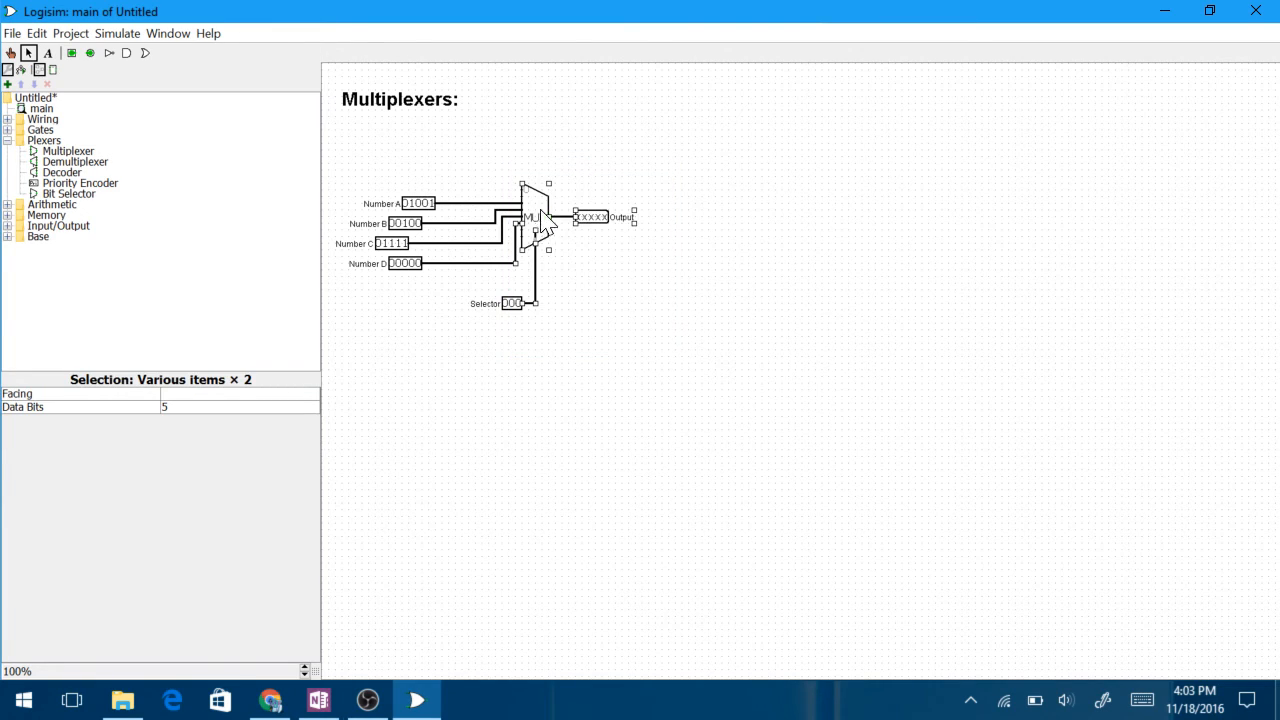
drag(536, 203, 550, 211)
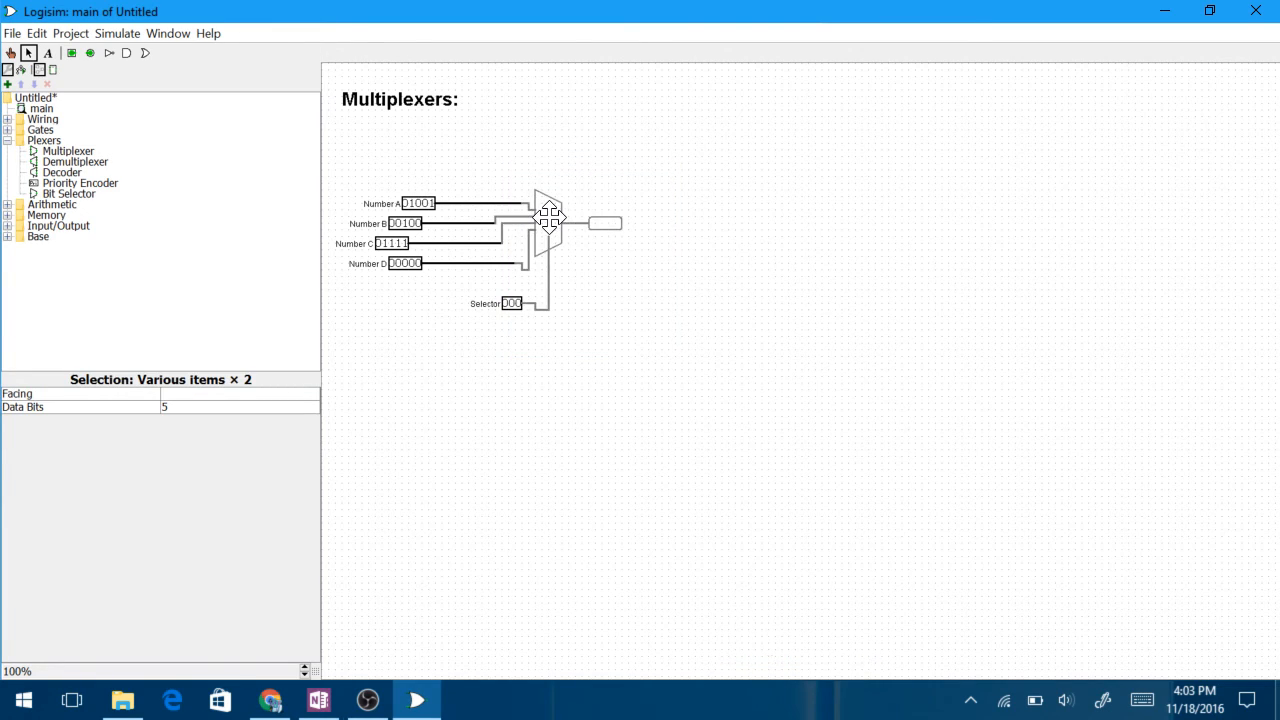
click(658, 367)
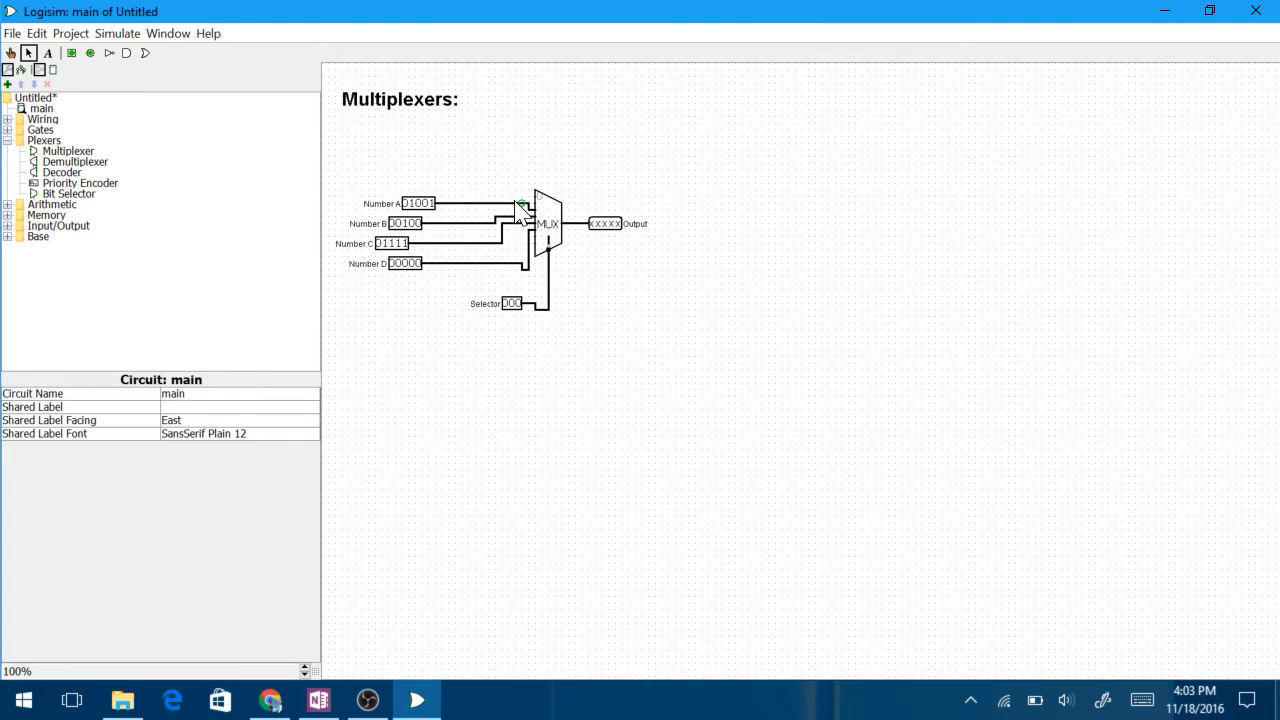
- Delete the long Number A wire and the short wire pieces at the multiplexer's input side
drag(516, 204, 529, 205)
click(484, 204)
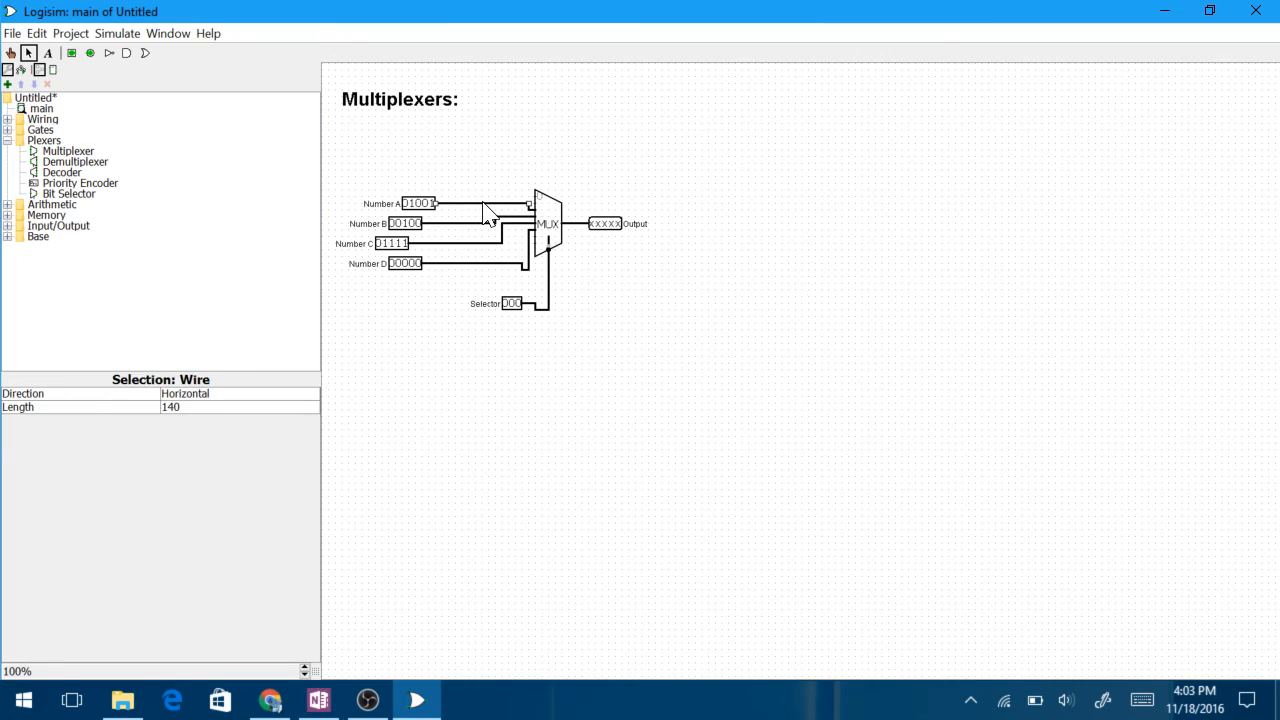
key(Delete)
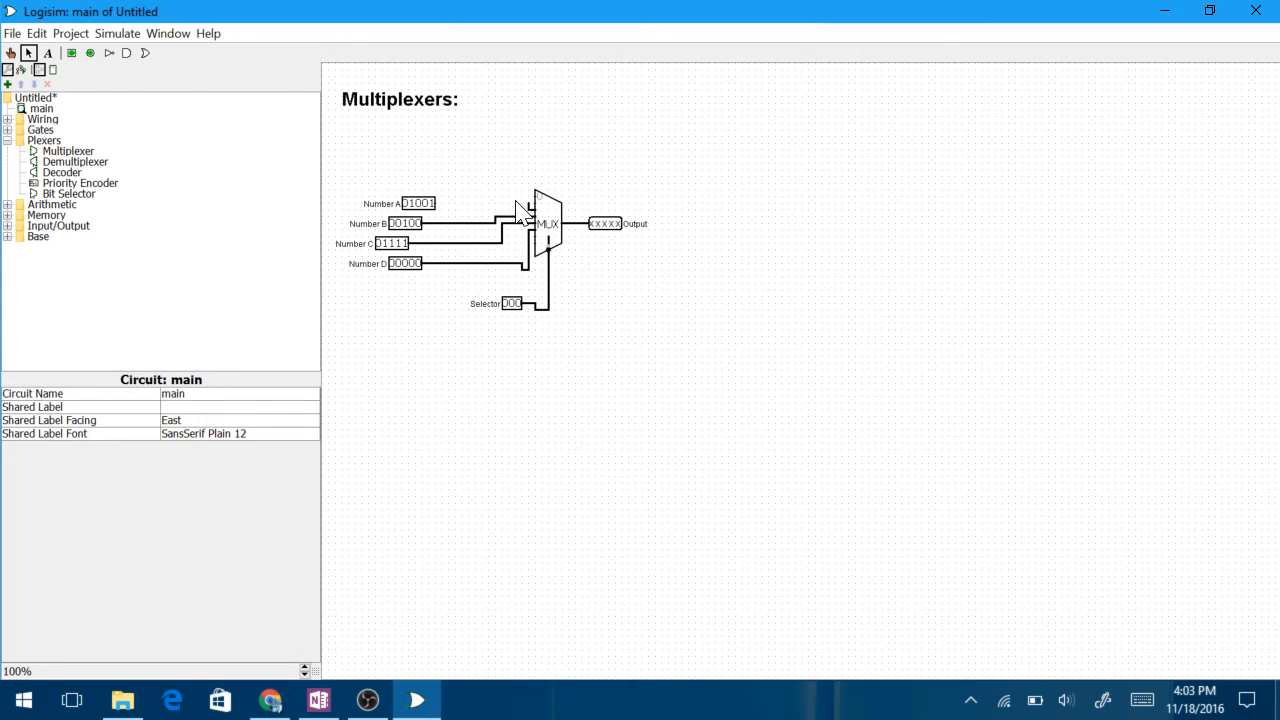
drag(516, 202, 545, 290)
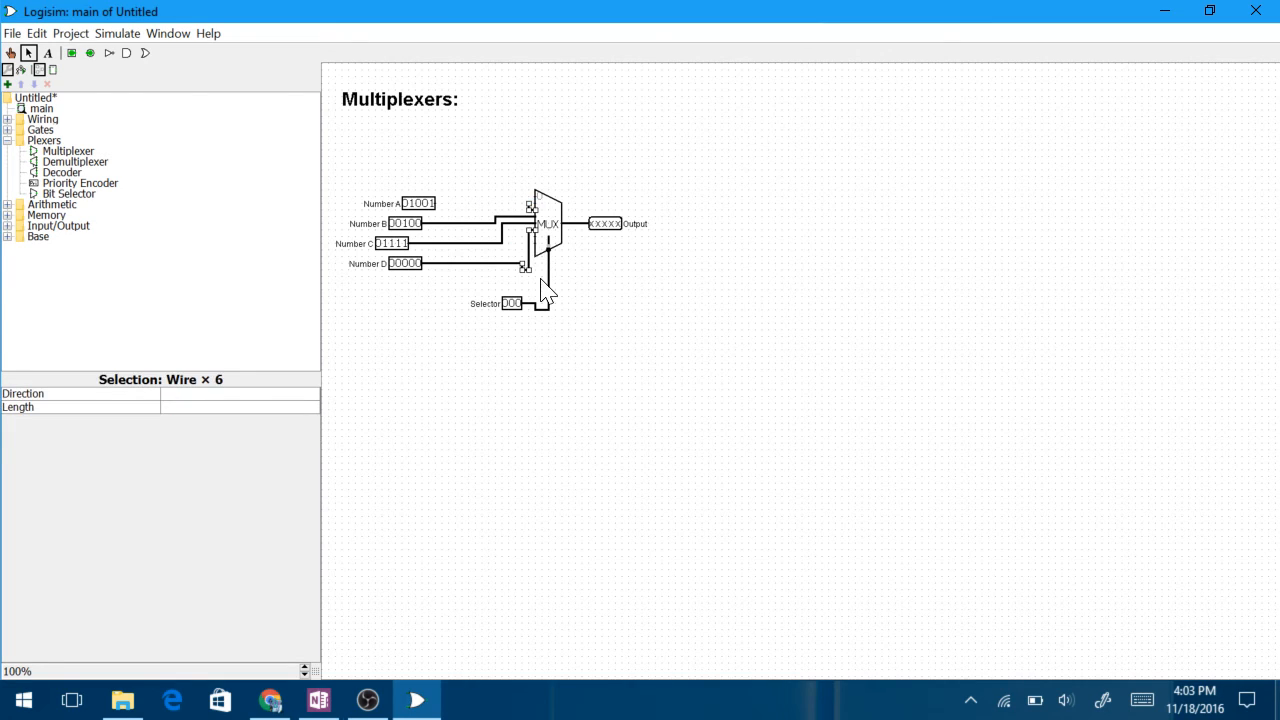
key(Delete)
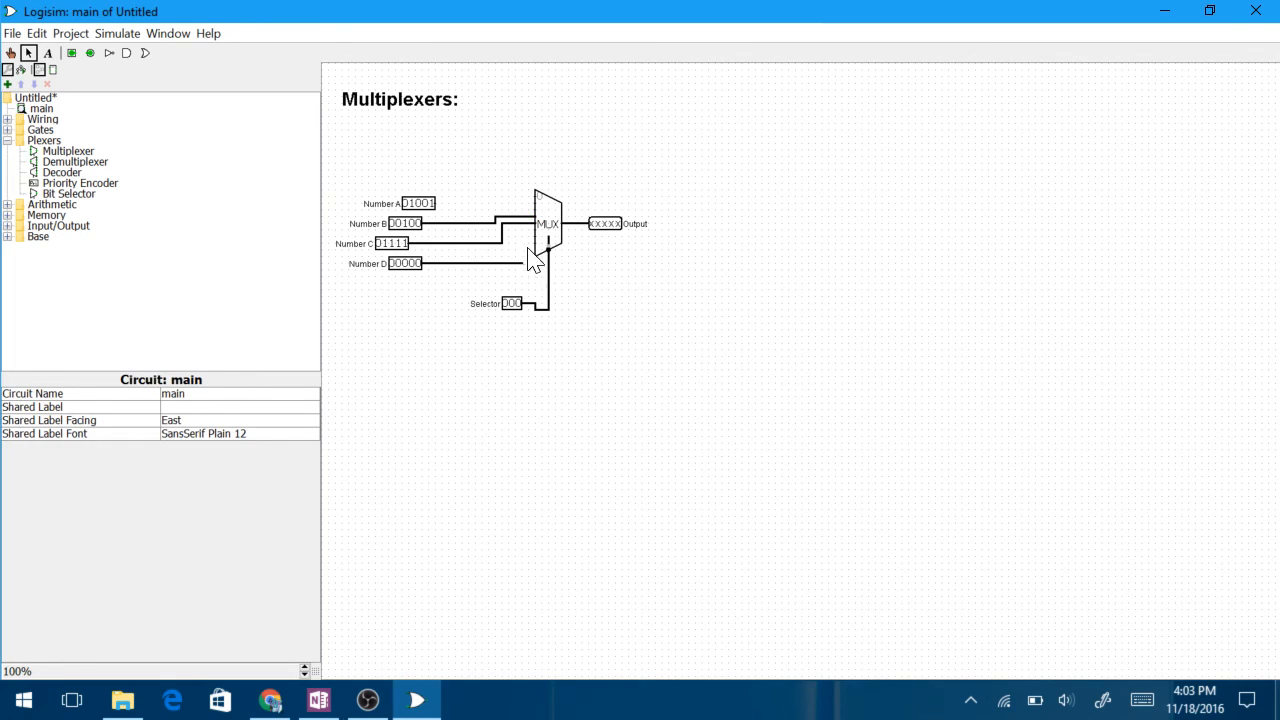
- Delete the remaining number-pin wires and rewire Number A through Number D to the multiplexer's first four inputs in order
drag(516, 253, 398, 216)
drag(398, 216, 398, 216)
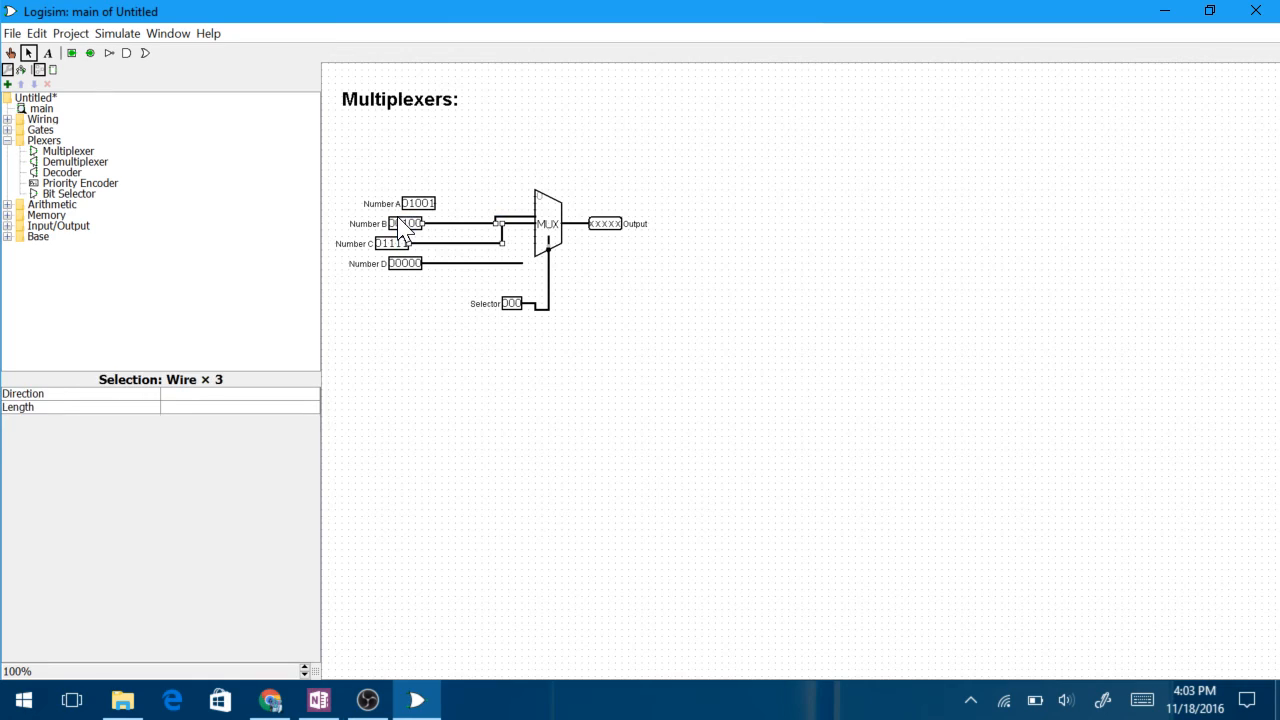
key(Delete)
drag(480, 206, 548, 250)
key(Delete)
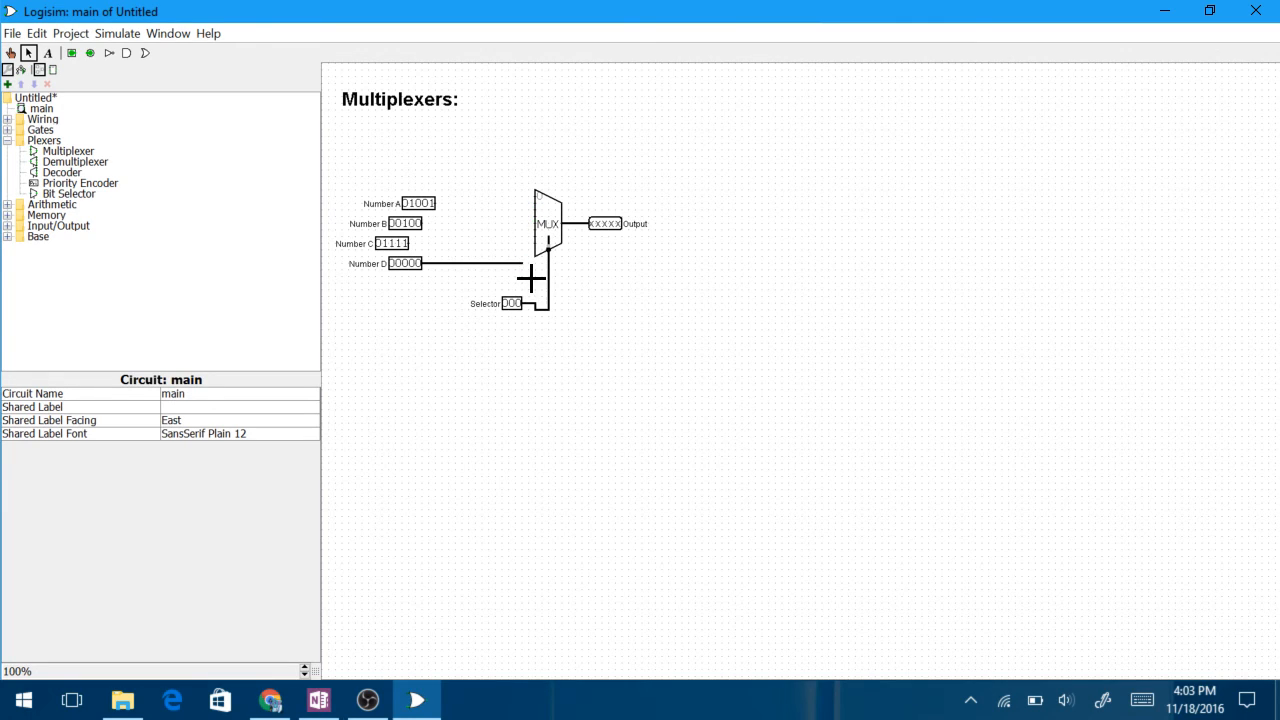
drag(531, 276, 412, 262)
key(Delete)
mouse_move(437, 203)
mouse_down()
mouse_move(535, 198)
mouse_move(423, 223)
mouse_move(449, 251)
mouse_move(517, 245)
mouse_move(509, 208)
mouse_move(535, 212)
mouse_move(503, 271)
mouse_move(424, 270)
mouse_up()
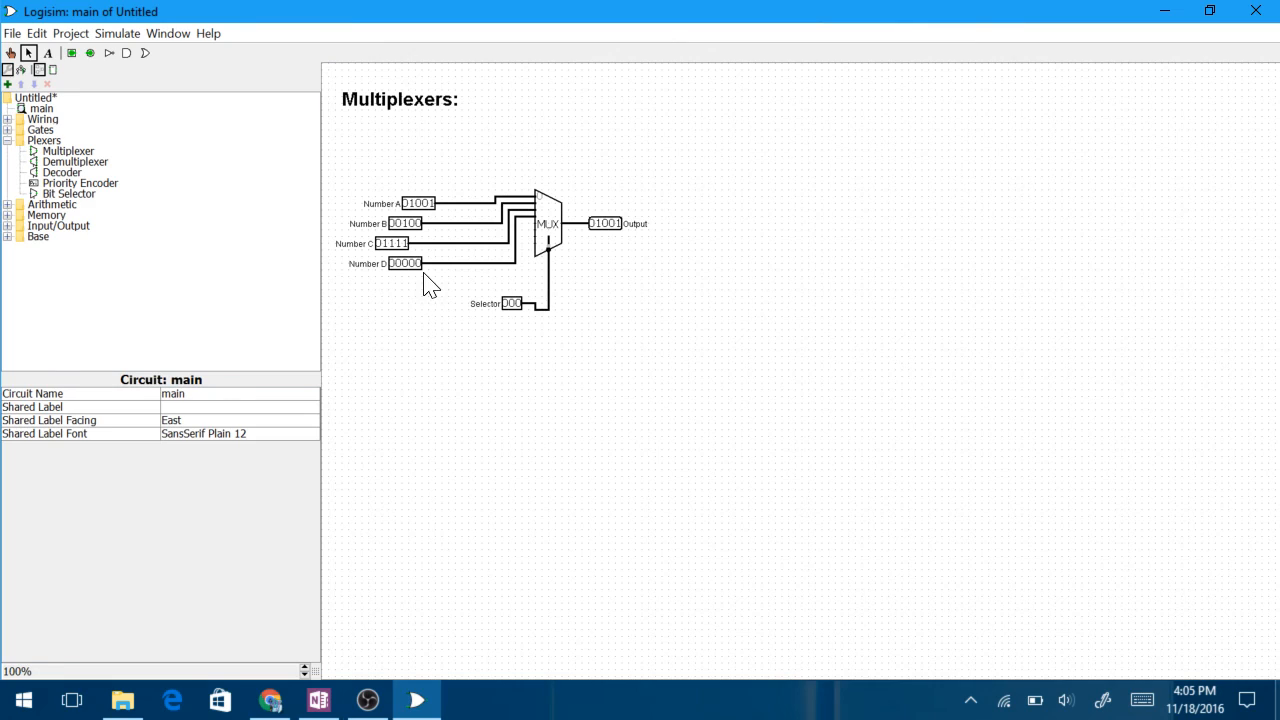
- Step the 3-bit Selector from 001 up to 100, comparing the Output with the input selected each time
click(11, 52)
click(518, 305)
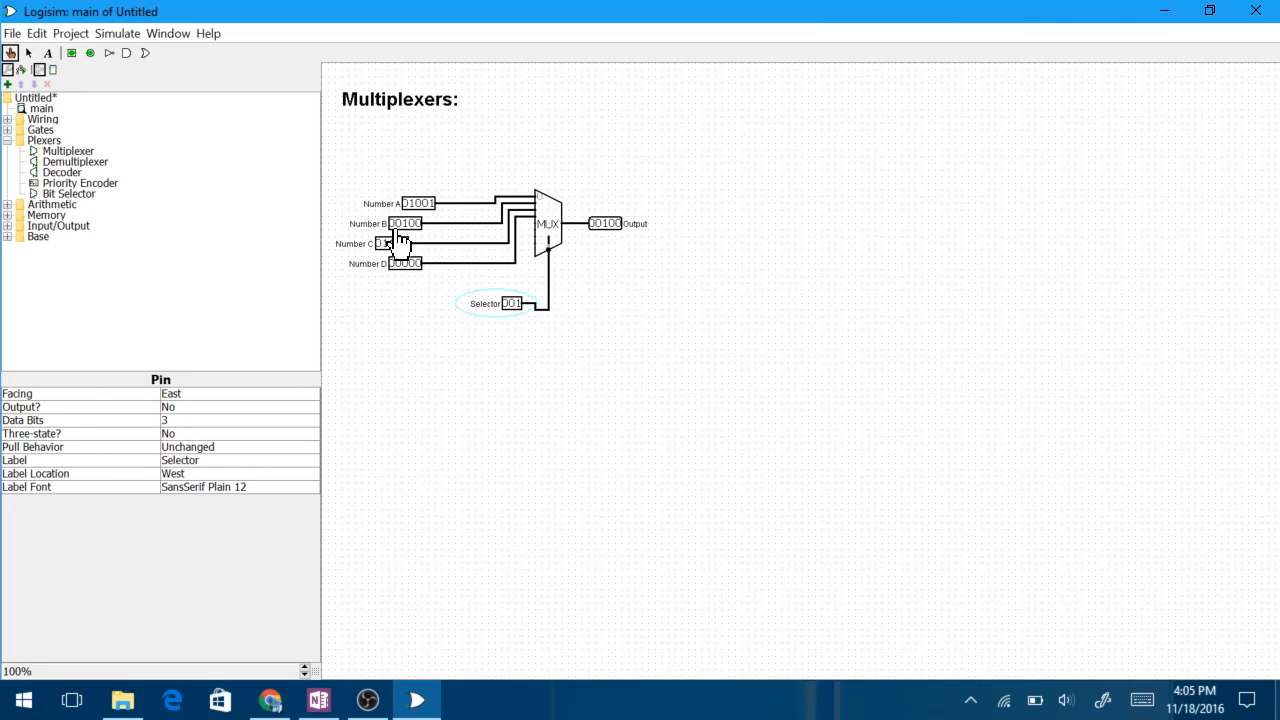
click(520, 305)
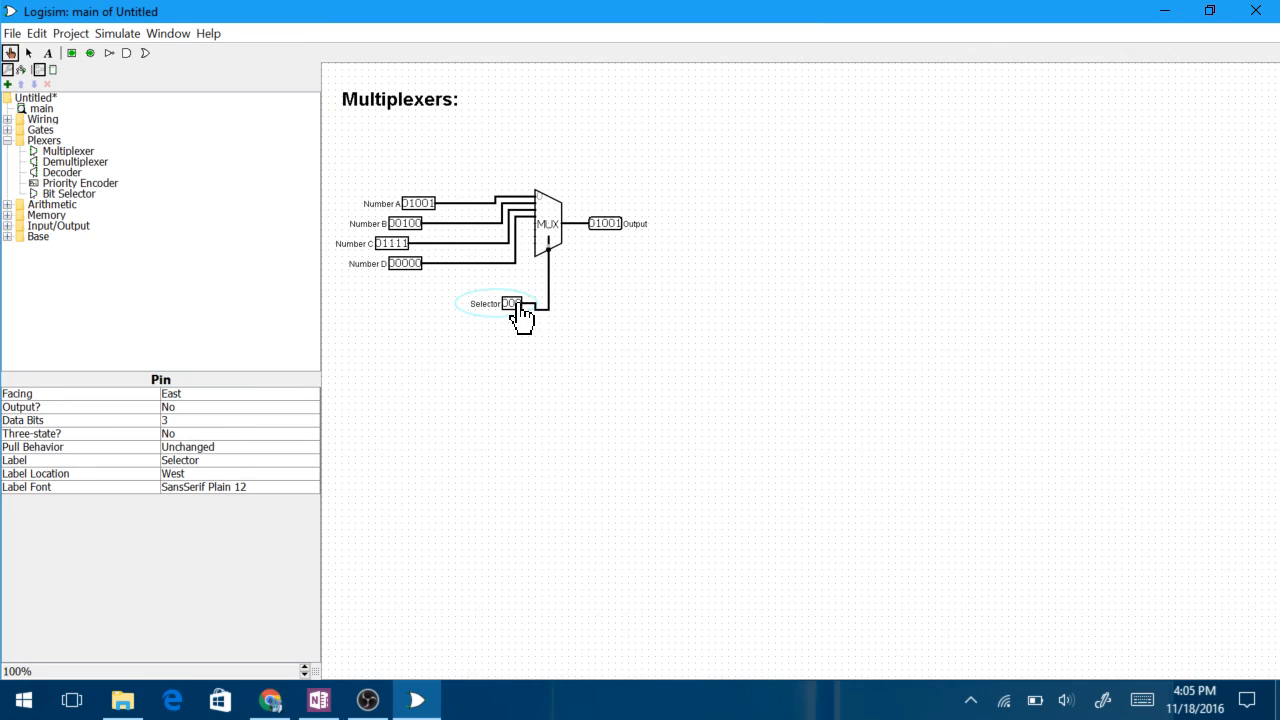
click(514, 304)
click(518, 304)
click(518, 310)
click(510, 304)
click(508, 304)
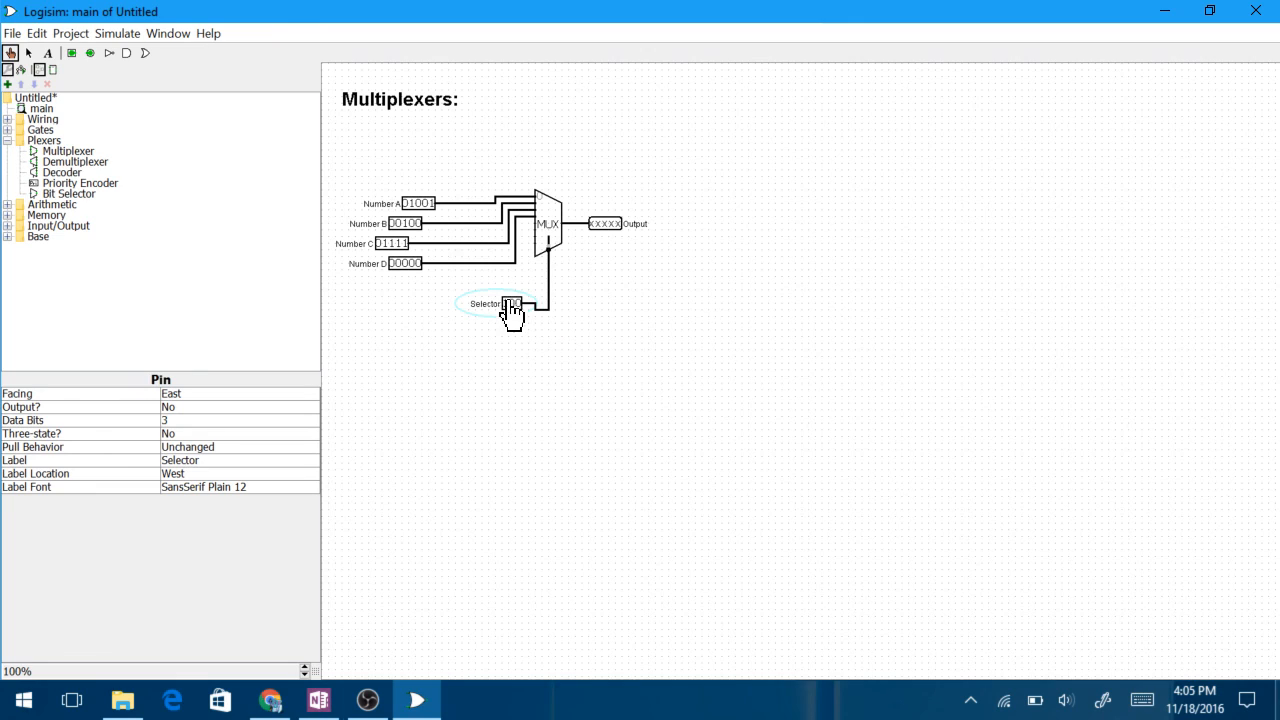